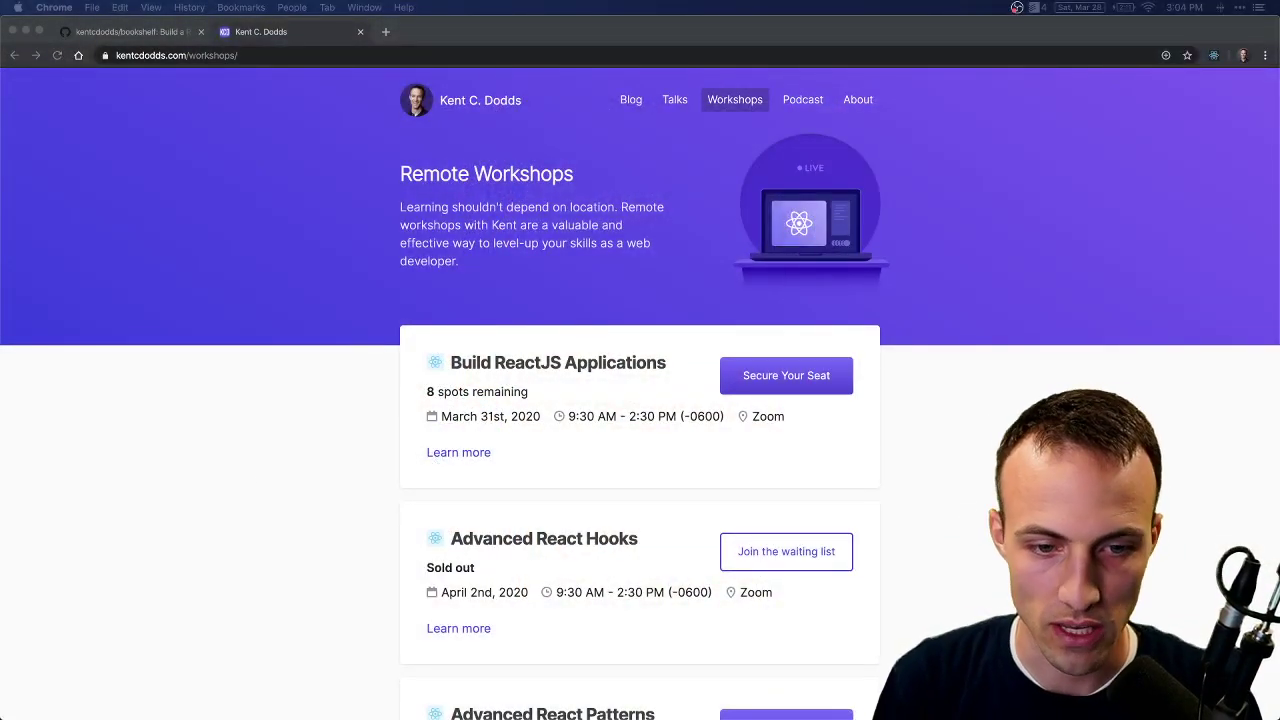
Look over the Remote Workshops page, then switch to the kentcdodds/bookshelf GitHub tab.
{"action": "left_click", "coordinate": [412, 477]}
{"action": "left_click_drag", "start_coordinate": [400, 173], "coordinate": [512, 169]}
{"action": "left_click", "coordinate": [314, 440]}
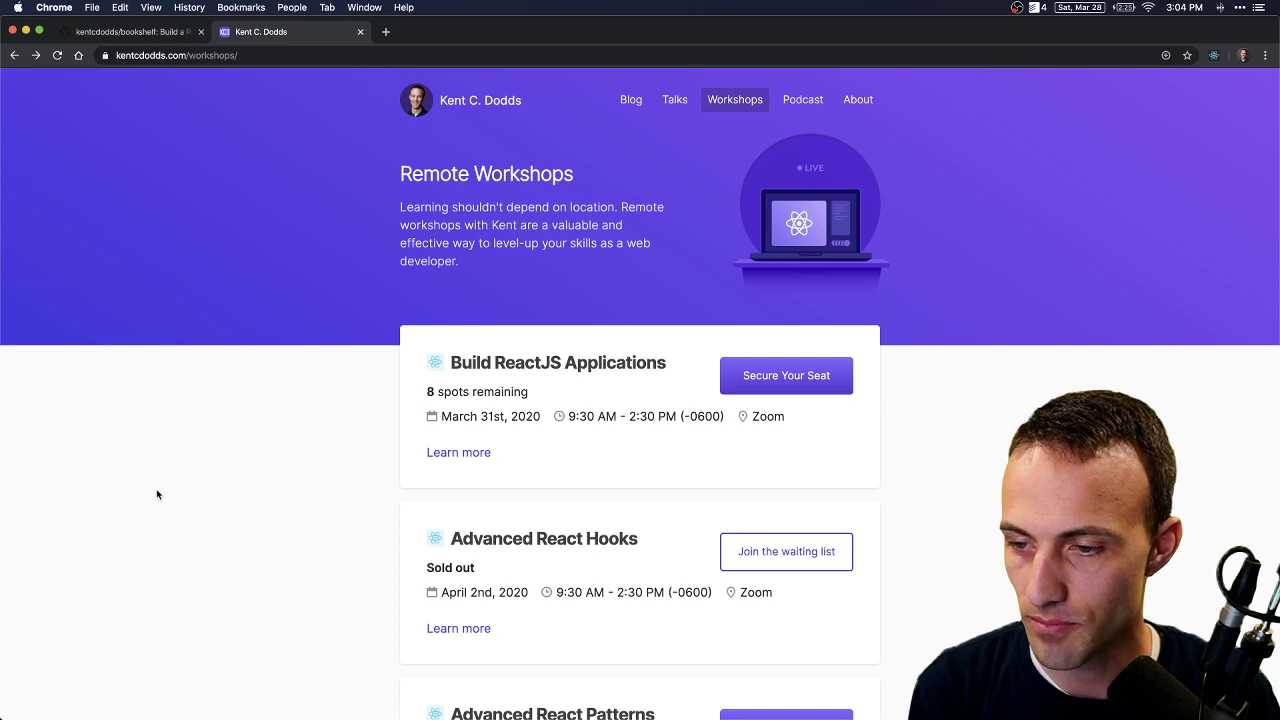
{"action": "key", "text": "ctrl+shift+Tab"}
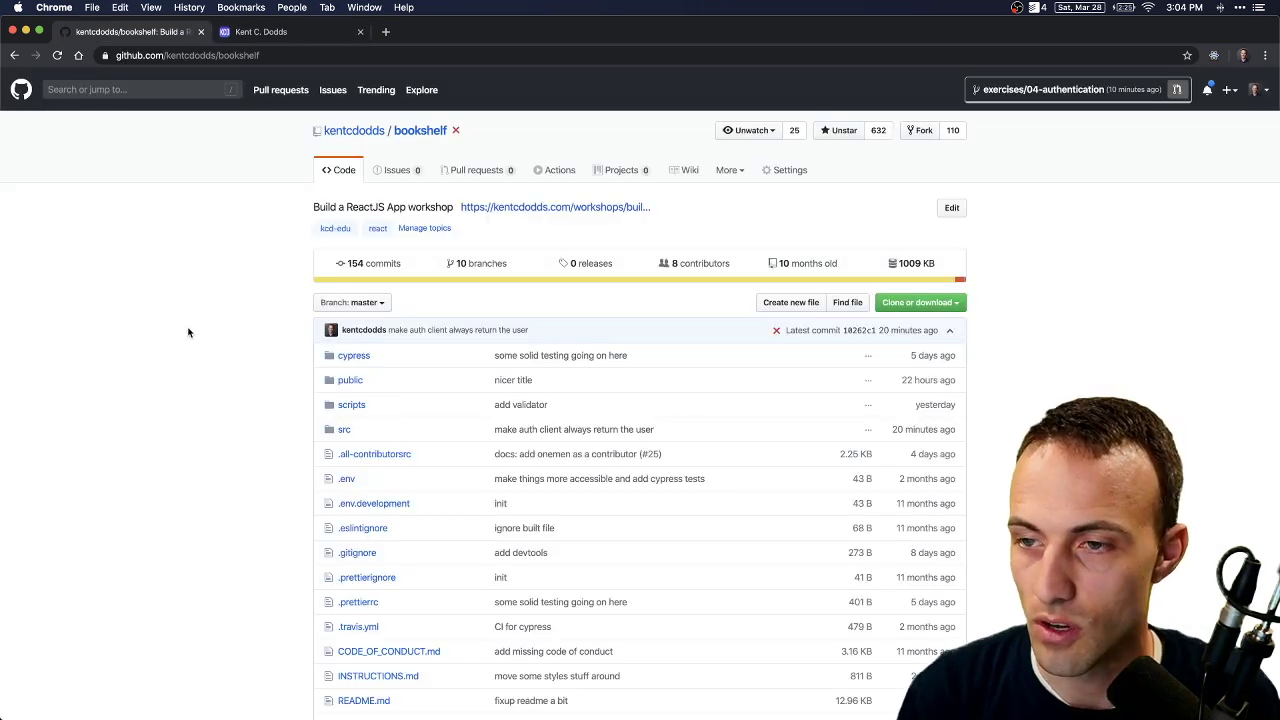
Load the-react-bookshelf.netlify.app in a new tab and register a new account.
{"action": "key", "text": "super+t"}
{"action": "type", "text": "the"}
{"action": "key", "text": "Return"}
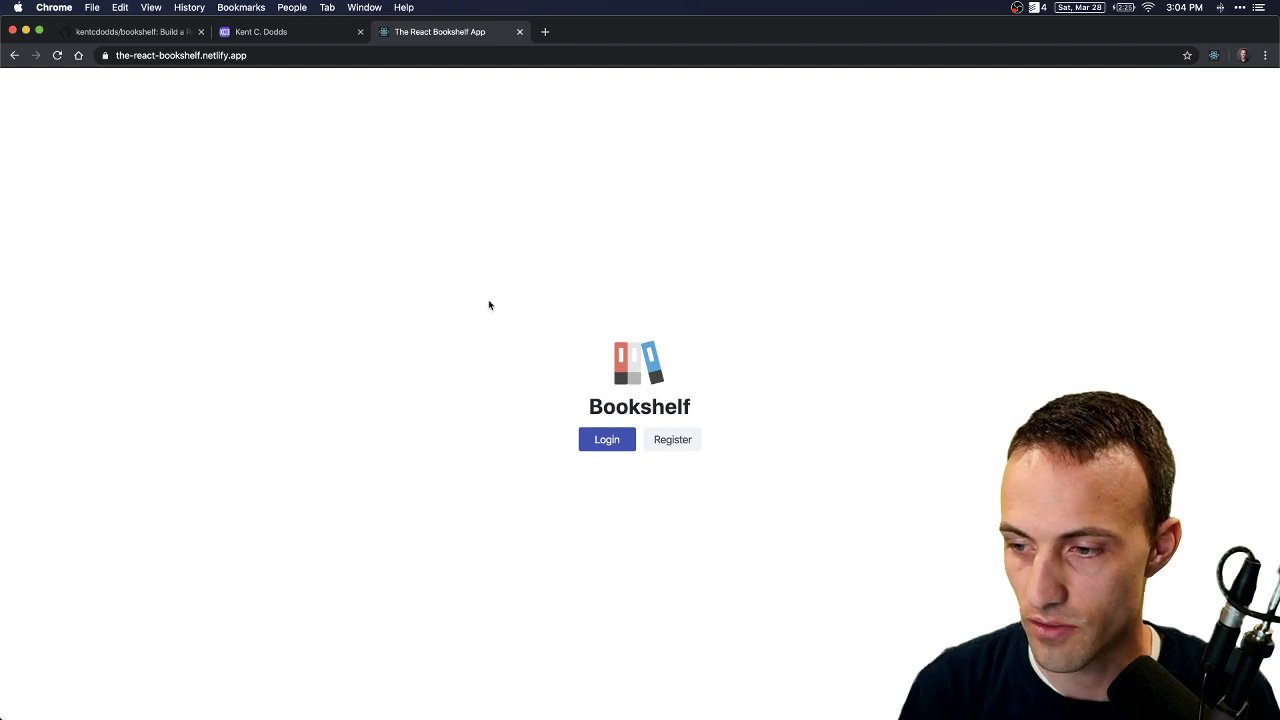
{"action": "left_click", "coordinate": [670, 447]}
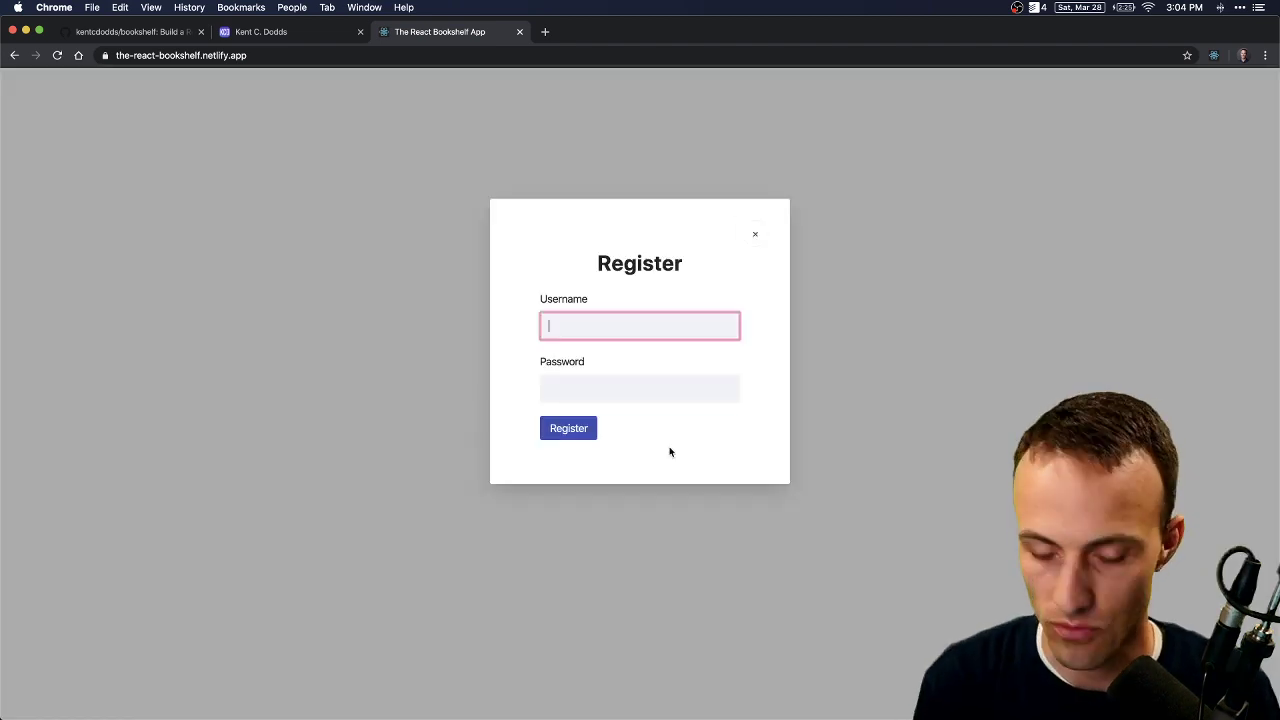
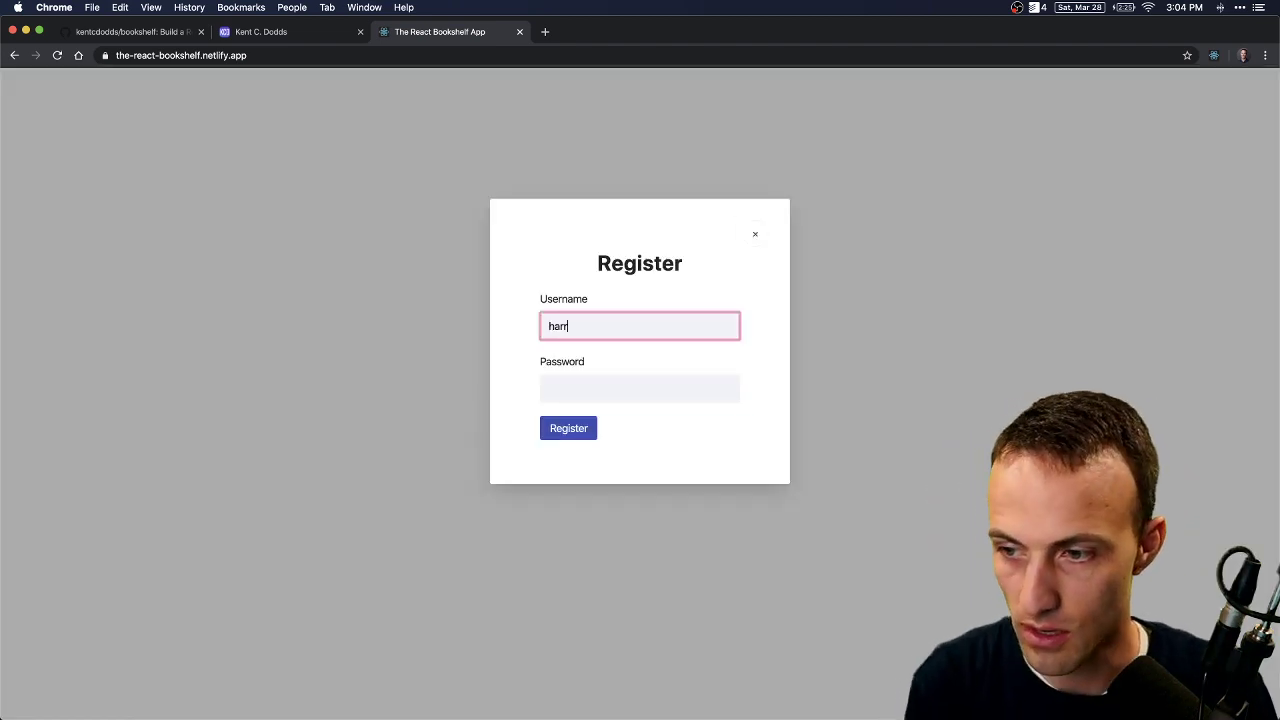
{"action": "key", "text": "Tab"}
{"action": "key", "text": "Return"}
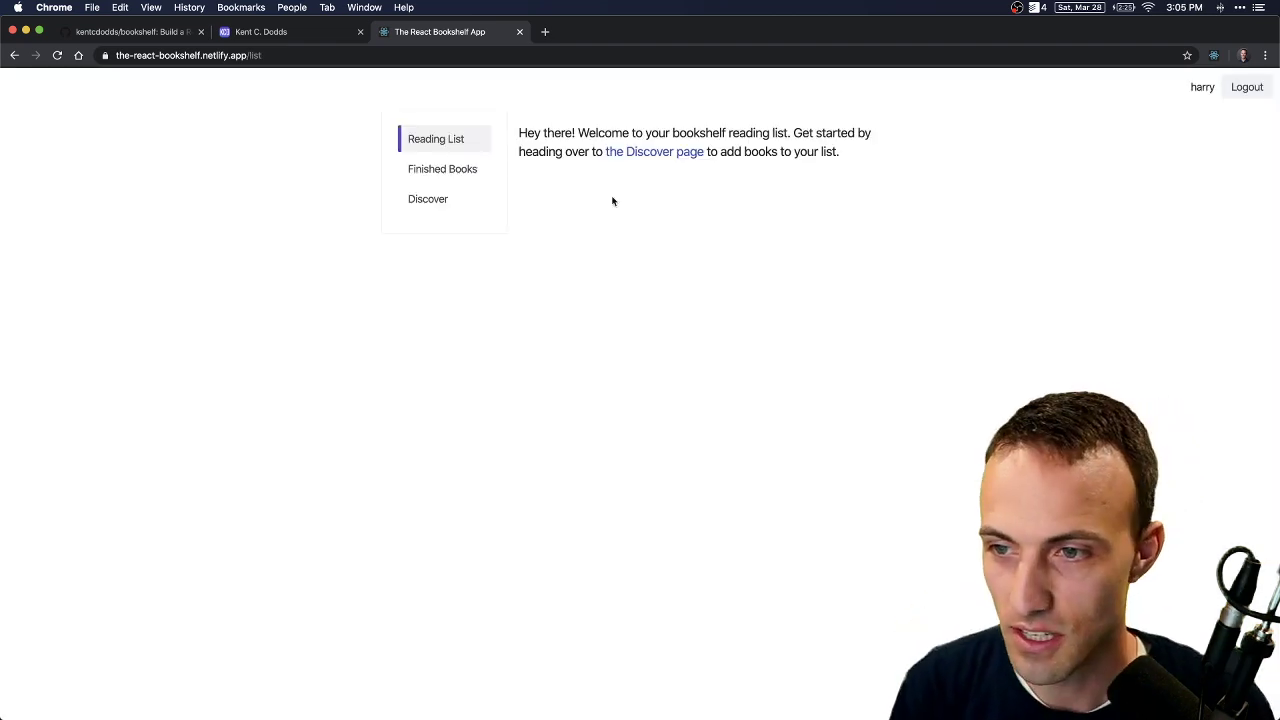
Add Voice of War, mark it finished, rate it five stars, and note 'THIS IS AWESOME!'.
{"action": "left_click", "coordinate": [666, 153]}
{"action": "left_click", "coordinate": [898, 309]}
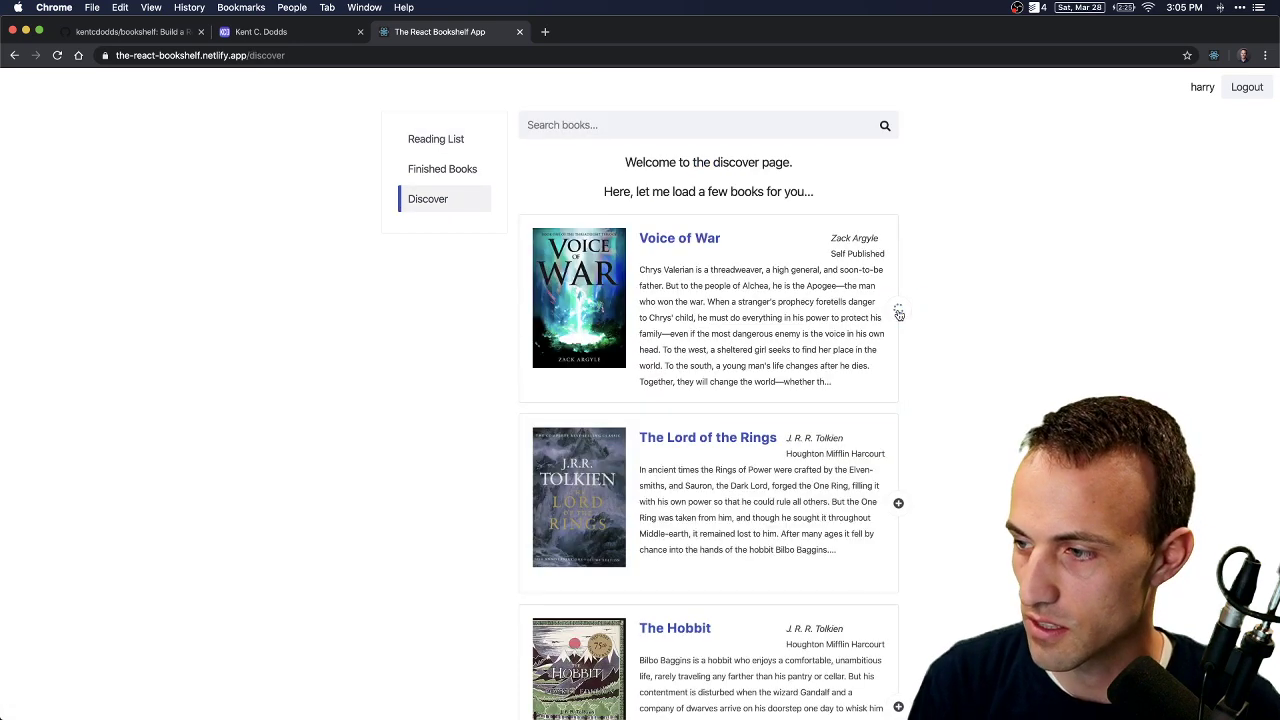
{"action": "left_click", "coordinate": [766, 322]}
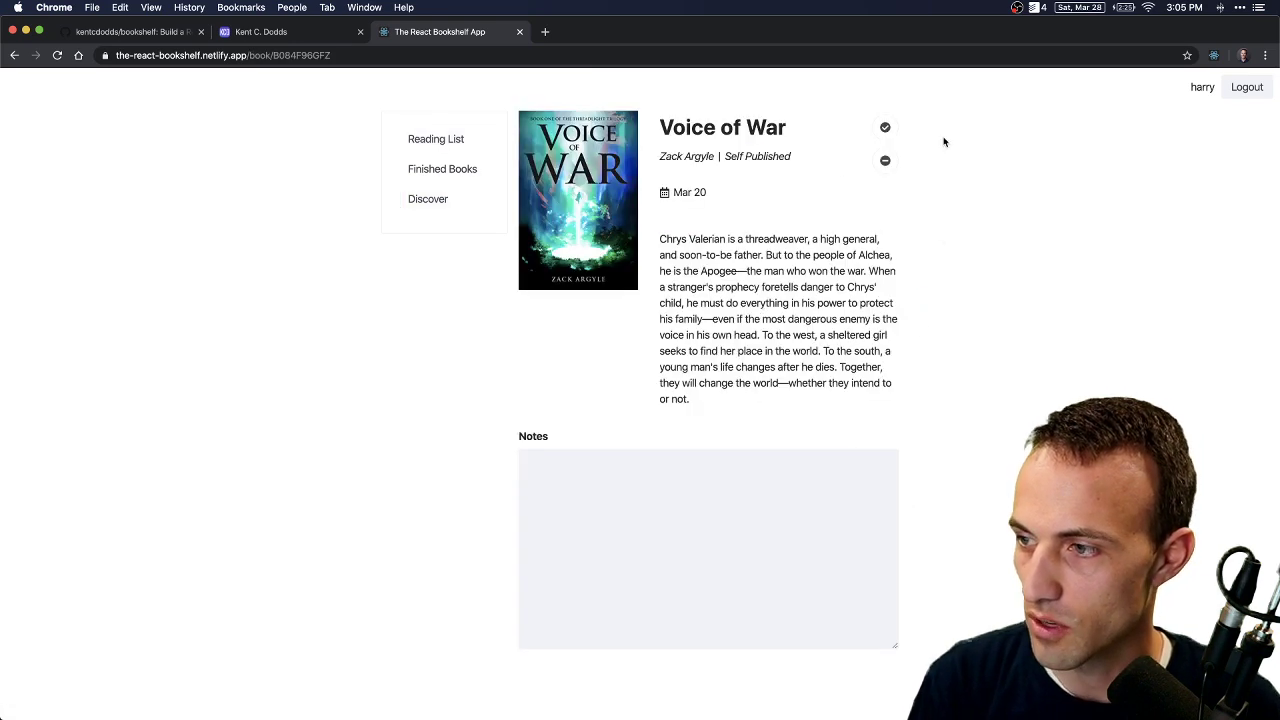
{"action": "left_click", "coordinate": [885, 127]}
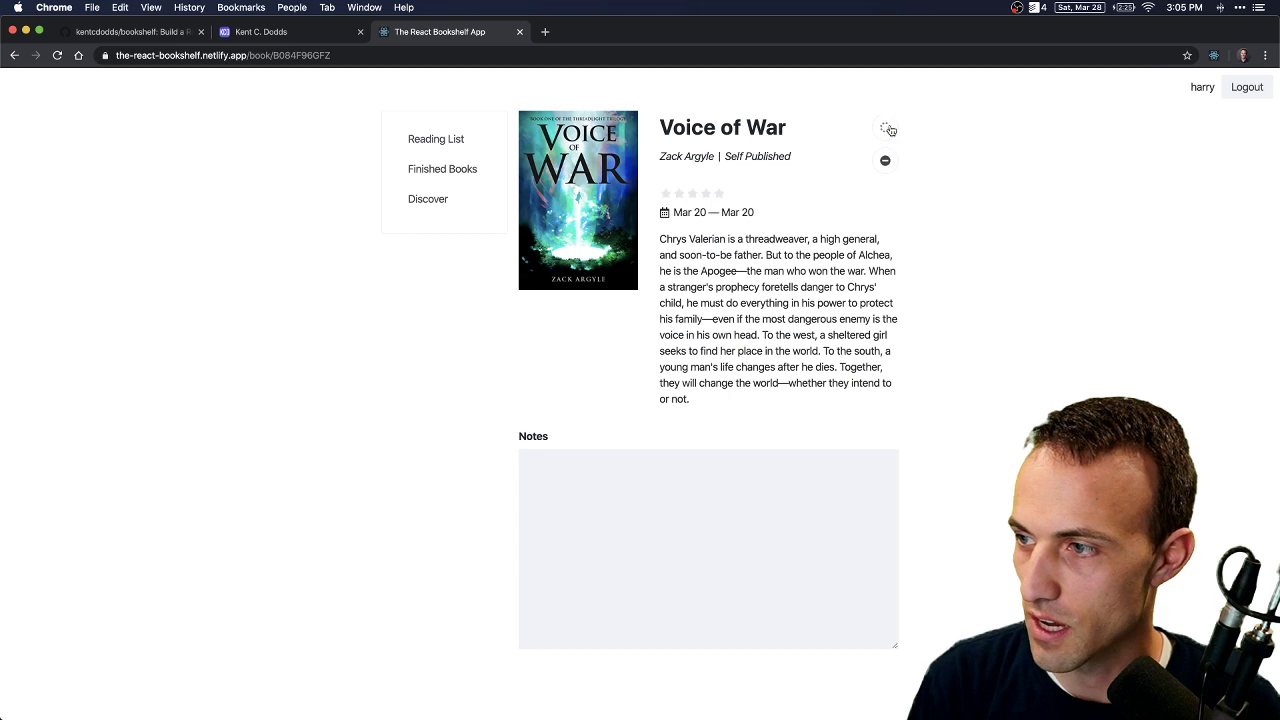
{"action": "left_click", "coordinate": [717, 194]}
{"action": "left_click", "coordinate": [669, 489]}
{"action": "type", "text": "THIS I"}
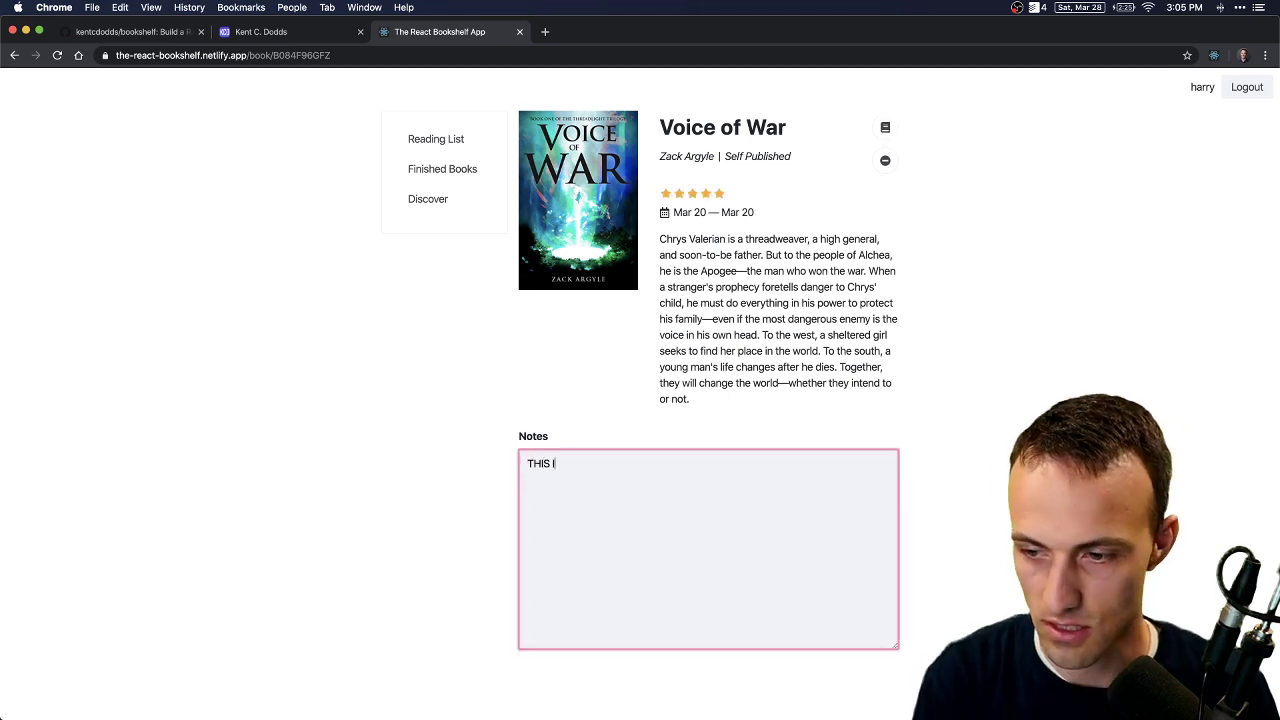
{"action": "type", "text": "S AWESOME!"}
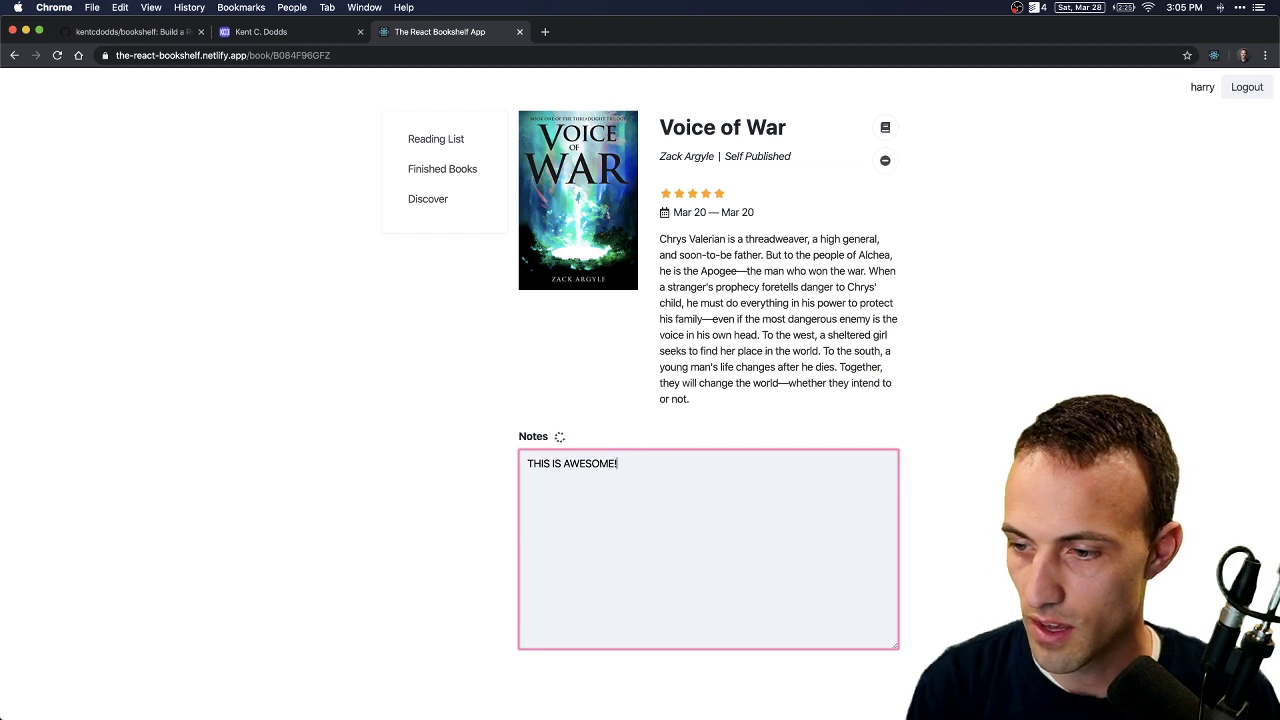
Return to the Discover page and close the Bookshelf app tab.
{"action": "left_click_drag", "start_coordinate": [664, 122], "coordinate": [814, 130]}
{"action": "left_click_drag", "start_coordinate": [660, 157], "coordinate": [804, 162]}
{"action": "left_click", "coordinate": [856, 284]}
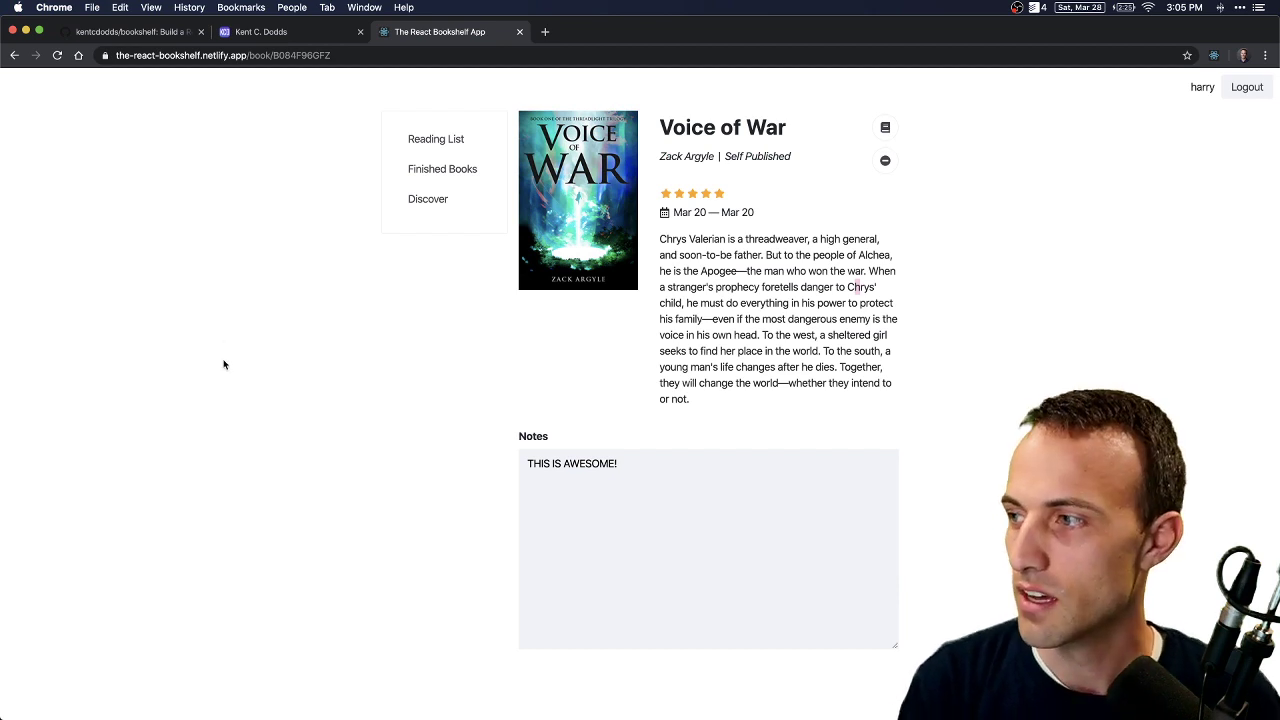
{"action": "key", "text": "super+bracketleft"}
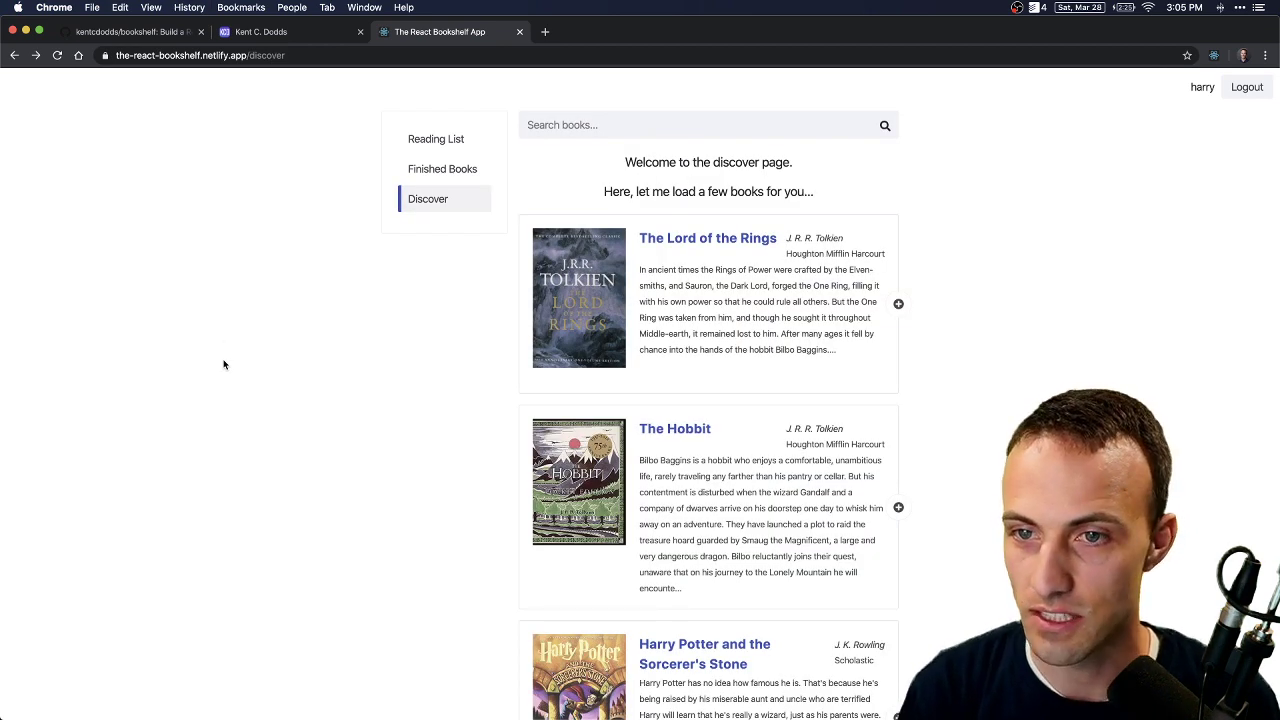
{"action": "key", "text": "super+w"}
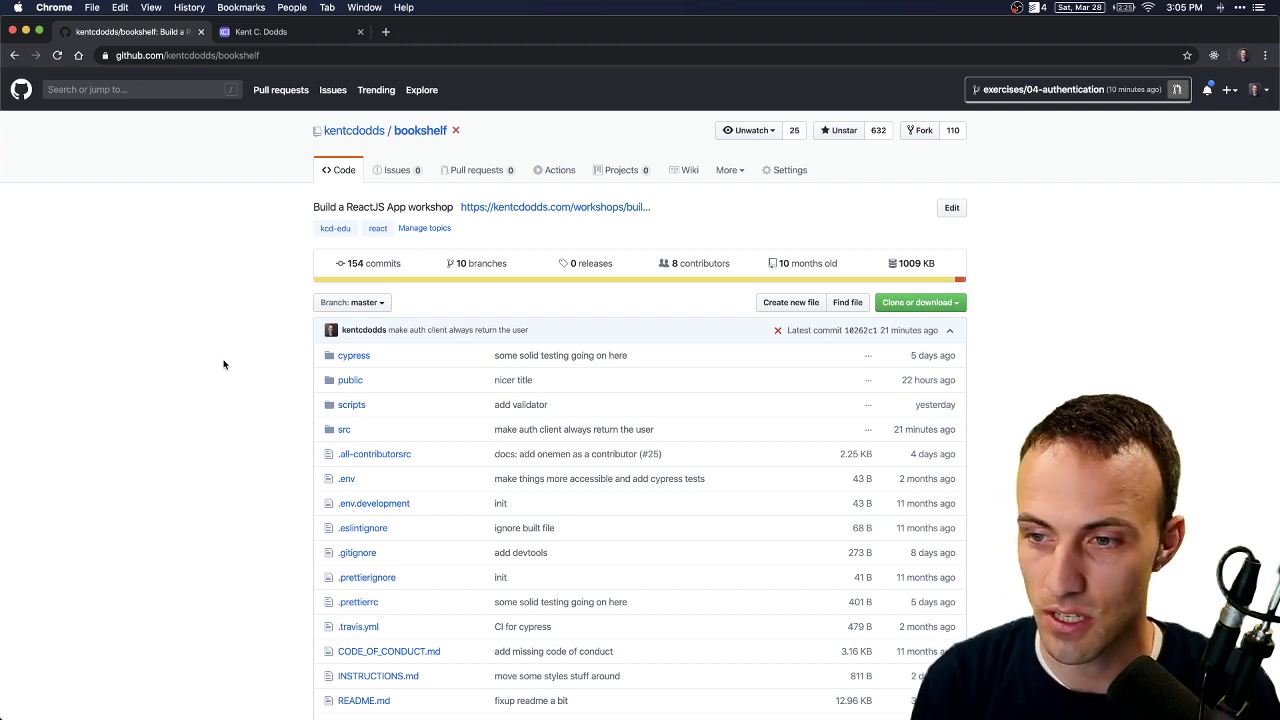
Read the README's Pre-Workshop checklist and open The Beginner's Guide to React in a new tab.
{"action": "scroll", "coordinate": [224, 364], "scroll_direction": "down", "scroll_amount": 10}
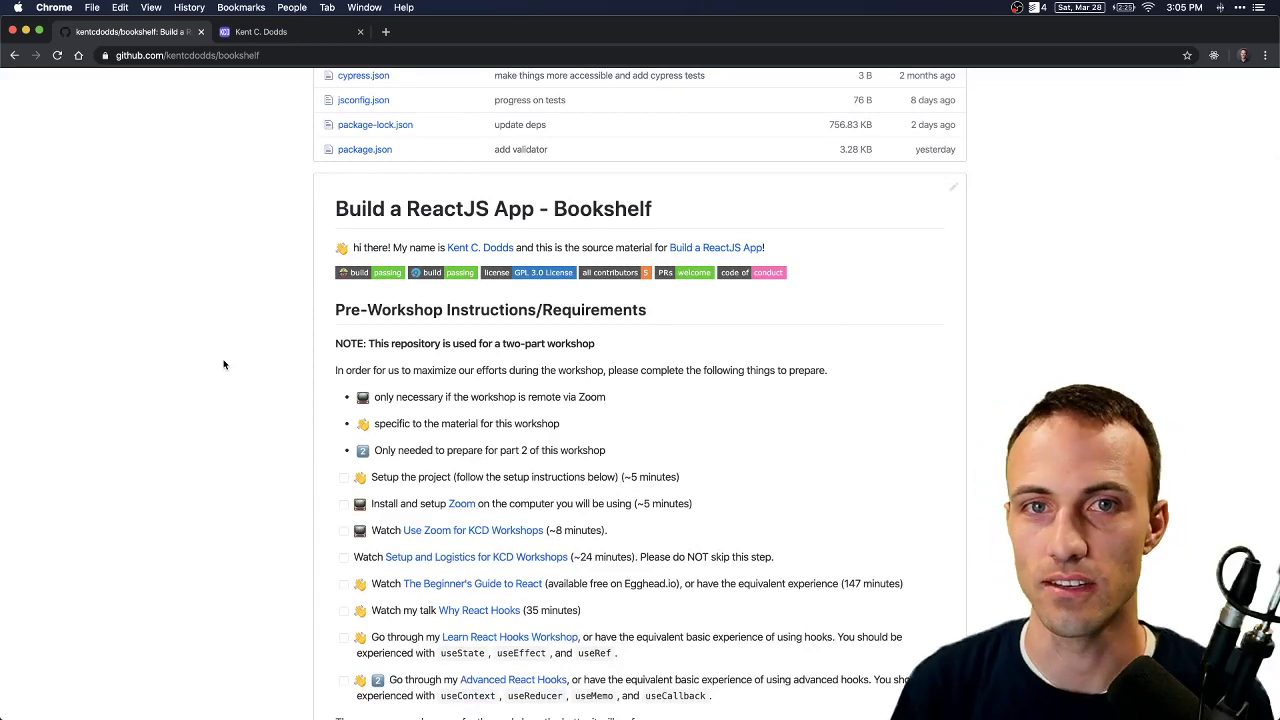
{"action": "scroll", "coordinate": [230, 436], "scroll_direction": "down", "scroll_amount": 2}
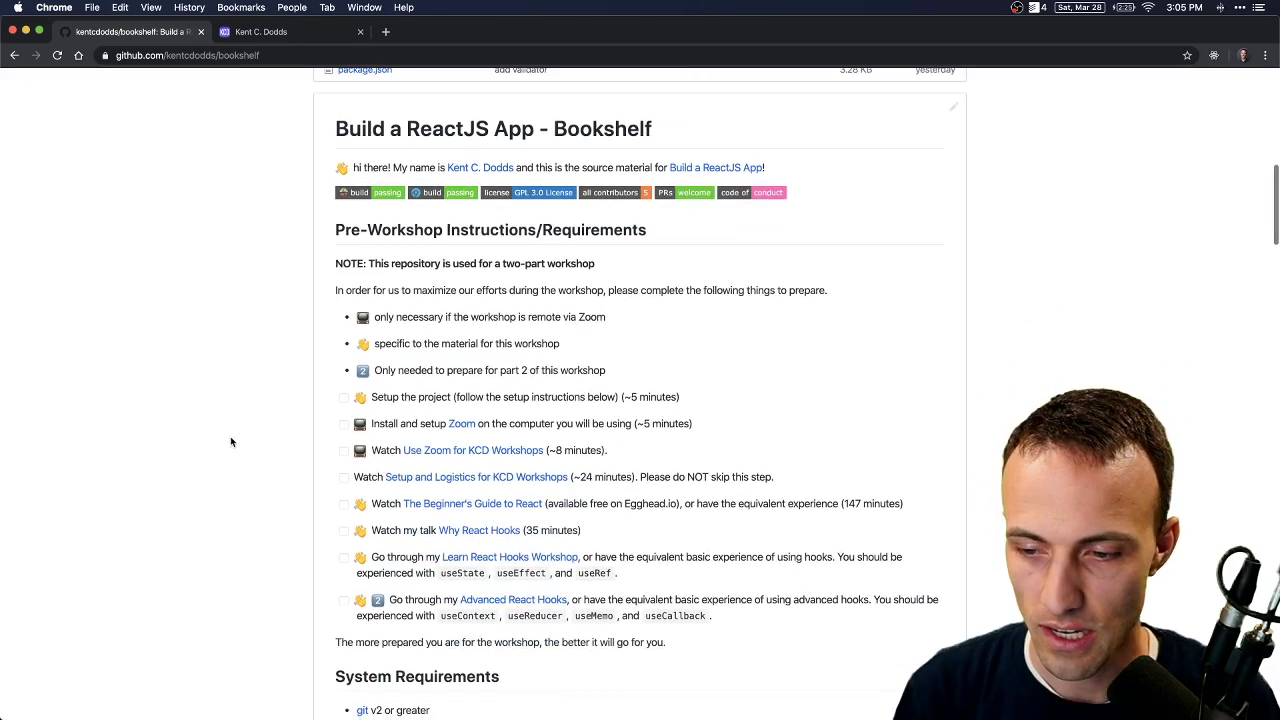
{"action": "scroll", "coordinate": [232, 446], "scroll_direction": "down", "scroll_amount": 2}
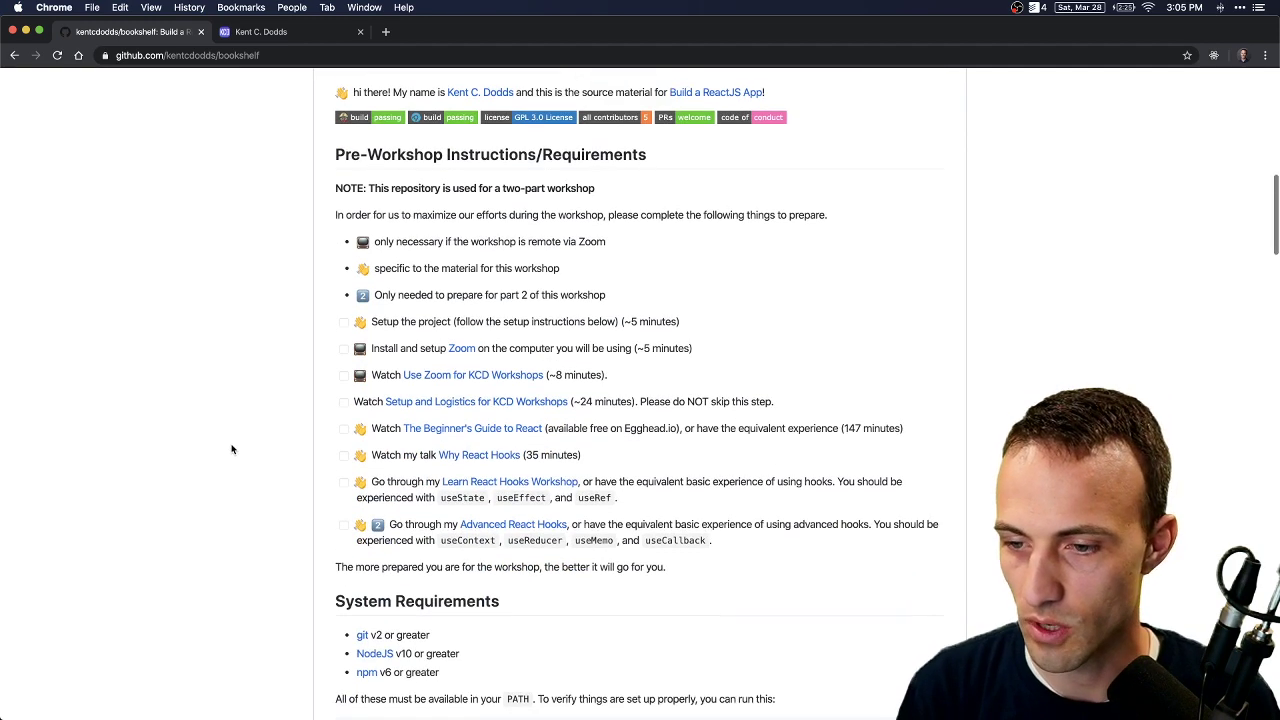
{"action": "left_click_drag", "start_coordinate": [352, 150], "coordinate": [455, 524]}
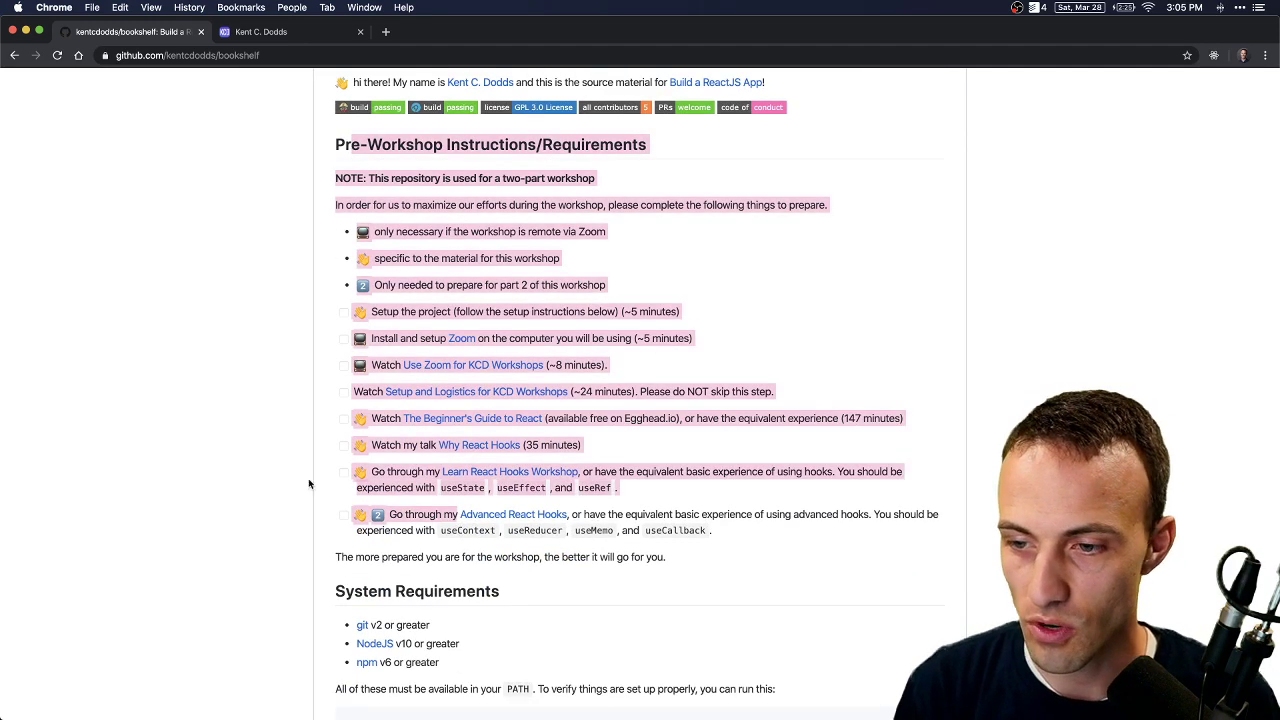
{"action": "left_click", "coordinate": [455, 524]}
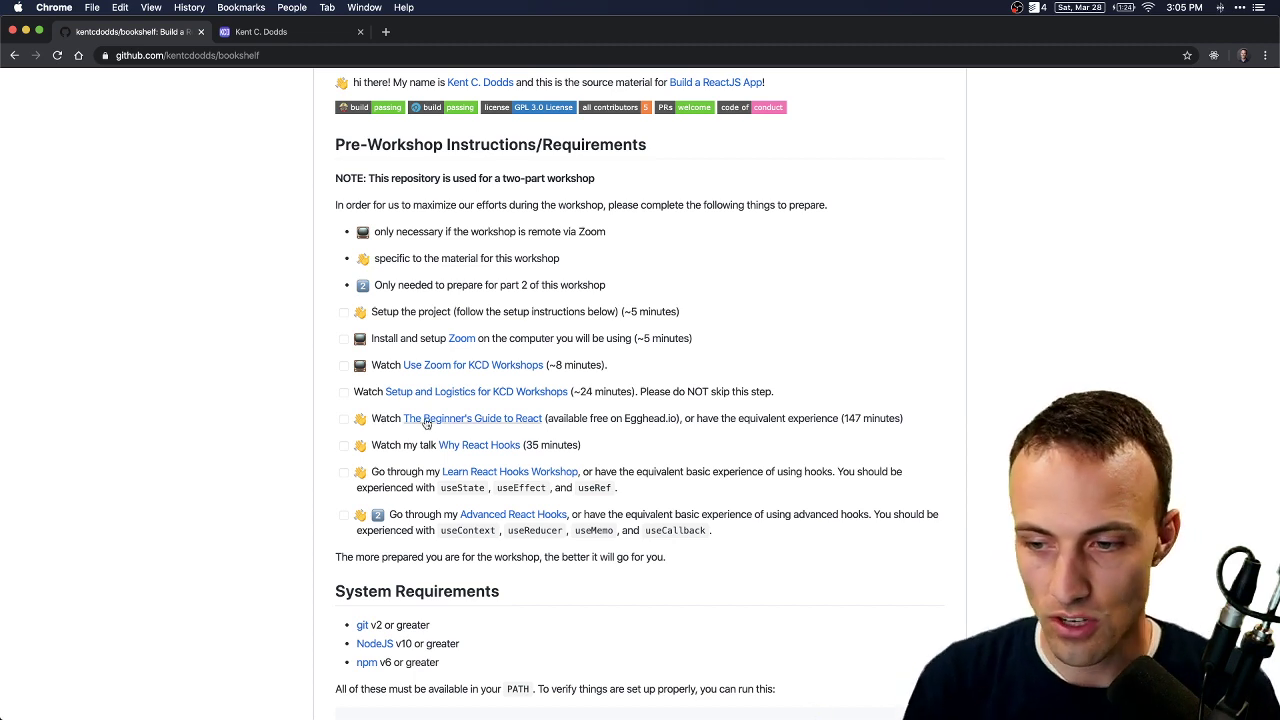
{"action": "left_click", "coordinate": [433, 420], "text": "super"}
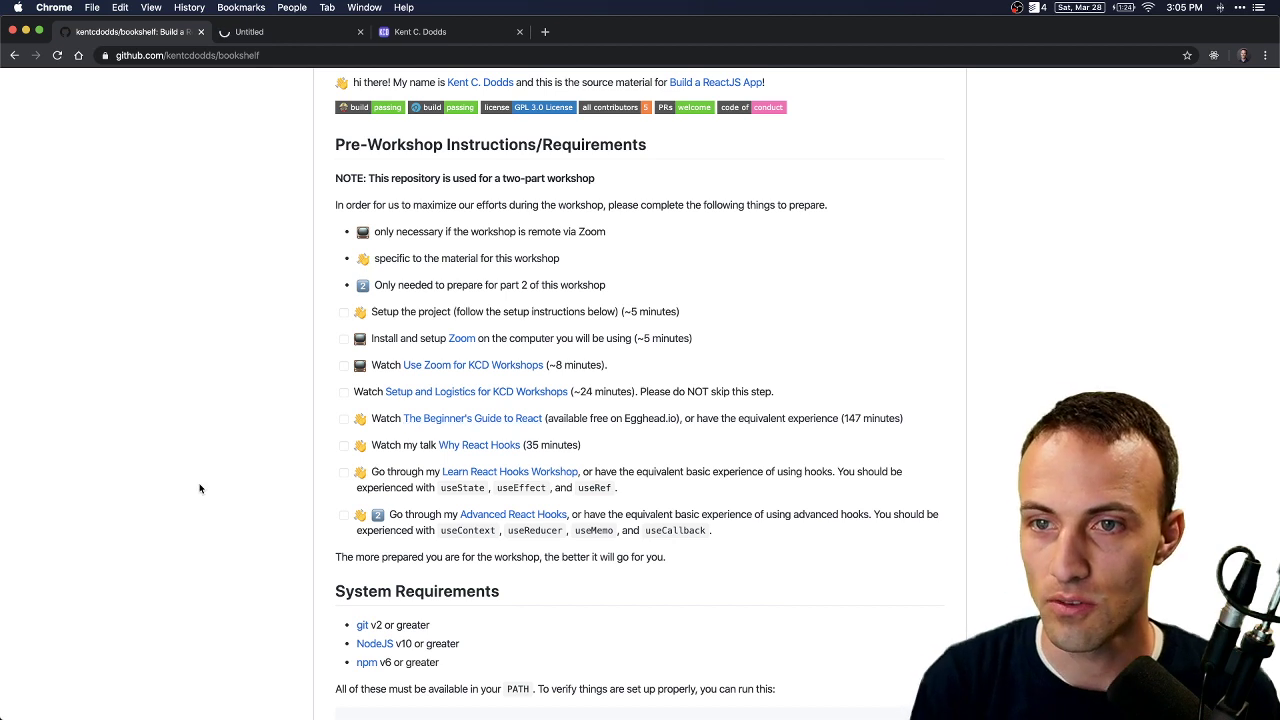
{"action": "key", "text": "super+alt+Right"}
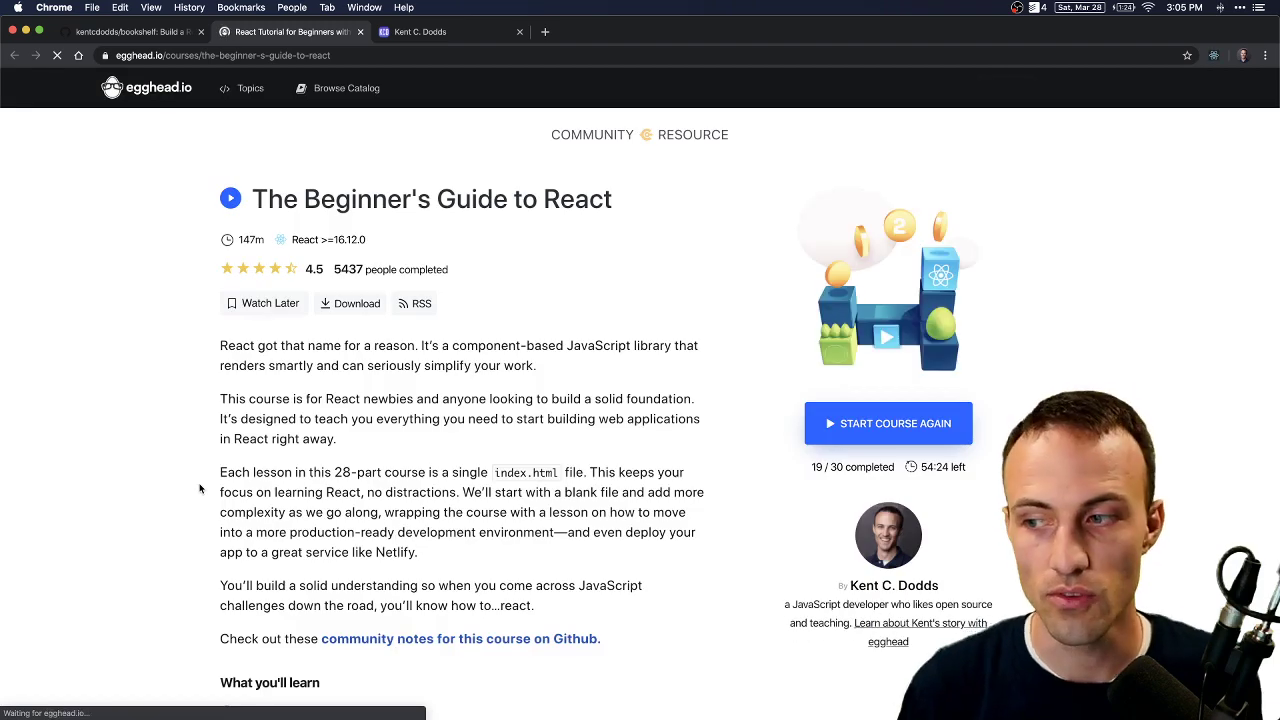
Browse the egghead Beginner's Guide to React lesson list, then close the course tab.
{"action": "scroll", "coordinate": [199, 488], "scroll_direction": "down", "scroll_amount": 5}
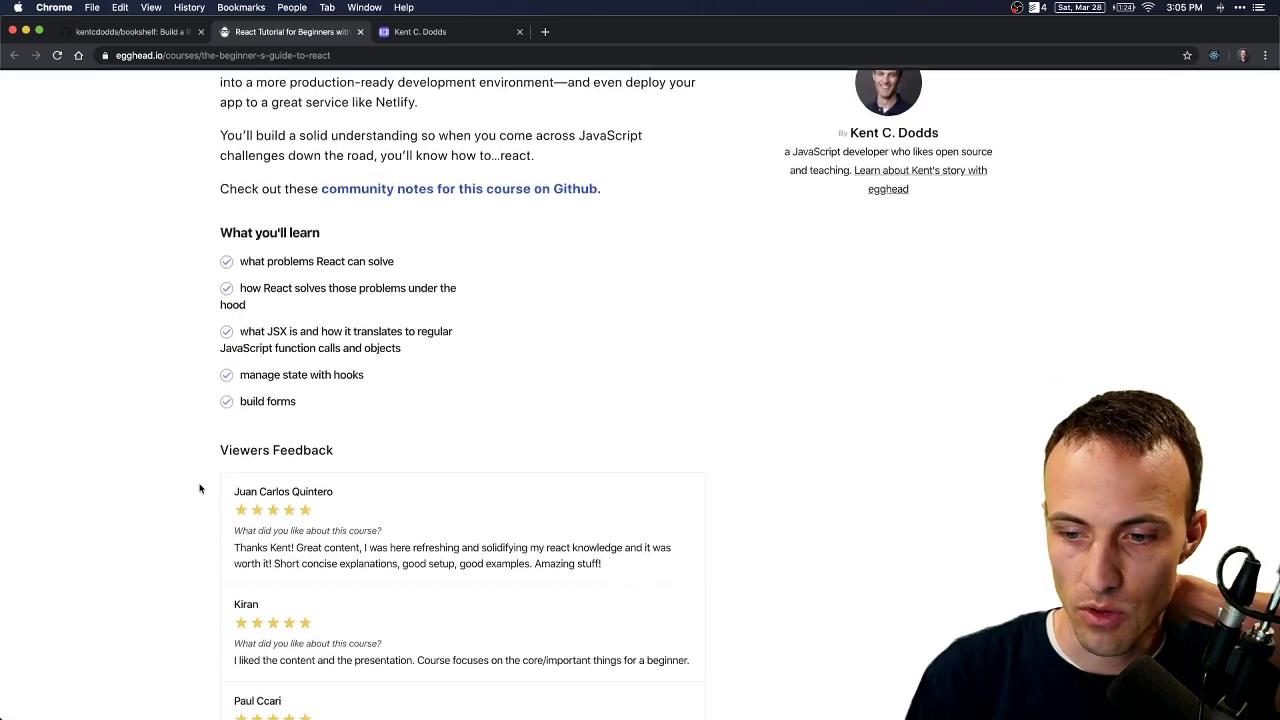
{"action": "scroll", "coordinate": [199, 488], "scroll_direction": "down", "scroll_amount": 15}
{"action": "scroll", "coordinate": [199, 488], "scroll_direction": "down", "scroll_amount": 5}
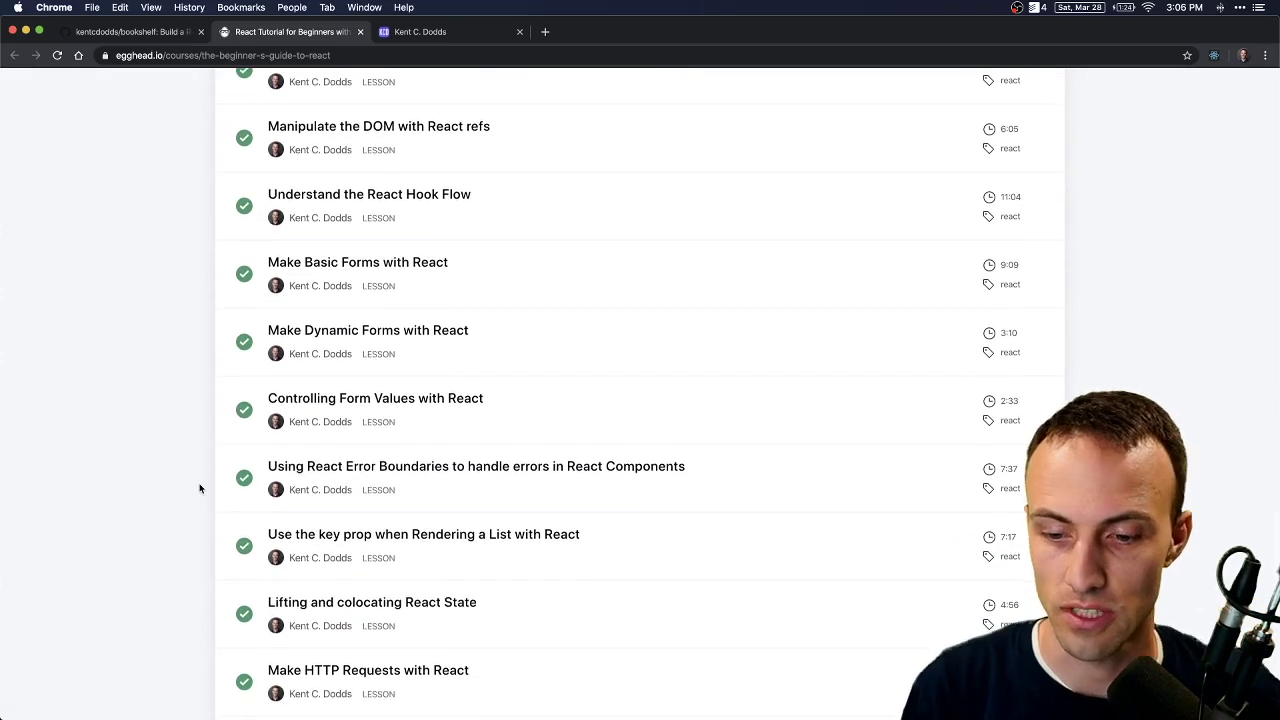
{"action": "scroll", "coordinate": [199, 488], "scroll_direction": "down", "scroll_amount": 3}
{"action": "scroll", "coordinate": [199, 488], "scroll_direction": "up", "scroll_amount": 20}
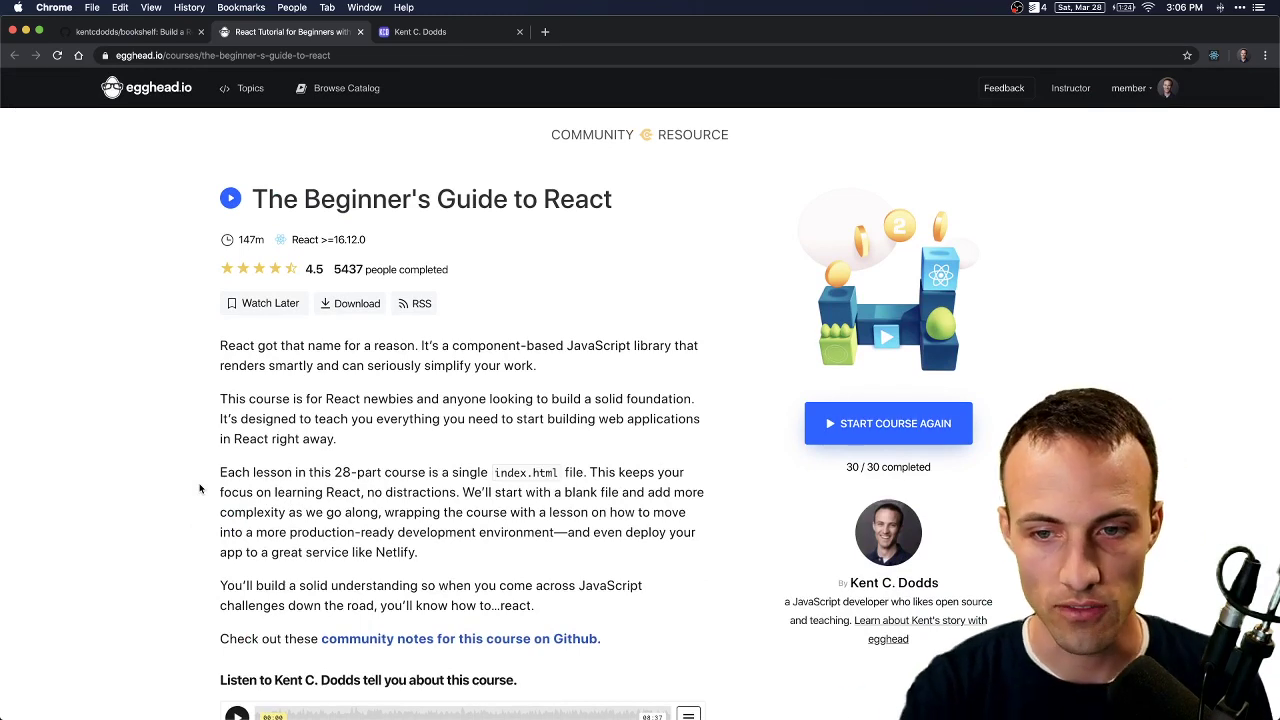
{"action": "key", "text": "super+w"}
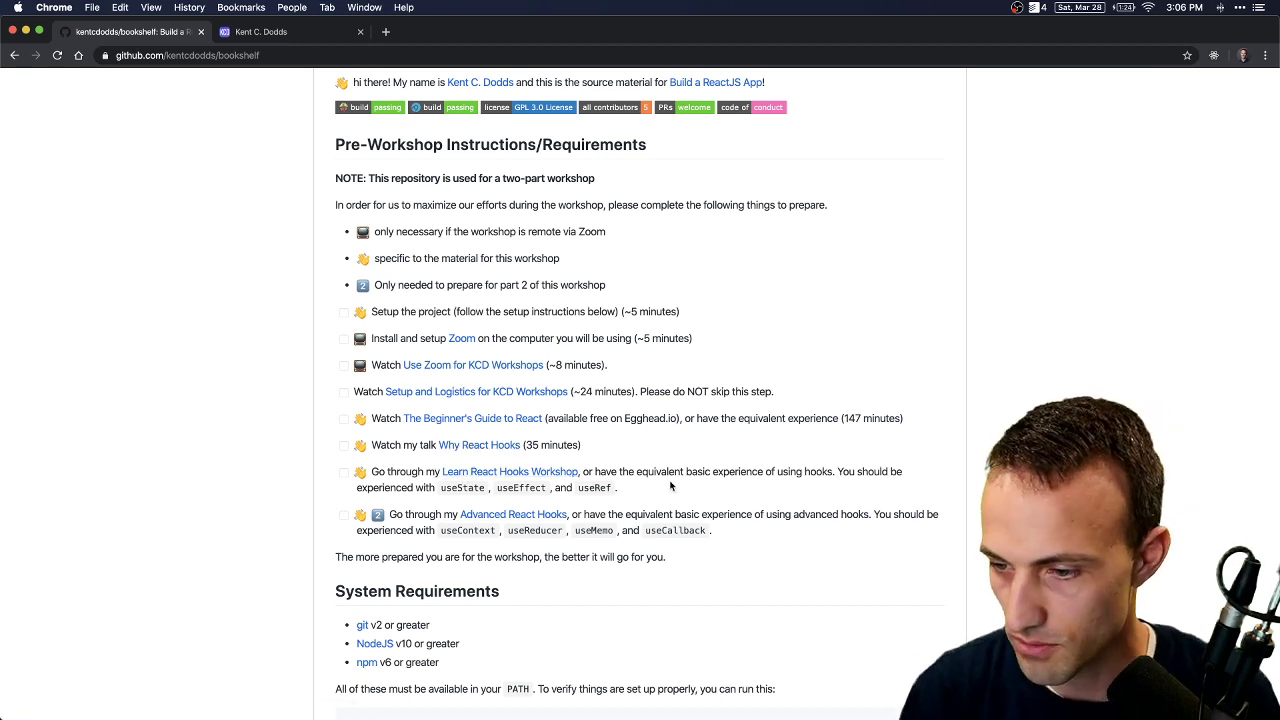
Highlight parts of the README's workshop list, including the Advanced React Hooks item.
{"action": "left_click_drag", "start_coordinate": [443, 491], "coordinate": [548, 488]}
{"action": "left_click", "coordinate": [640, 494]}
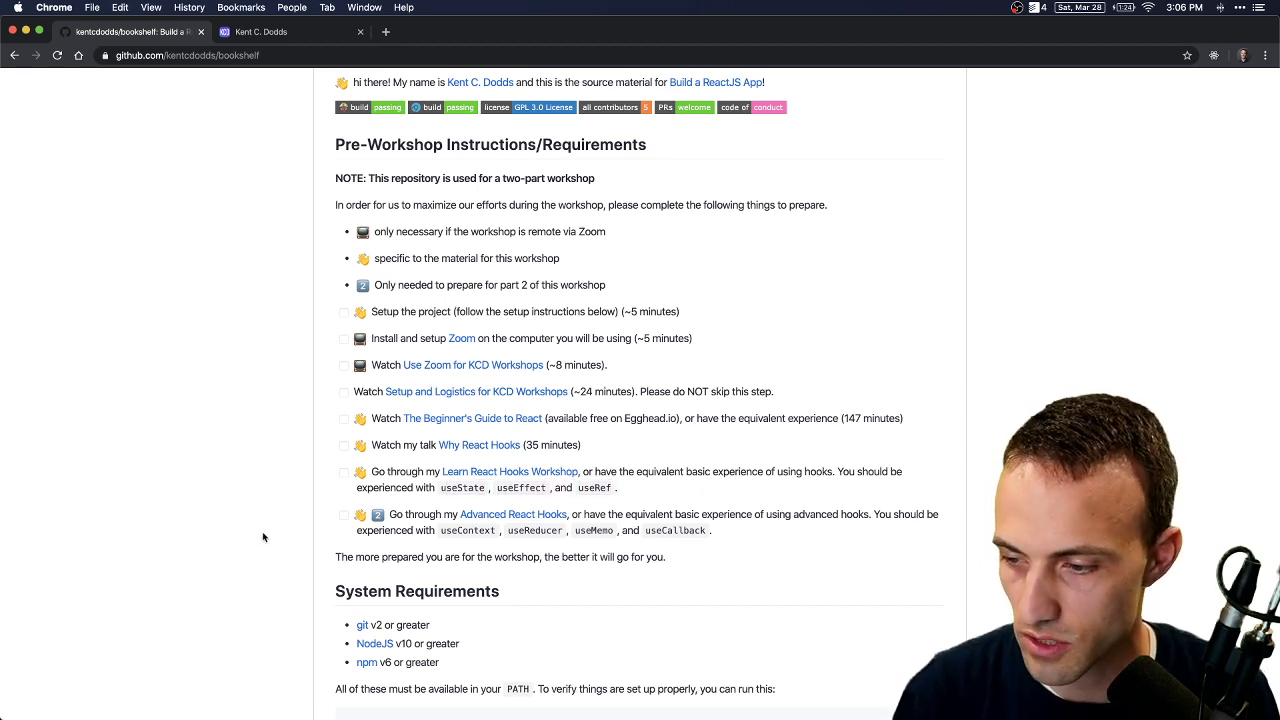
{"action": "triple_click", "coordinate": [743, 537]}
{"action": "left_click", "coordinate": [710, 531]}
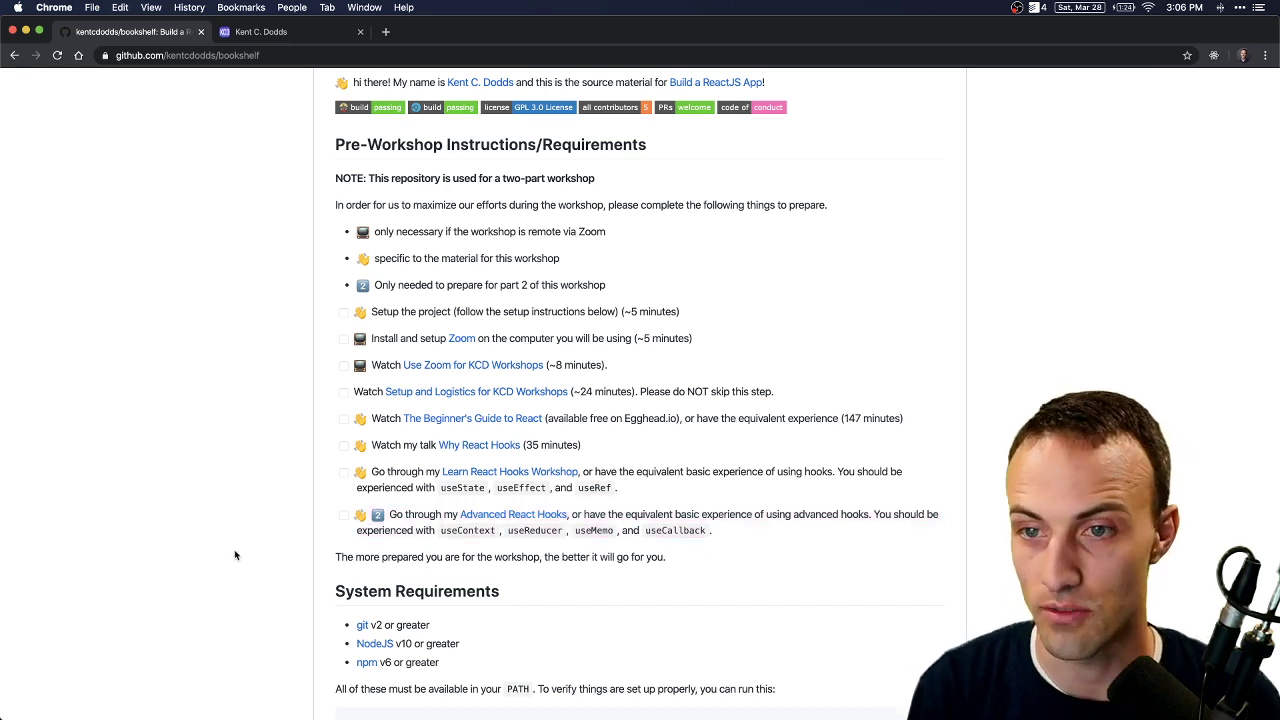
{"action": "left_click_drag", "start_coordinate": [370, 515], "coordinate": [706, 531]}
{"action": "left_click", "coordinate": [262, 533]}
{"action": "left_click", "coordinate": [797, 562]}
Copy the git clone, cd bookshelf and npm run setup --silent commands for Terminal.
{"action": "scroll", "coordinate": [309, 590], "scroll_direction": "down", "scroll_amount": 5}
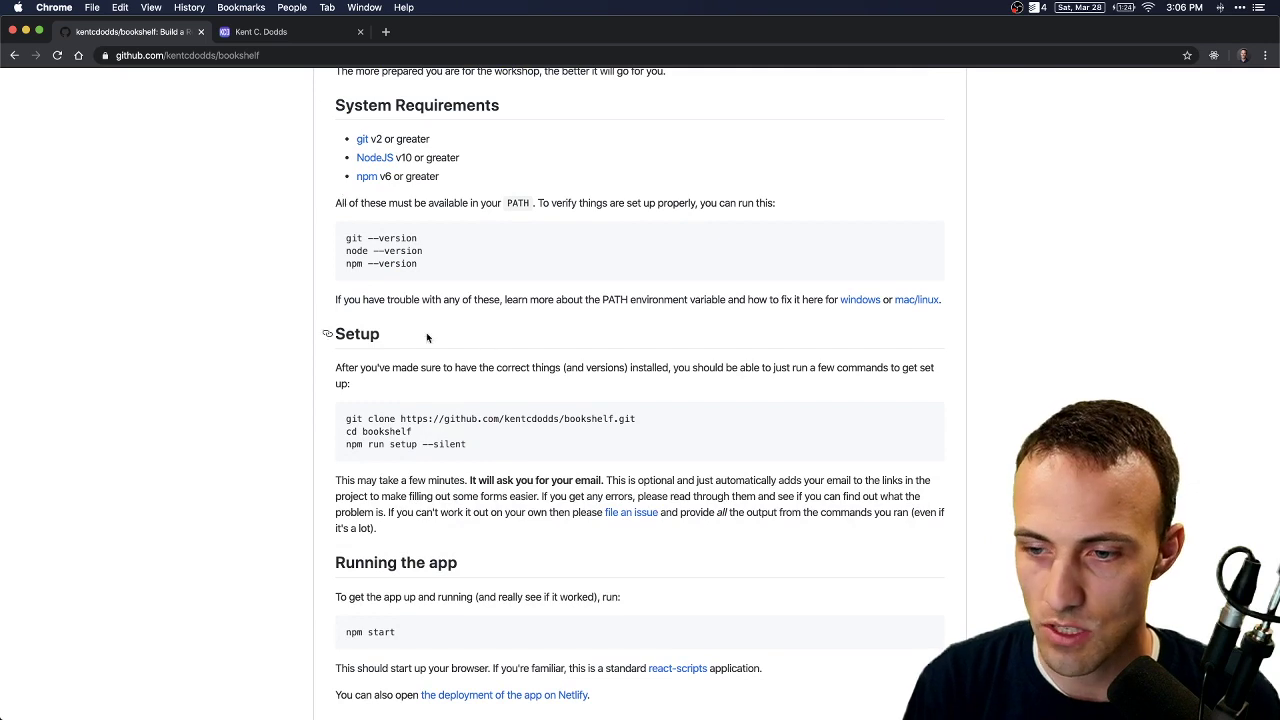
{"action": "left_click_drag", "start_coordinate": [470, 448], "coordinate": [340, 420]}
{"action": "key", "text": "super+c"}
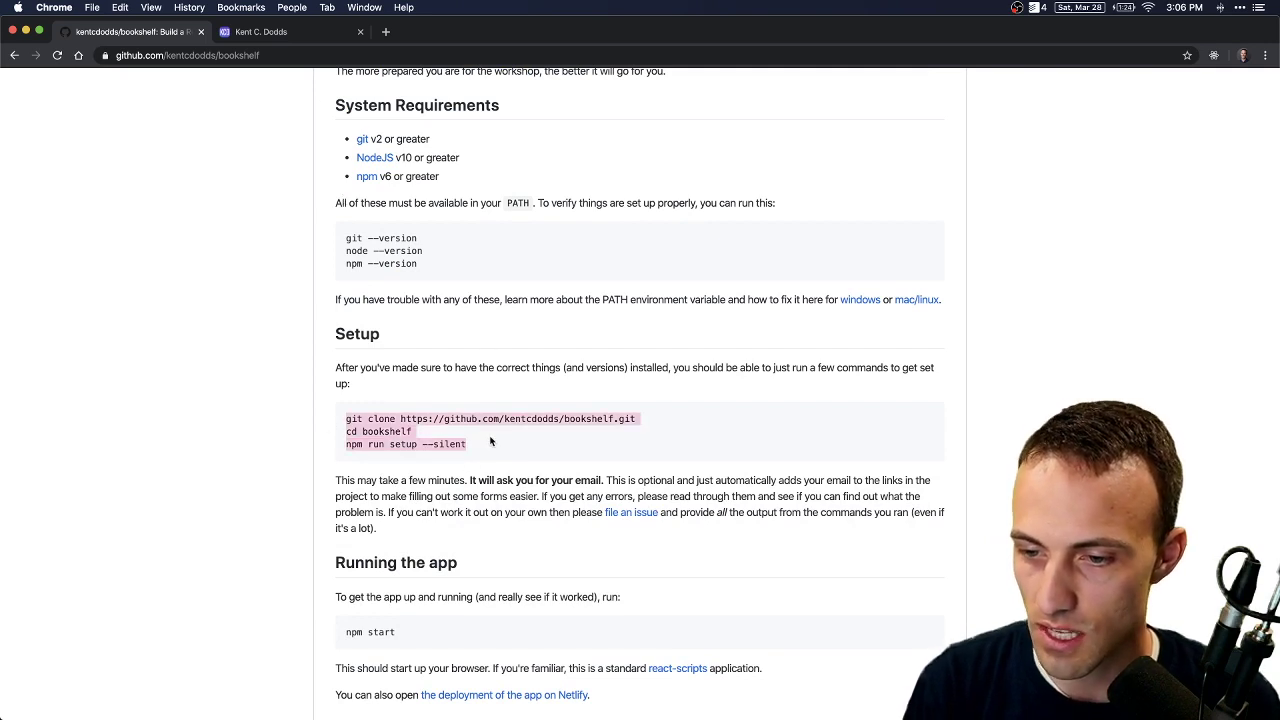
{"action": "key", "text": "super+Tab"}
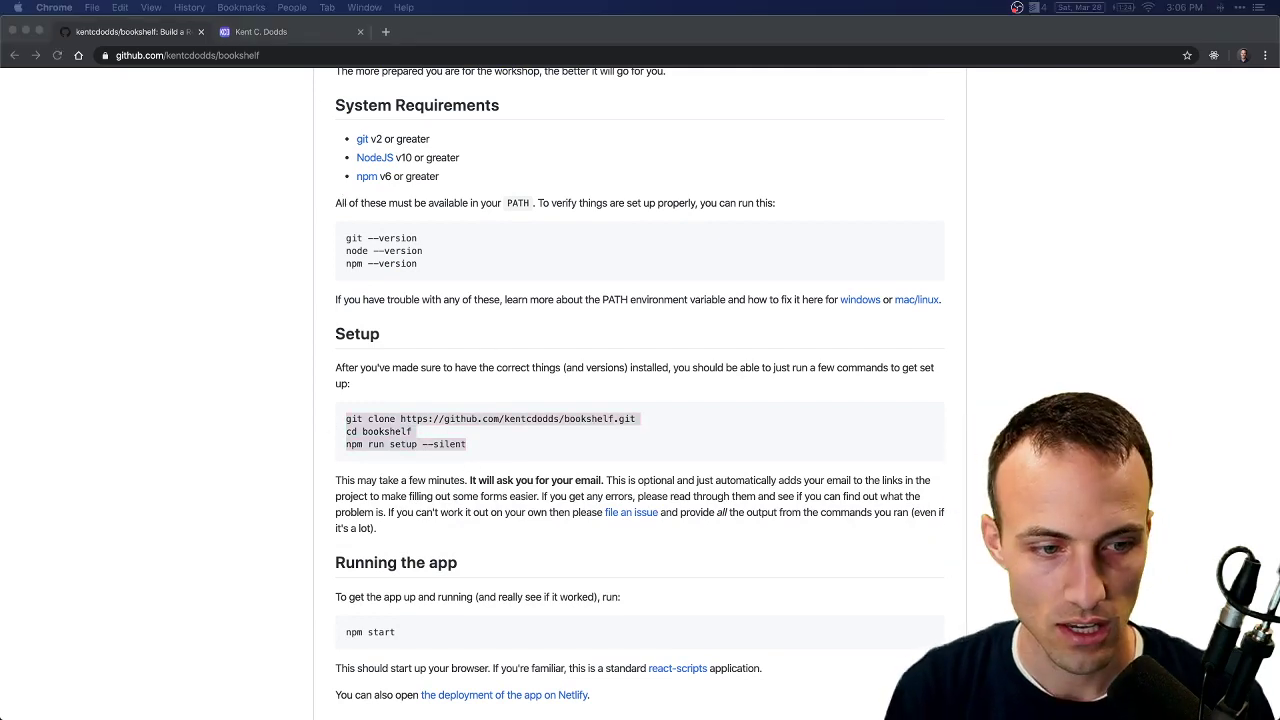
Clear Terminal, paste and run the clone and setup commands, and enlarge the window.
{"action": "key", "text": "super+k"}
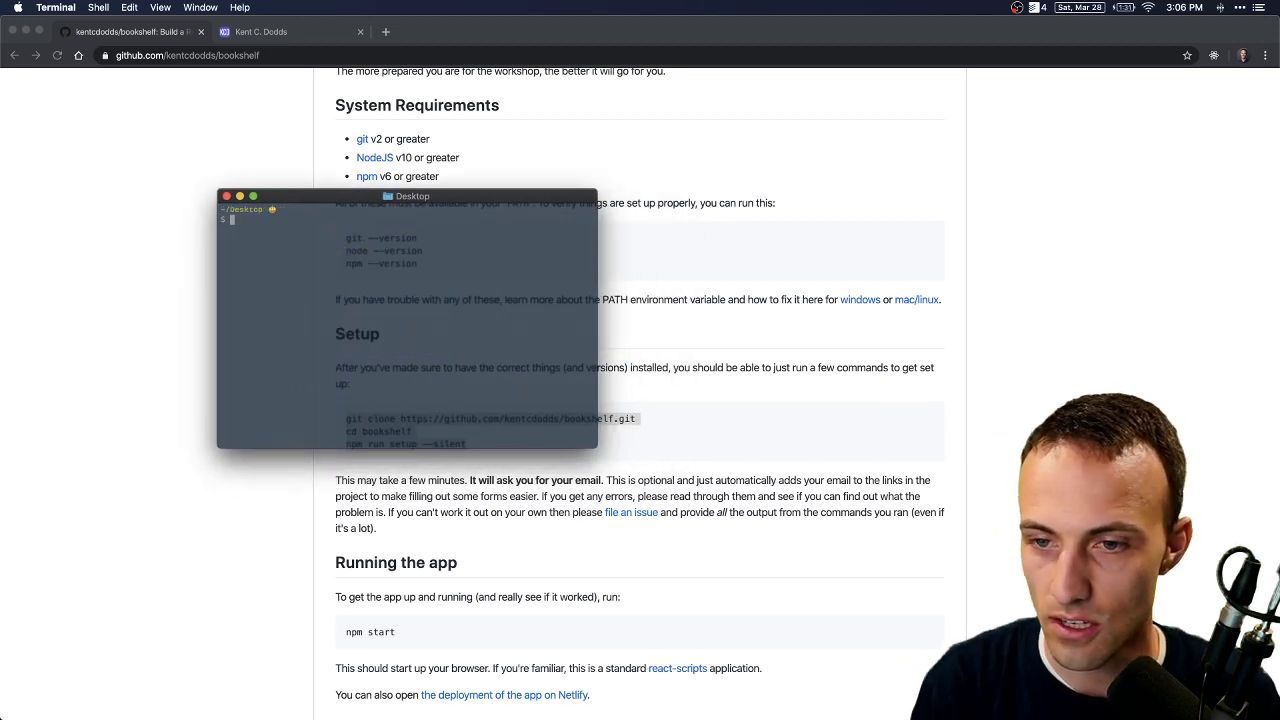
{"action": "key", "text": "super+v"}
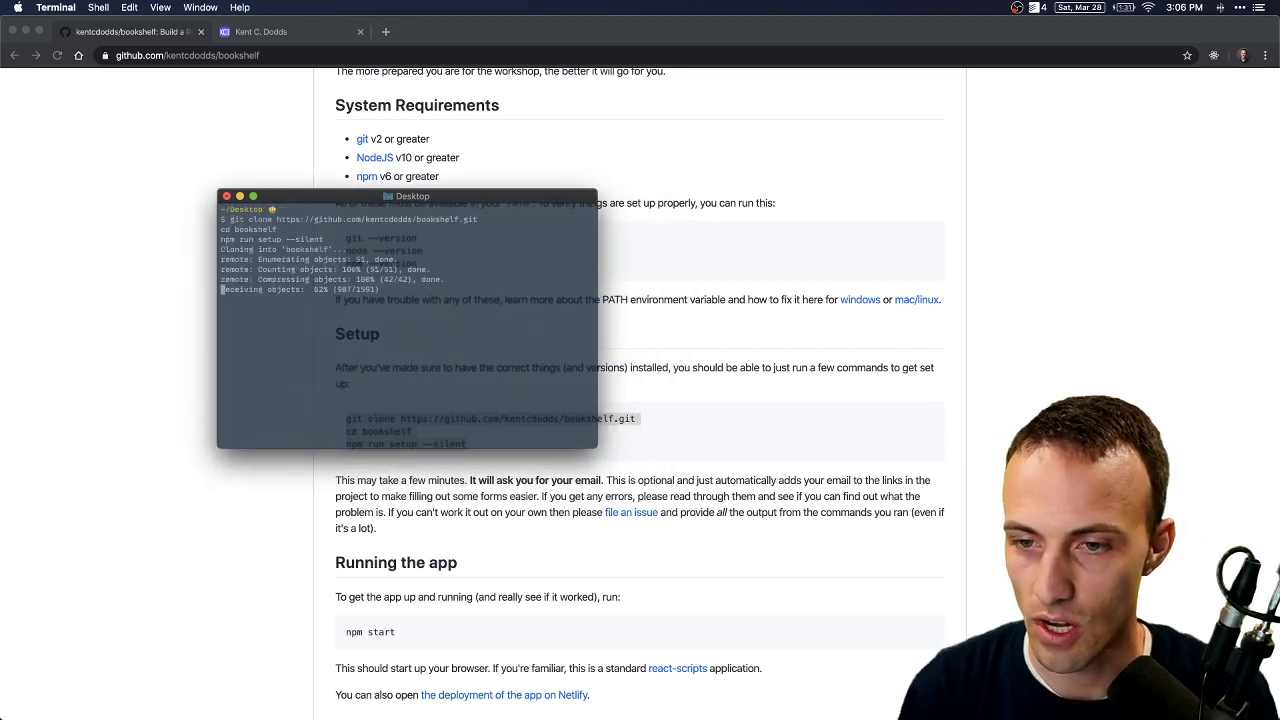
{"action": "key", "text": "ctrl+alt+Return"}
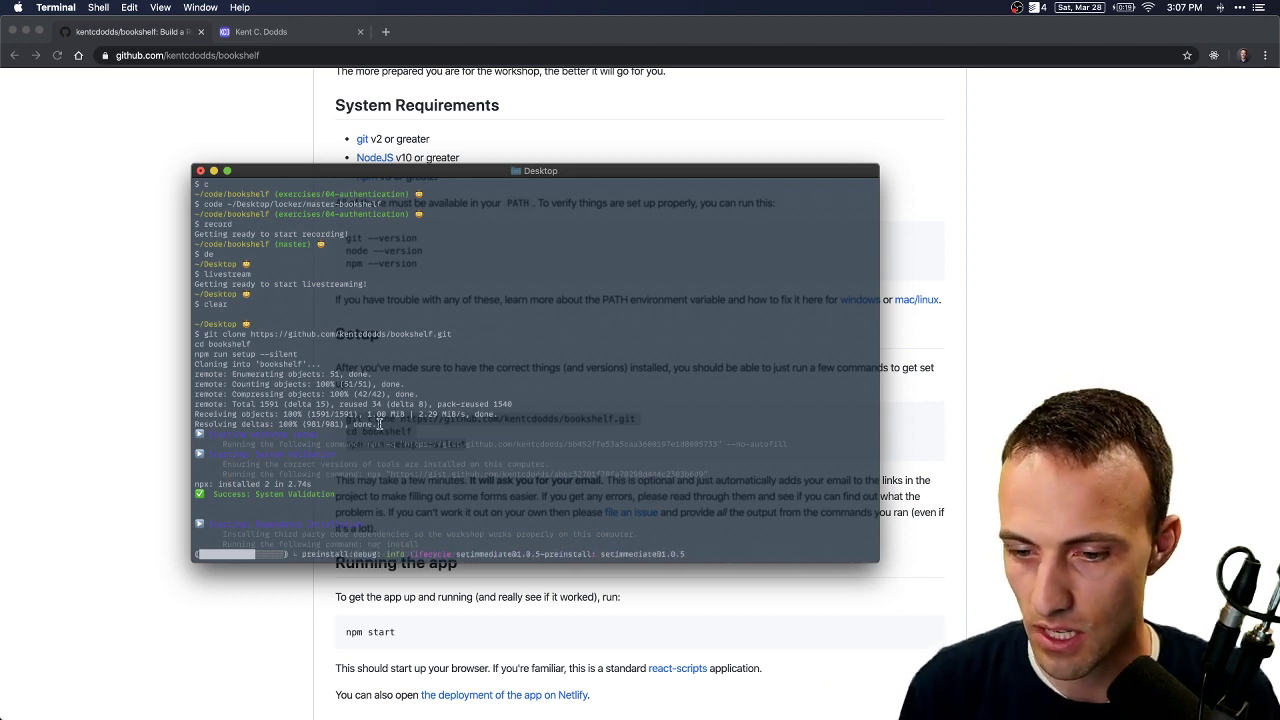
Read the README paragraph noting that setup asks for an email.
{"action": "left_click", "coordinate": [266, 618]}
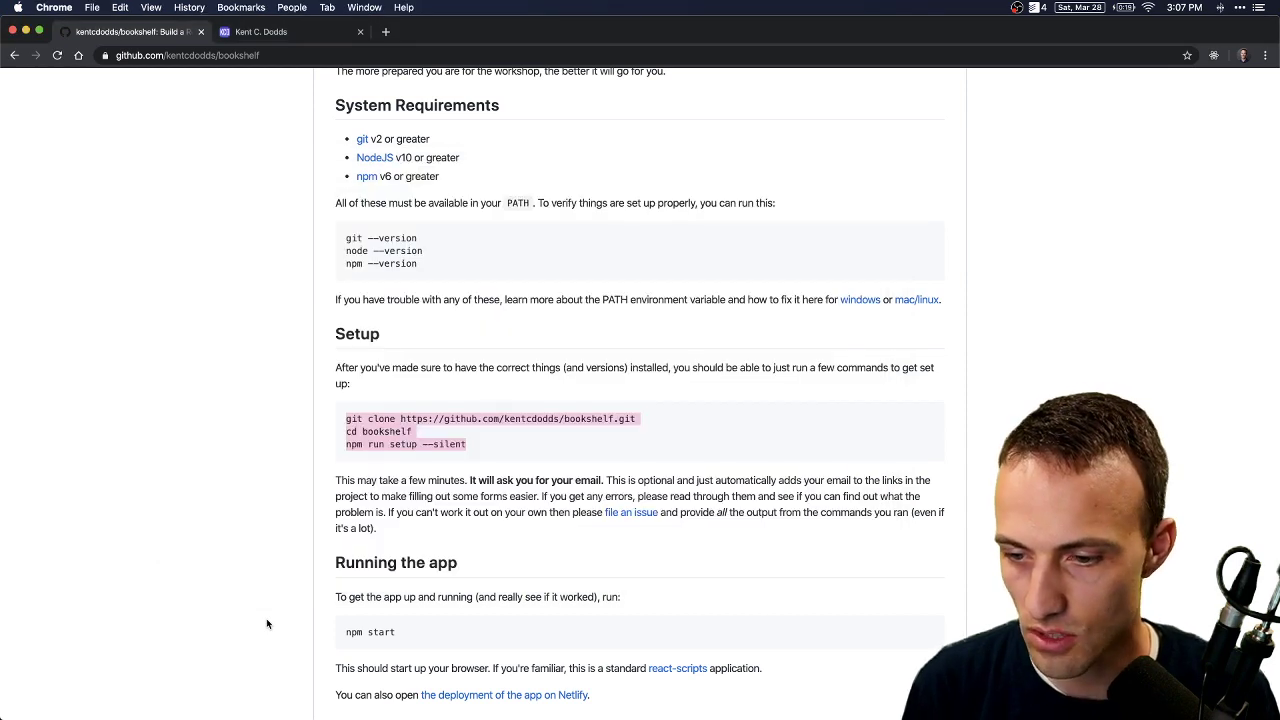
{"action": "left_click", "coordinate": [260, 496]}
{"action": "left_click_drag", "start_coordinate": [418, 478], "coordinate": [652, 476]}
{"action": "left_click", "coordinate": [688, 481]}
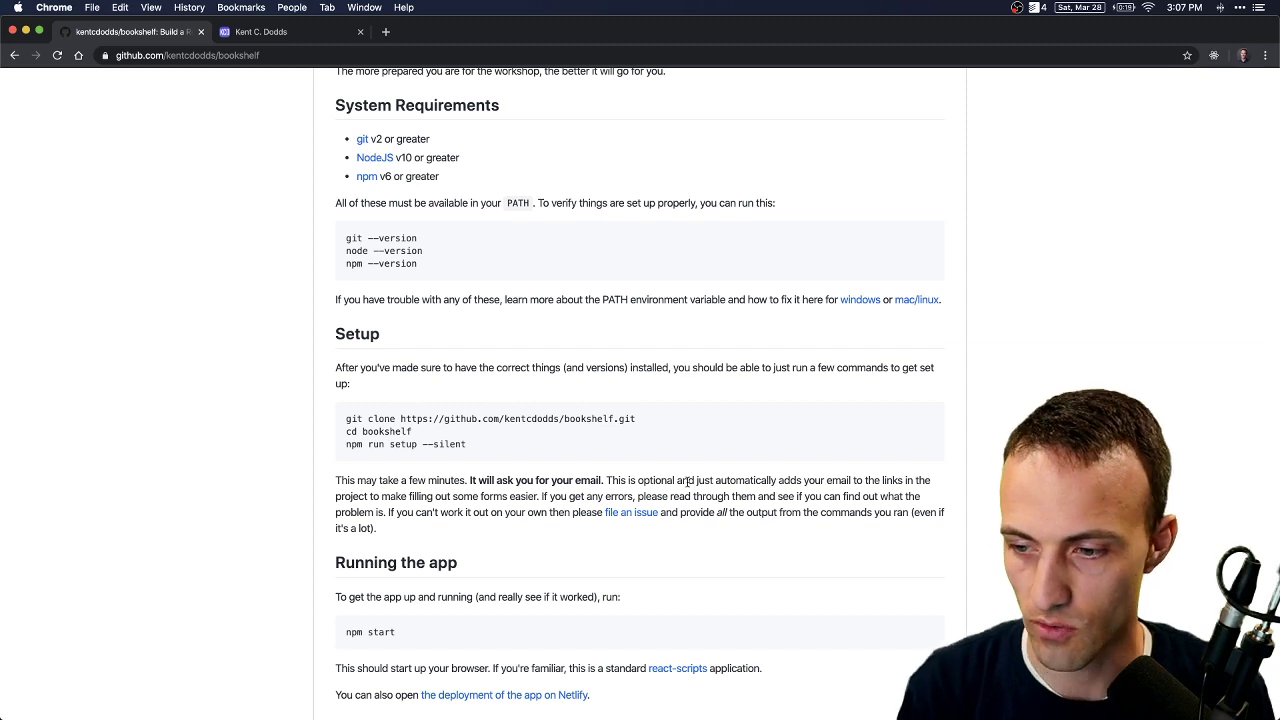
{"action": "left_click_drag", "start_coordinate": [418, 481], "coordinate": [678, 481]}
{"action": "left_click", "coordinate": [405, 480]}
Return to Terminal and highlight the 'Workshop setup complete' output.
{"action": "key", "text": "super+Tab"}
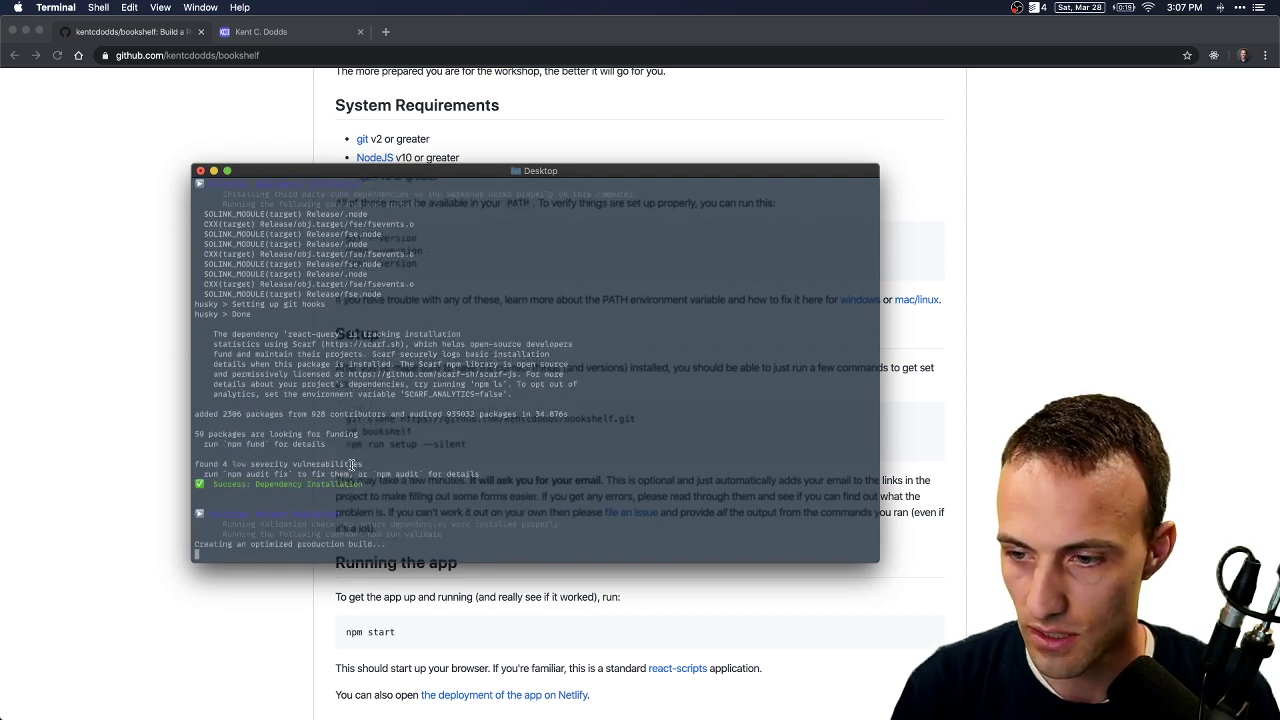
{"action": "left_click_drag", "start_coordinate": [194, 336], "coordinate": [452, 449]}
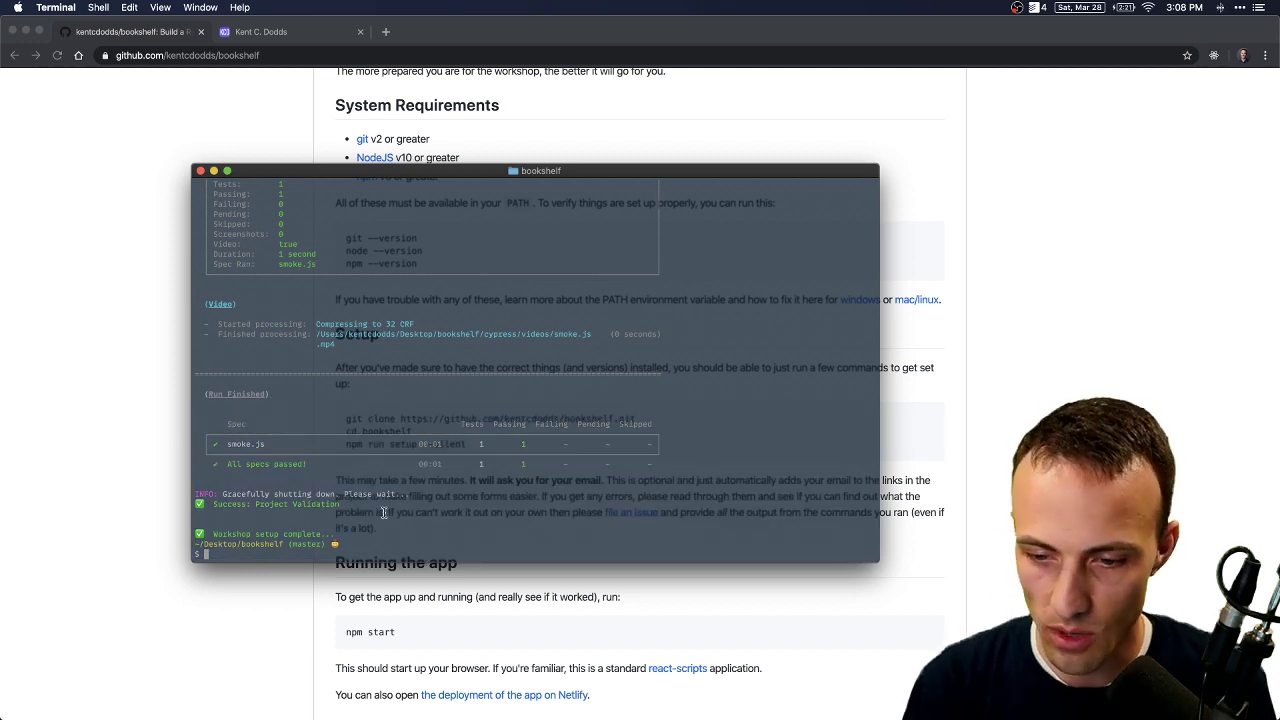
Run npm start and log out of the Bookshelf app in Chrome.
{"action": "type", "text": "npm start"}
{"action": "key", "text": "Return"}
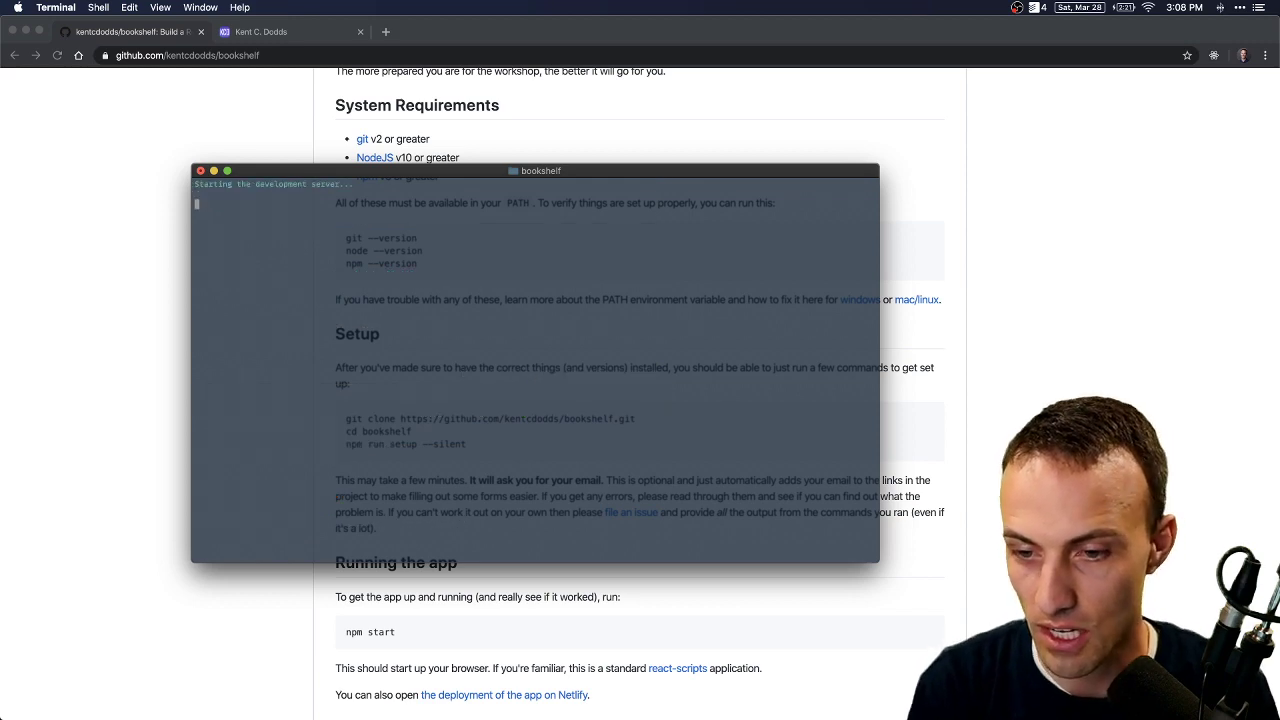
{"action": "key", "text": "super+Tab"}
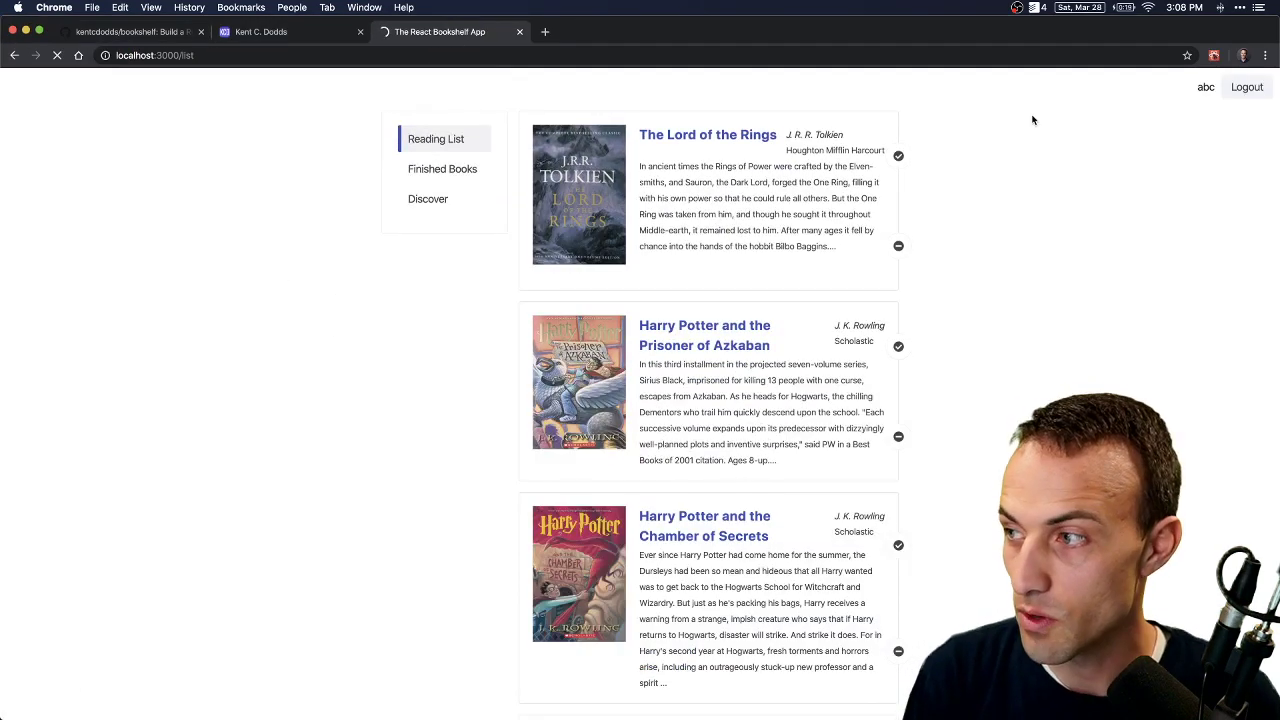
{"action": "left_click", "coordinate": [1246, 88]}
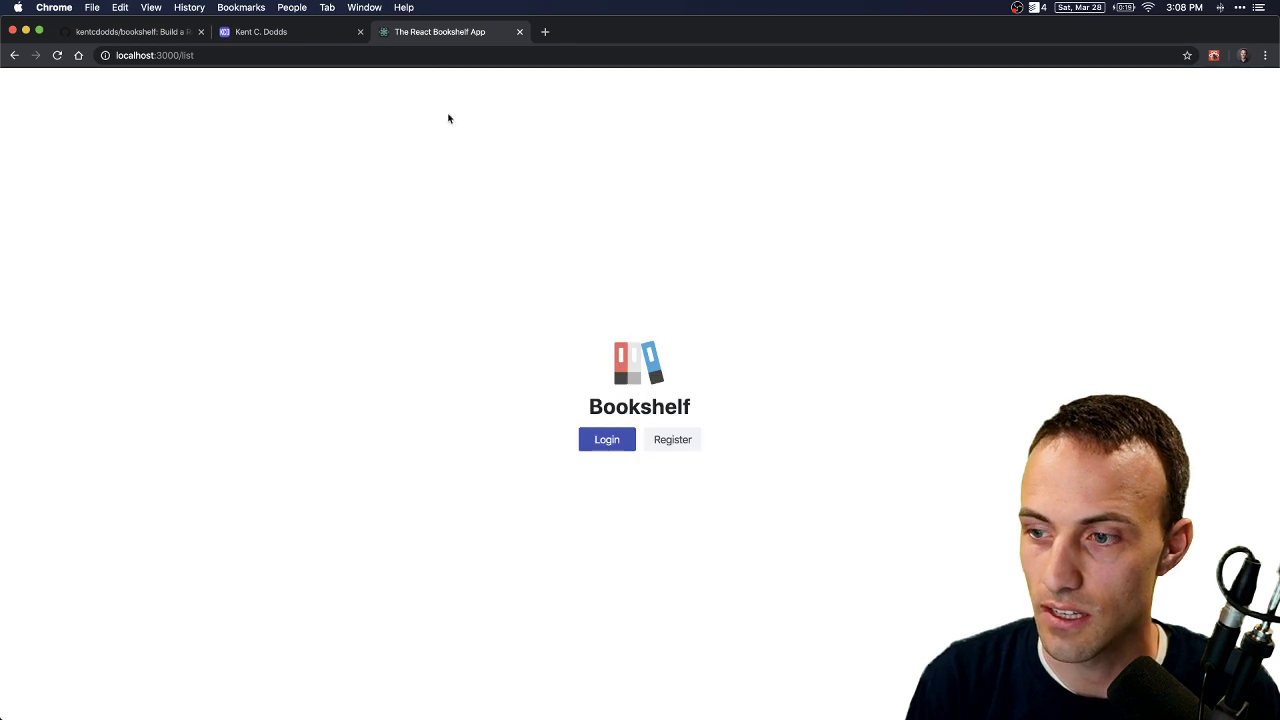
Load localhost:3000 without /list and clear its site data via DevTools Application > Clear storage.
{"action": "key", "text": "super+l"}
{"action": "key", "text": "End"}
{"action": "key", "text": "BackSpace"}
{"action": "key", "text": "BackSpace"}
{"action": "key", "text": "BackSpace"}
{"action": "key", "text": "BackSpace"}
{"action": "key", "text": "BackSpace"}
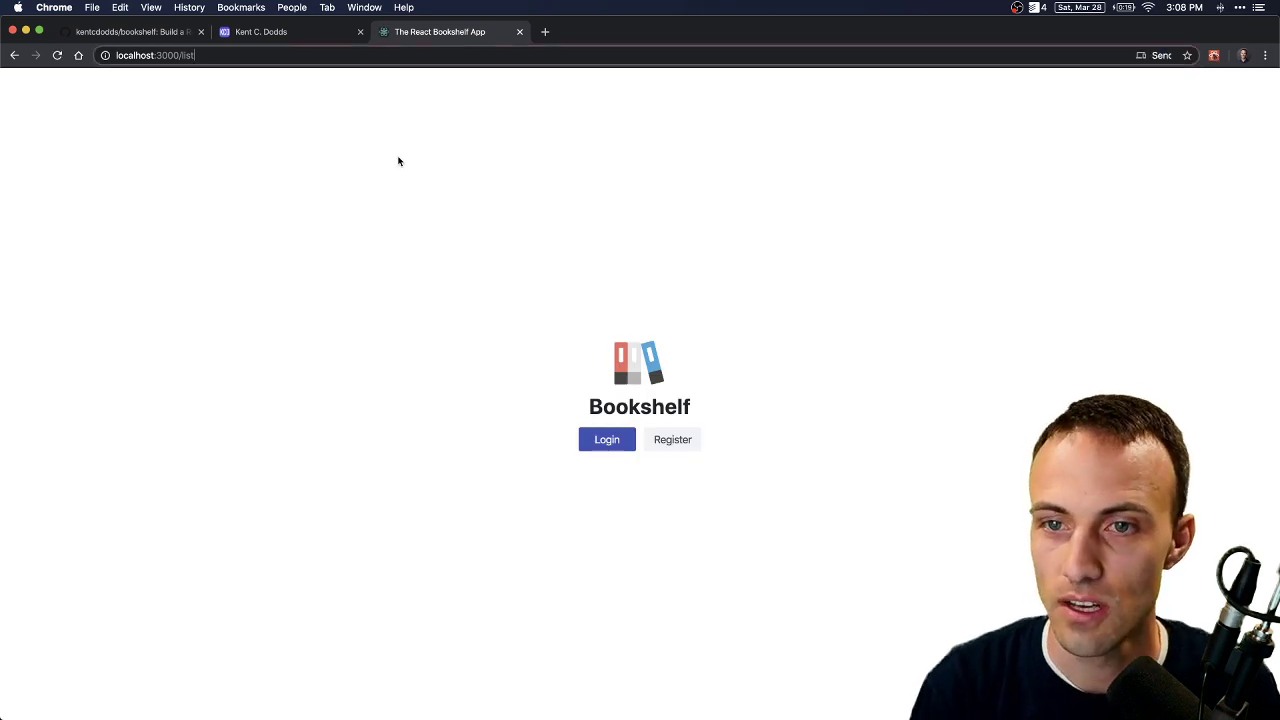
{"action": "key", "text": "Return"}
{"action": "key", "text": "super+alt+i"}
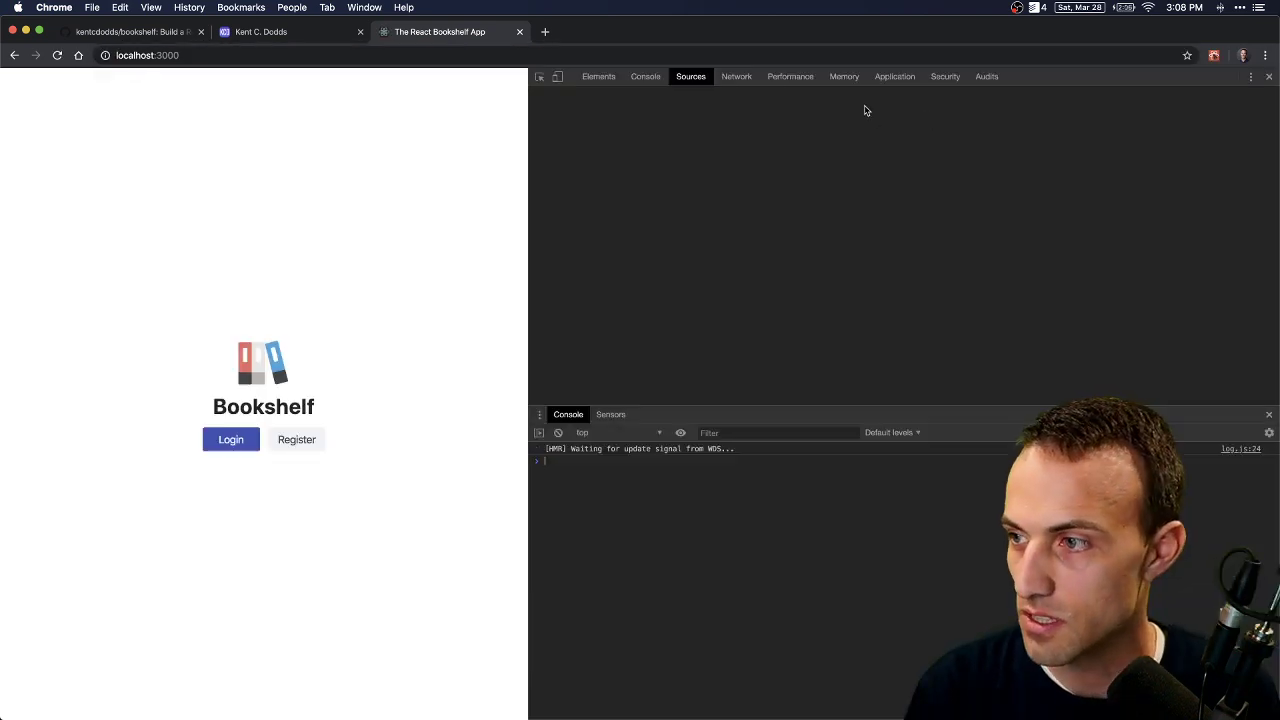
{"action": "left_click", "coordinate": [1011, 76]}
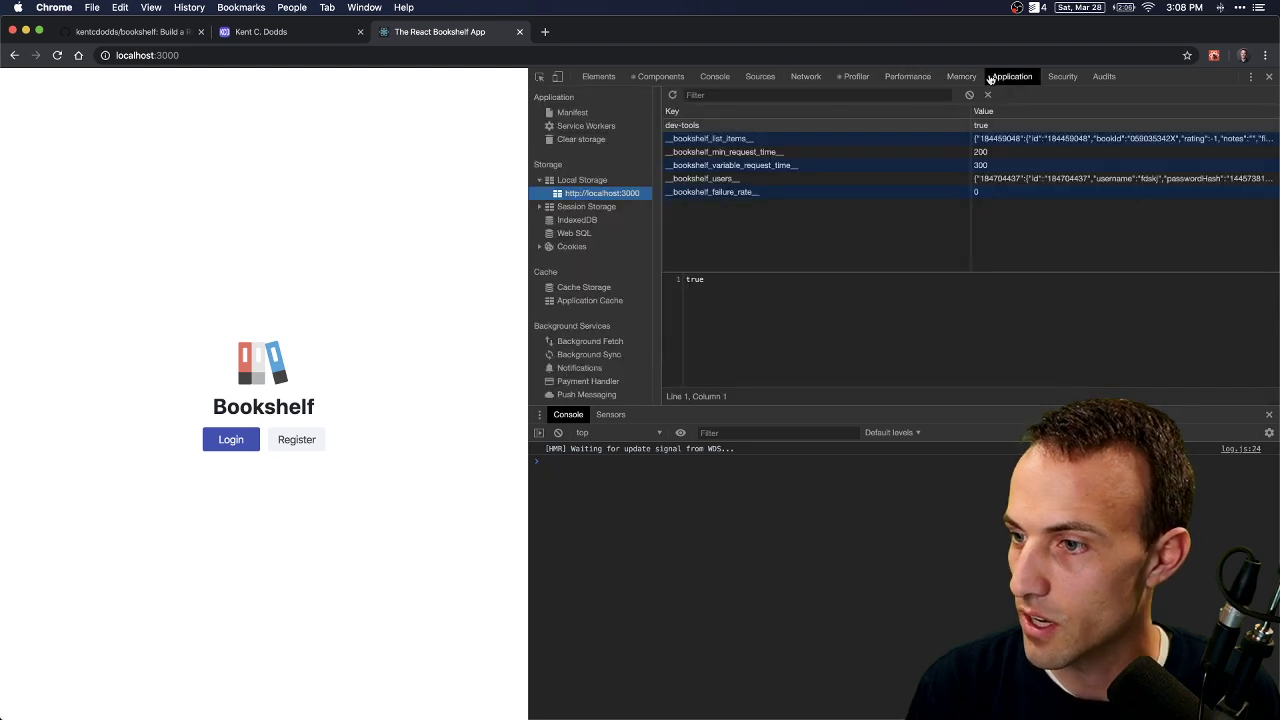
{"action": "left_click", "coordinate": [578, 140]}
{"action": "left_click", "coordinate": [716, 290]}
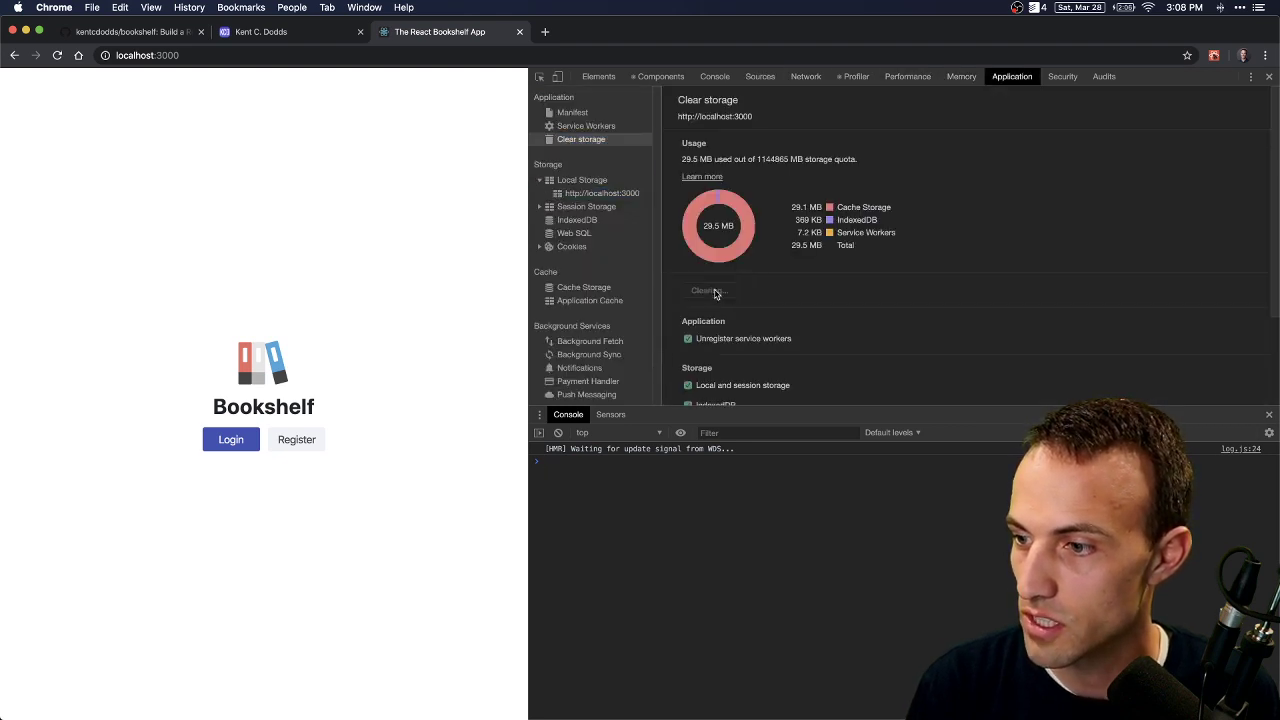
{"action": "key", "text": "super+alt+i"}
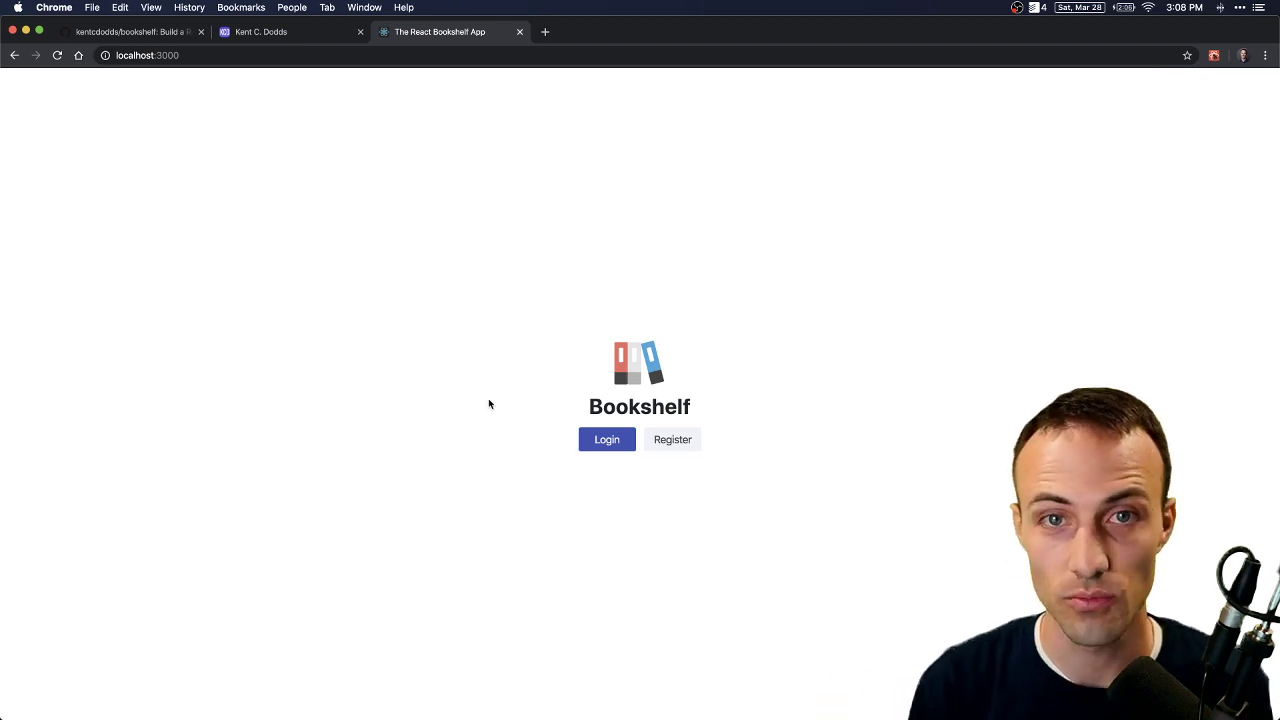
Try submitting the empty login form, close it, and open the Register form.
{"action": "left_click", "coordinate": [599, 441]}
{"action": "key", "text": "Tab"}
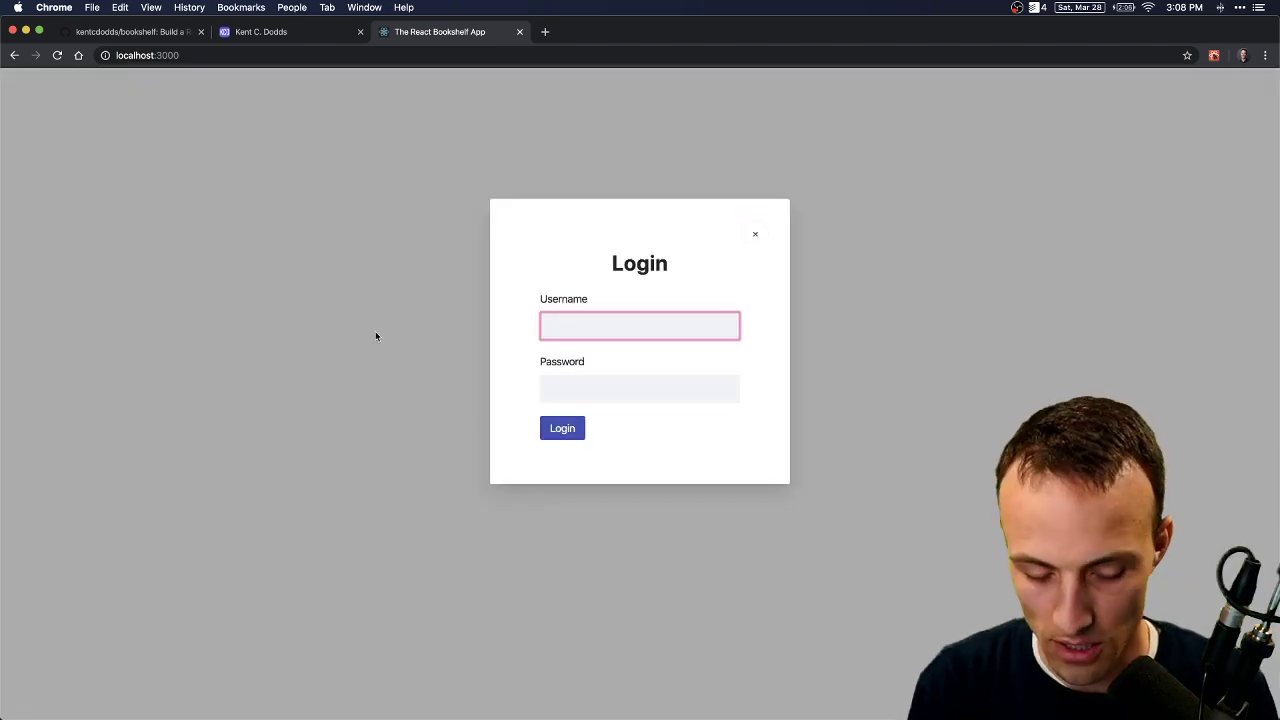
{"action": "key", "text": "shift+Tab"}
{"action": "key", "text": "Tab"}
{"action": "key", "text": "Tab"}
{"action": "key", "text": "Tab"}
{"action": "key", "text": "Return"}
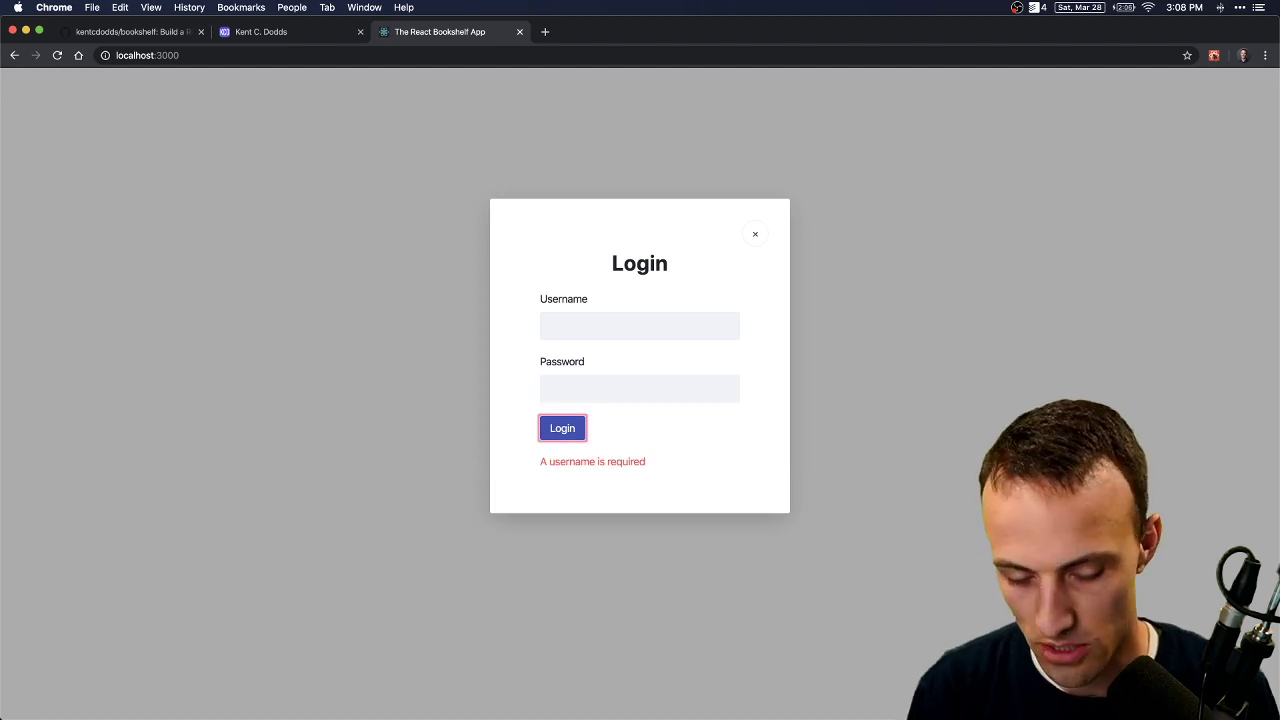
{"action": "left_click", "coordinate": [754, 234]}
{"action": "key", "text": "Tab"}
{"action": "left_click", "coordinate": [673, 442]}
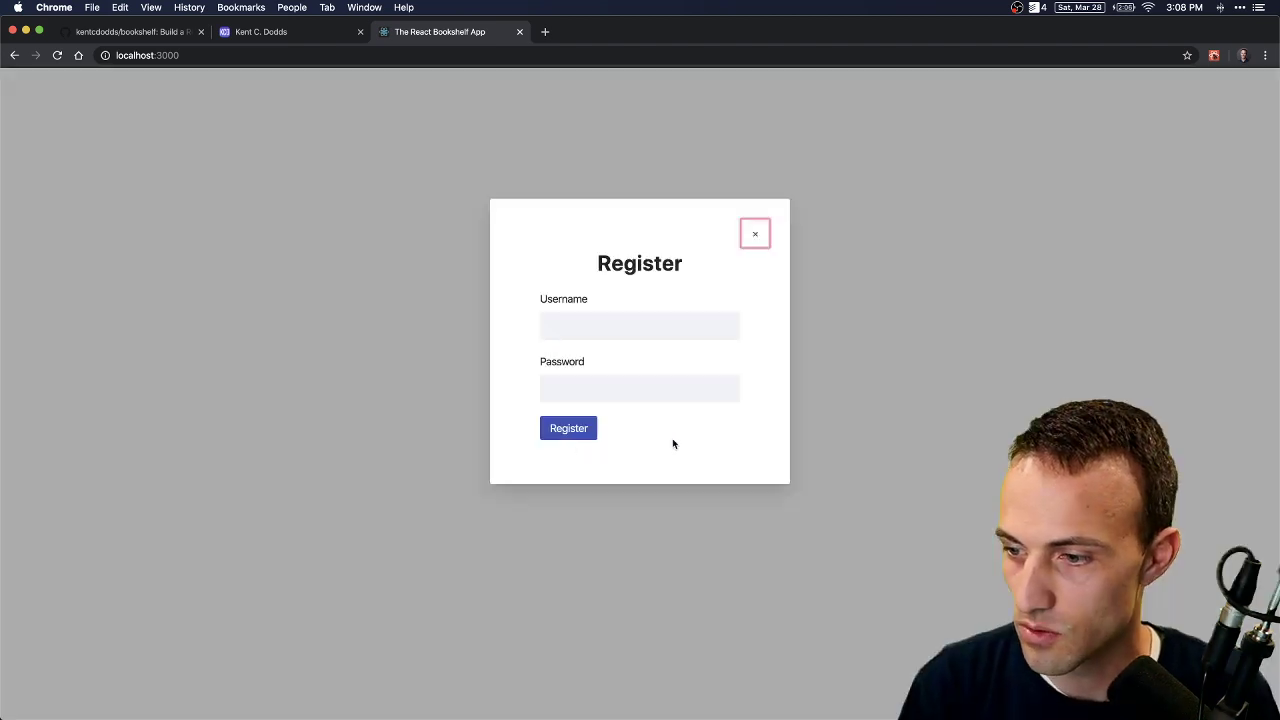
Delete all saved username autofill suggestions from the username field.
{"action": "left_click", "coordinate": [602, 322]}
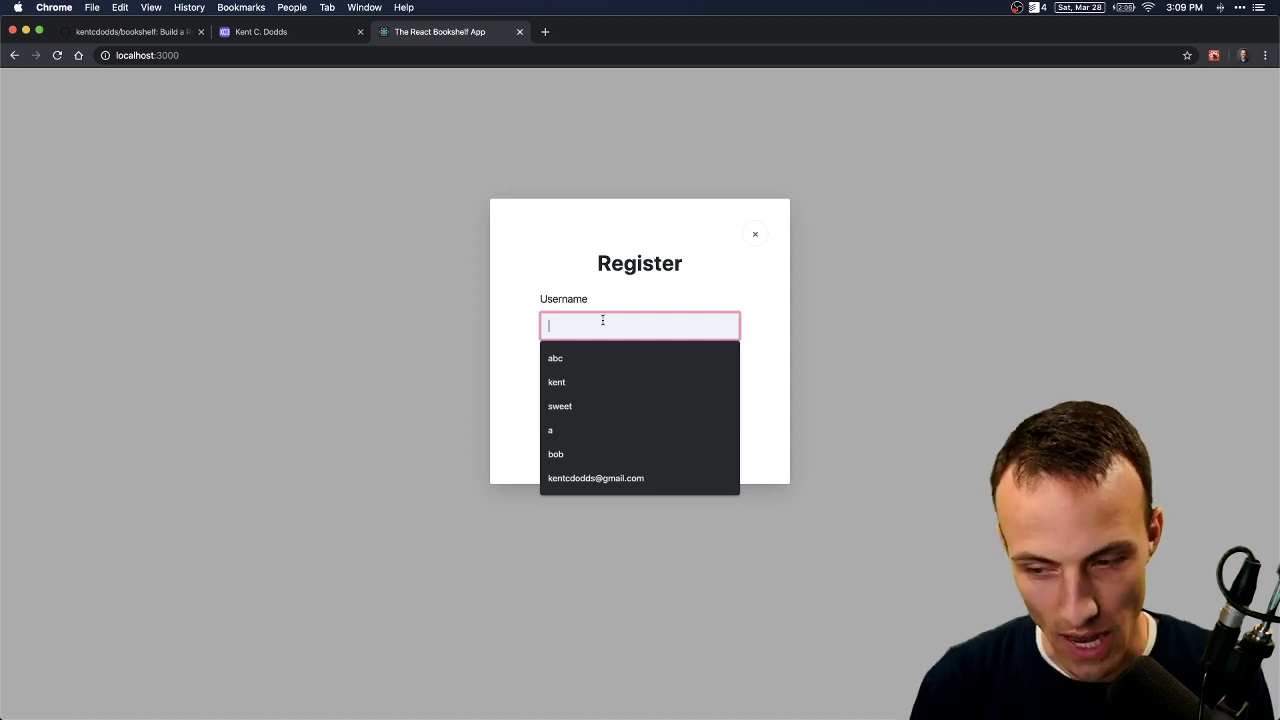
{"action": "key", "text": "Down"}
{"action": "key", "text": "shift+Delete"}
{"action": "key", "text": "Up"}
{"action": "key", "text": "shift+Delete"}
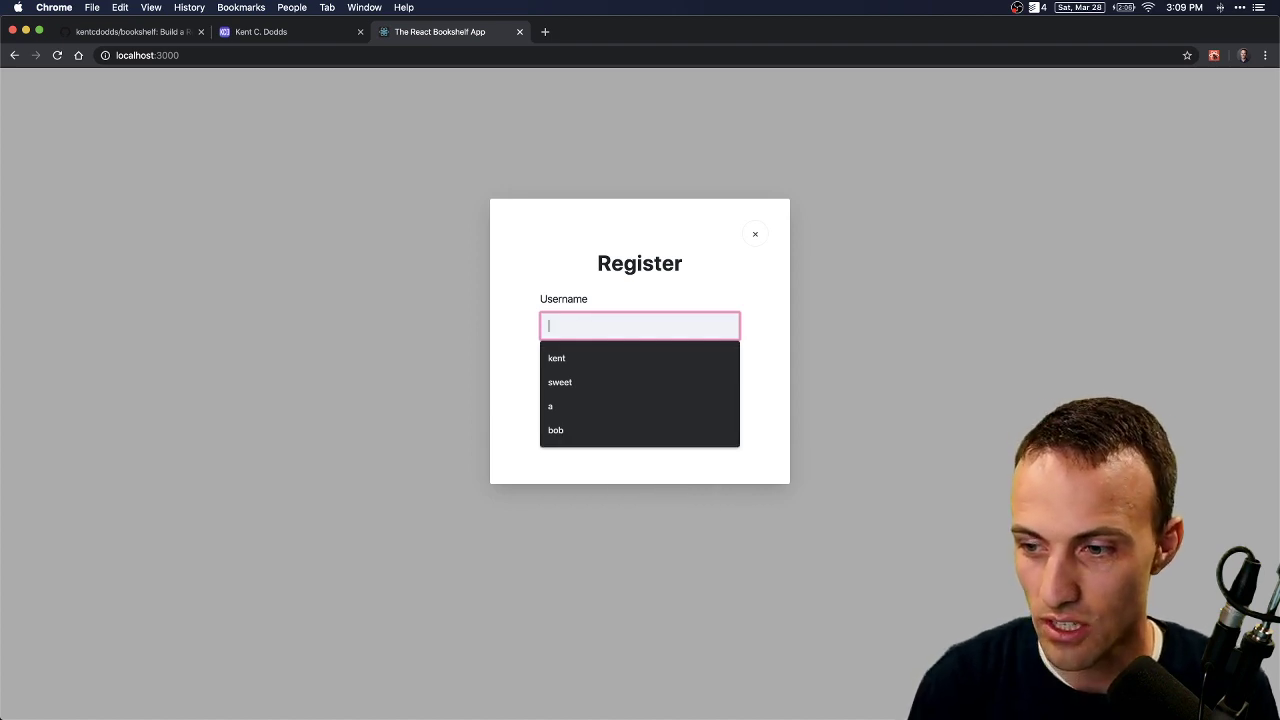
{"action": "key", "text": "Up"}
{"action": "key", "text": "shift+Delete"}
{"action": "key", "text": "Up"}
{"action": "key", "text": "shift+Delete"}
{"action": "key", "text": "Up"}
{"action": "key", "text": "shift+Delete"}
{"action": "key", "text": "Up"}
{"action": "key", "text": "shift+Delete"}
{"action": "key", "text": "Up"}
{"action": "key", "text": "shift+Delete"}
{"action": "key", "text": "Up"}
{"action": "key", "text": "shift+Delete"}
{"action": "key", "text": "Up"}
{"action": "key", "text": "shift+Delete"}
{"action": "key", "text": "Up"}
{"action": "key", "text": "shift+Delete"}
{"action": "key", "text": "Up"}
{"action": "key", "text": "shift+Delete"}
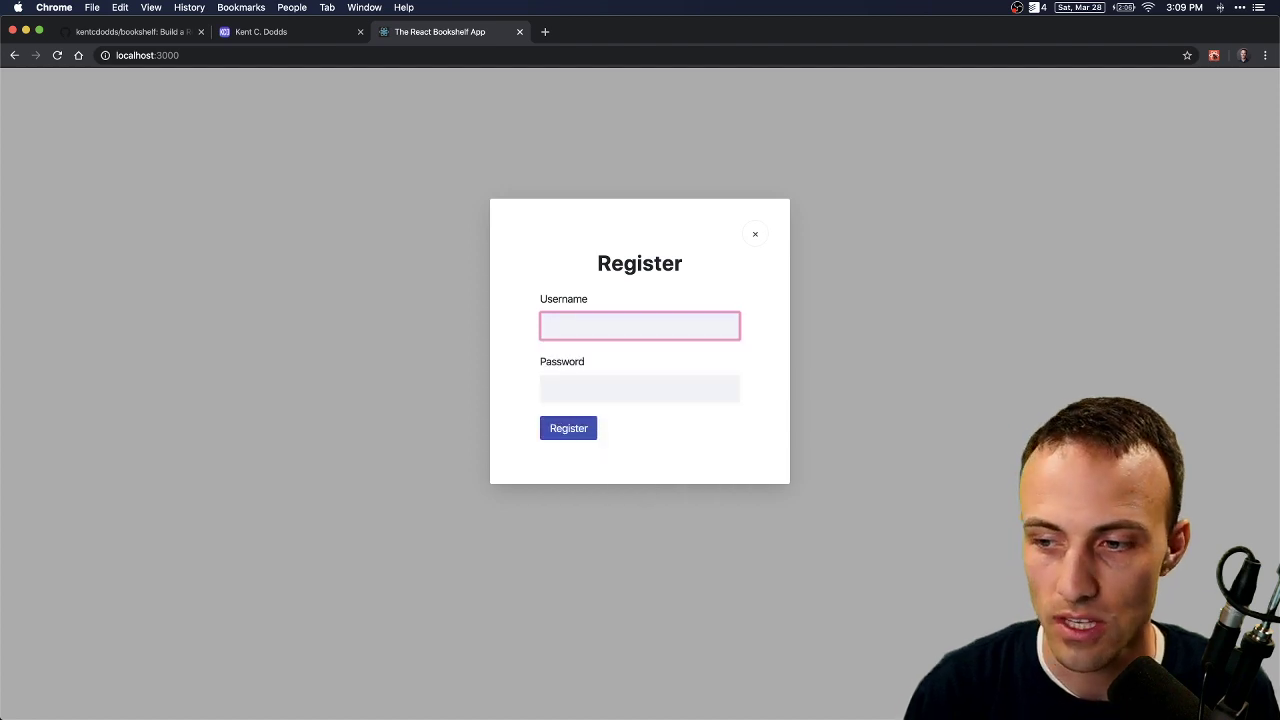
{"action": "key", "text": "Up"}
{"action": "key", "text": "shift+Delete"}
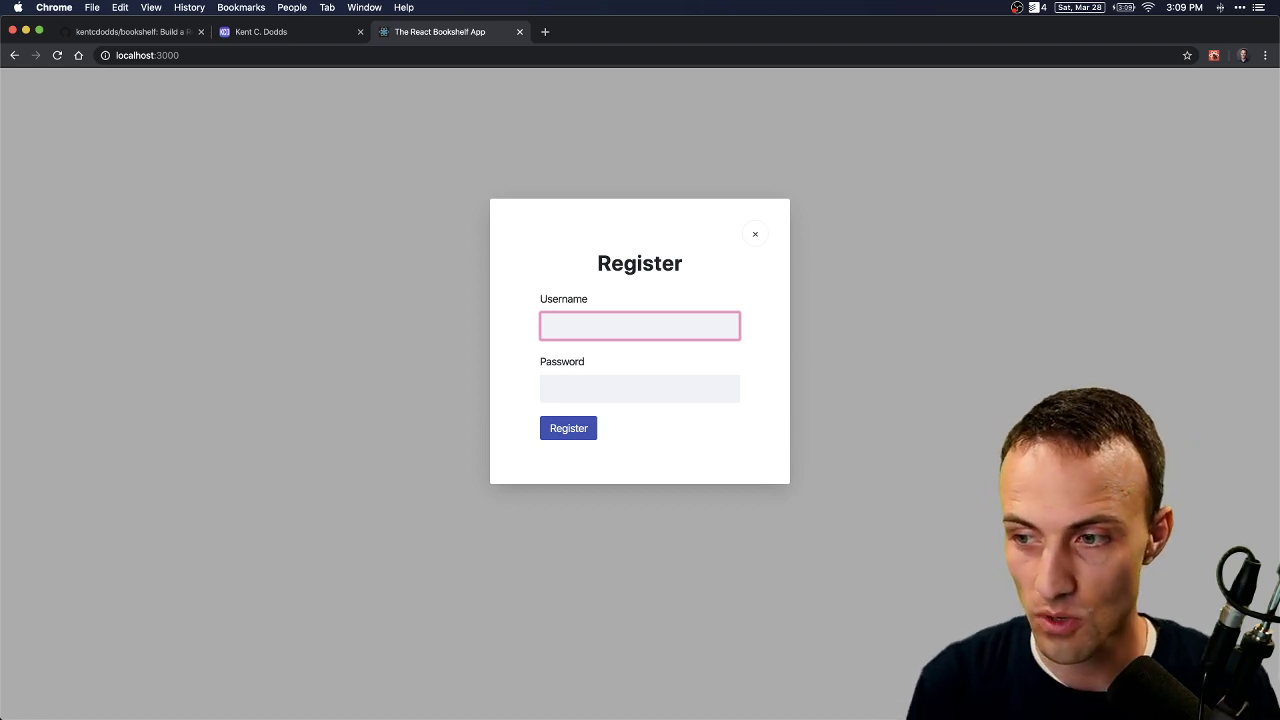
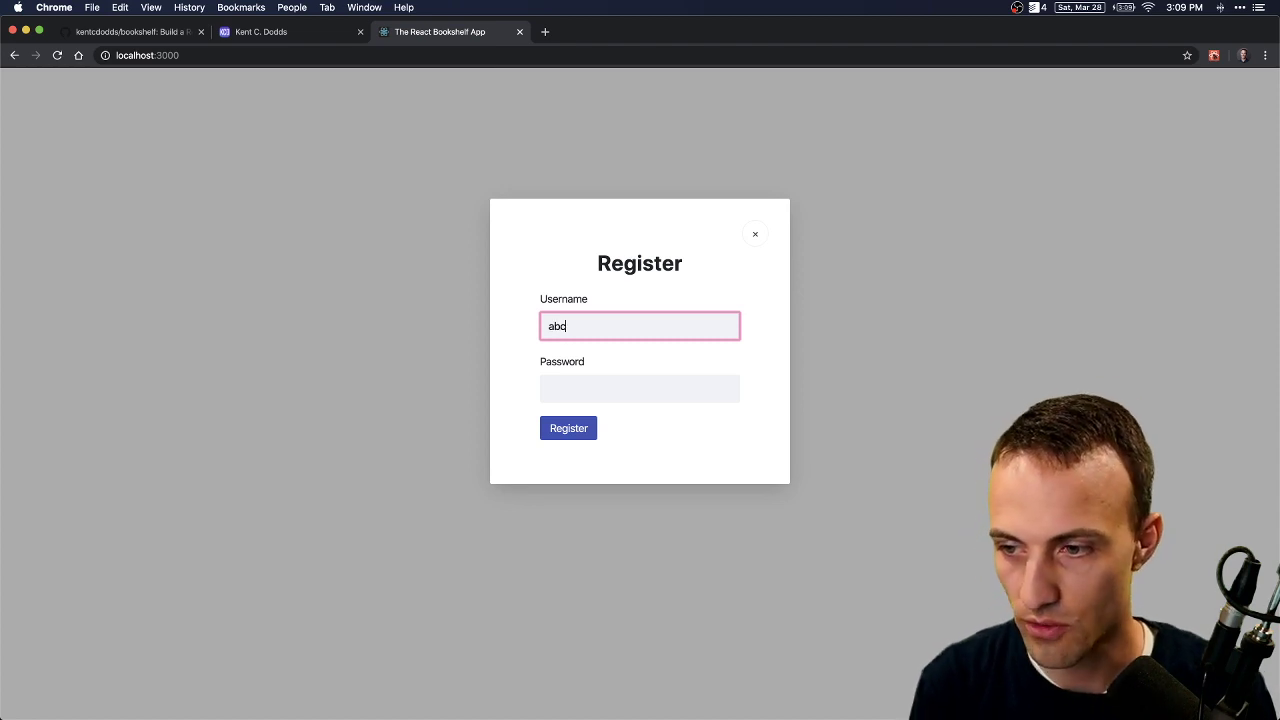
Submit the registration with a username and password, then dismiss the 'Failed to fetch' error.
{"action": "key", "text": "Tab"}
{"action": "key", "text": "Tab"}
{"action": "key", "text": "Return"}
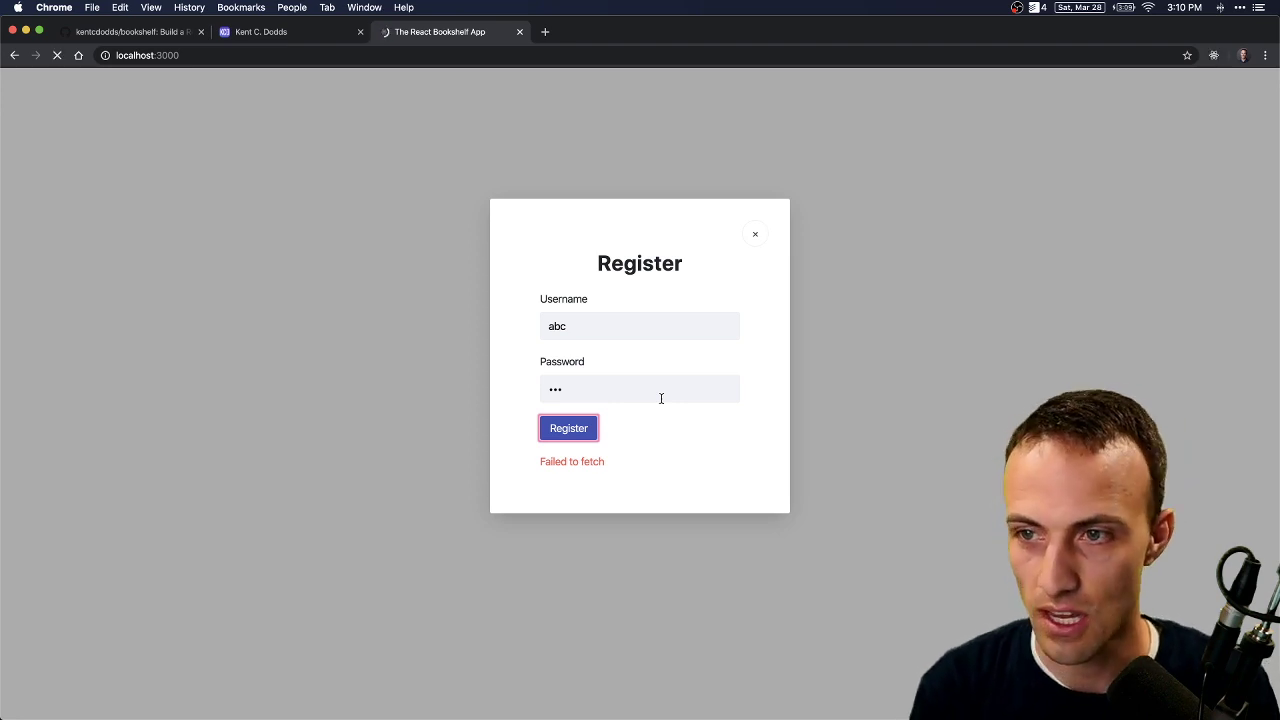
{"action": "key", "text": "Escape"}
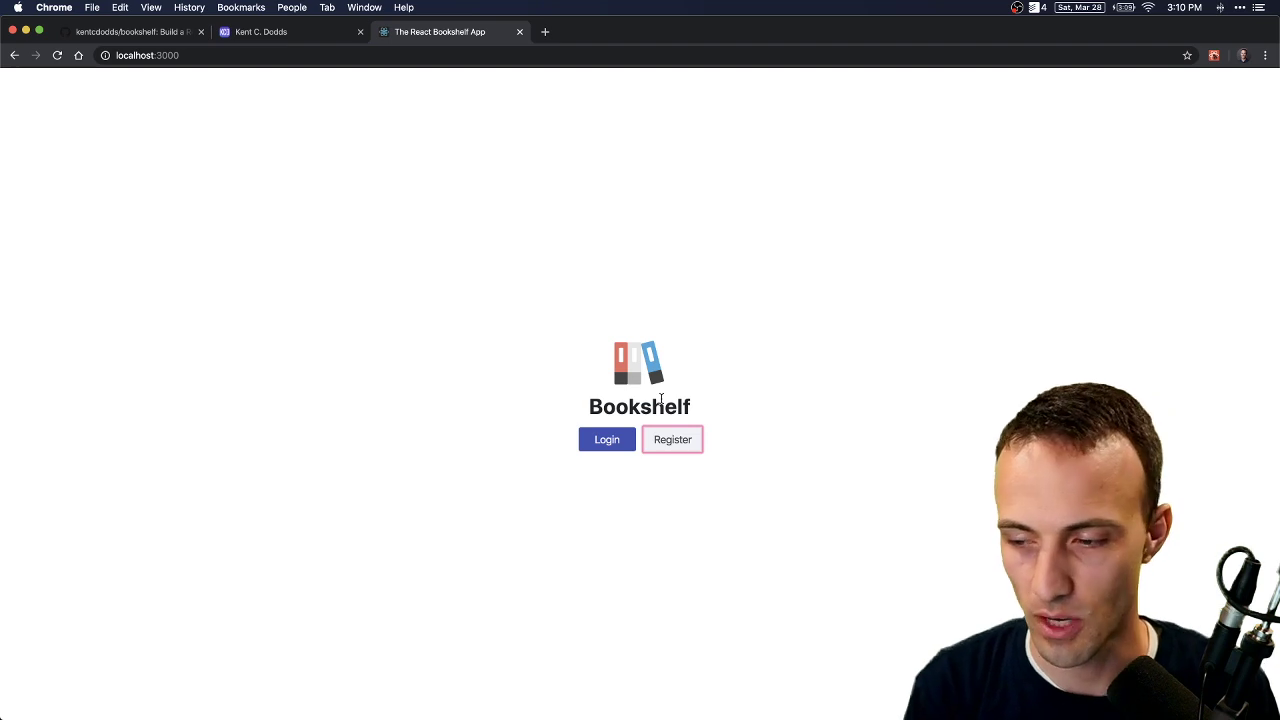
Reopen Register and resubmit the same username and password successfully.
{"action": "key", "text": "Return"}
{"action": "type", "text": "abc"}
{"action": "key", "text": "Tab"}
{"action": "type", "text": "abc"}
{"action": "key", "text": "Return"}
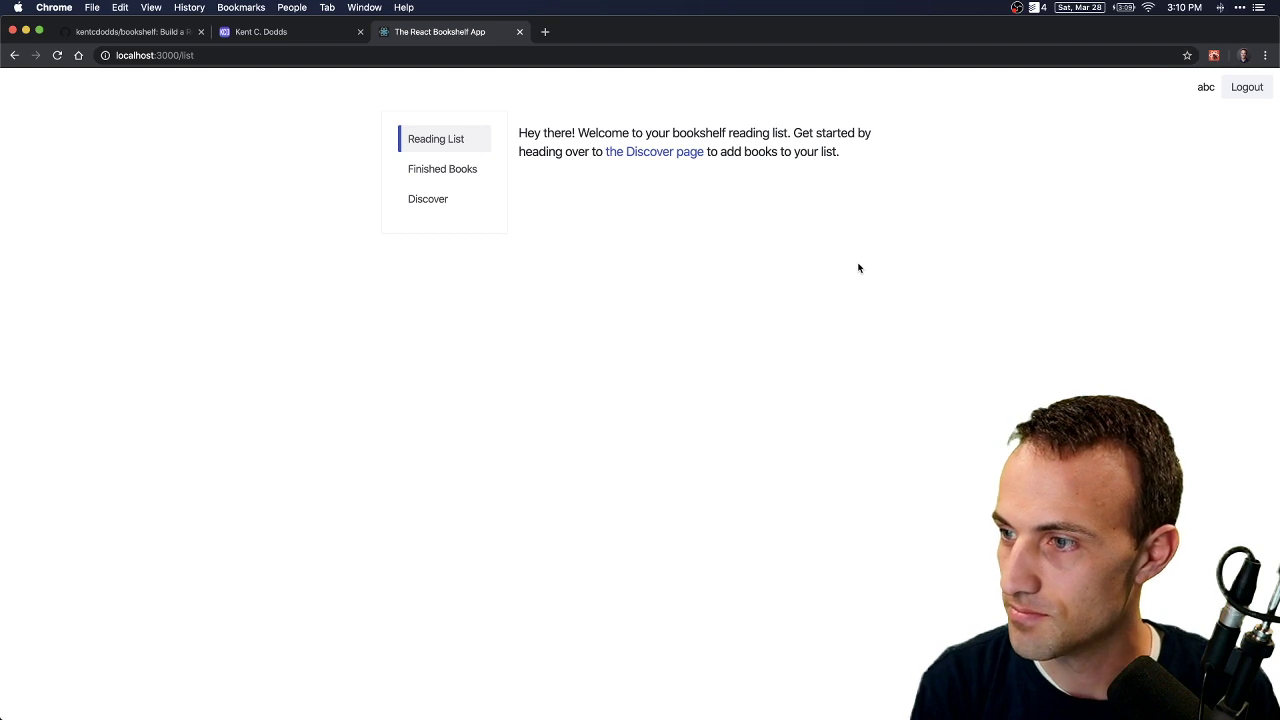
Browse the app's lists, open the Voice of War book page, and show the Bookshelf DevTools panel.
{"action": "left_click", "coordinate": [458, 172]}
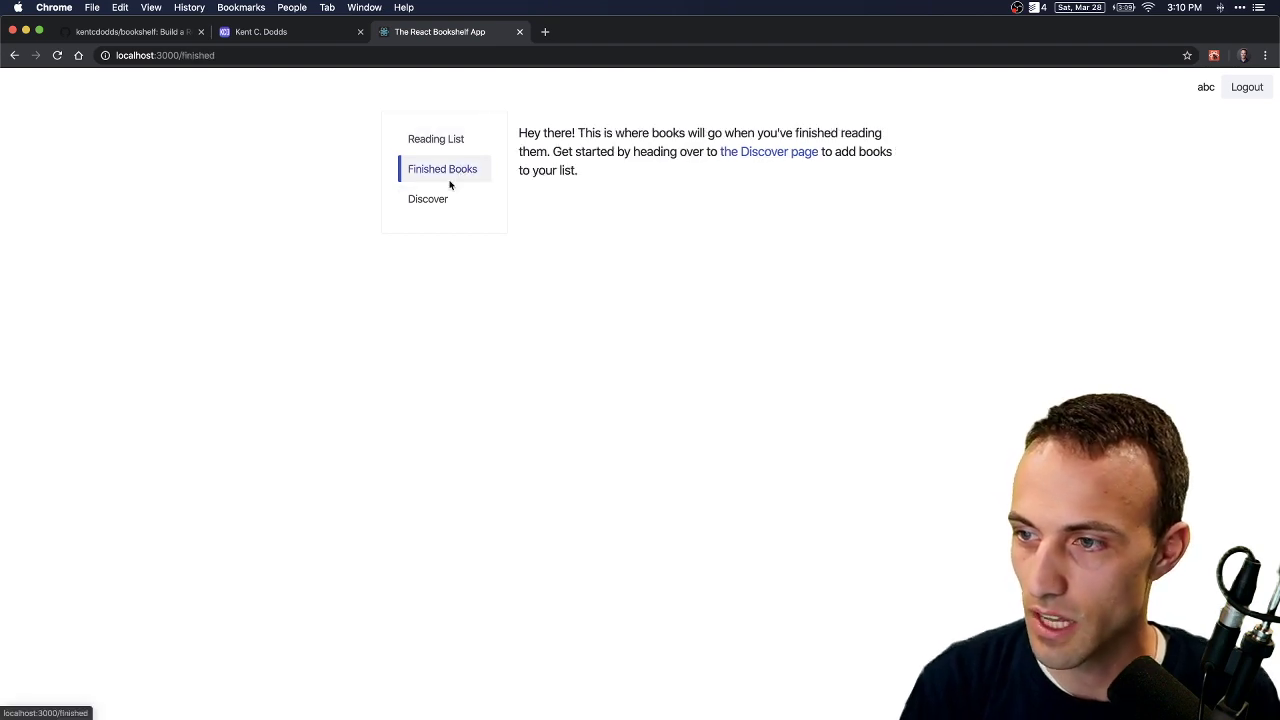
{"action": "left_click", "coordinate": [442, 204]}
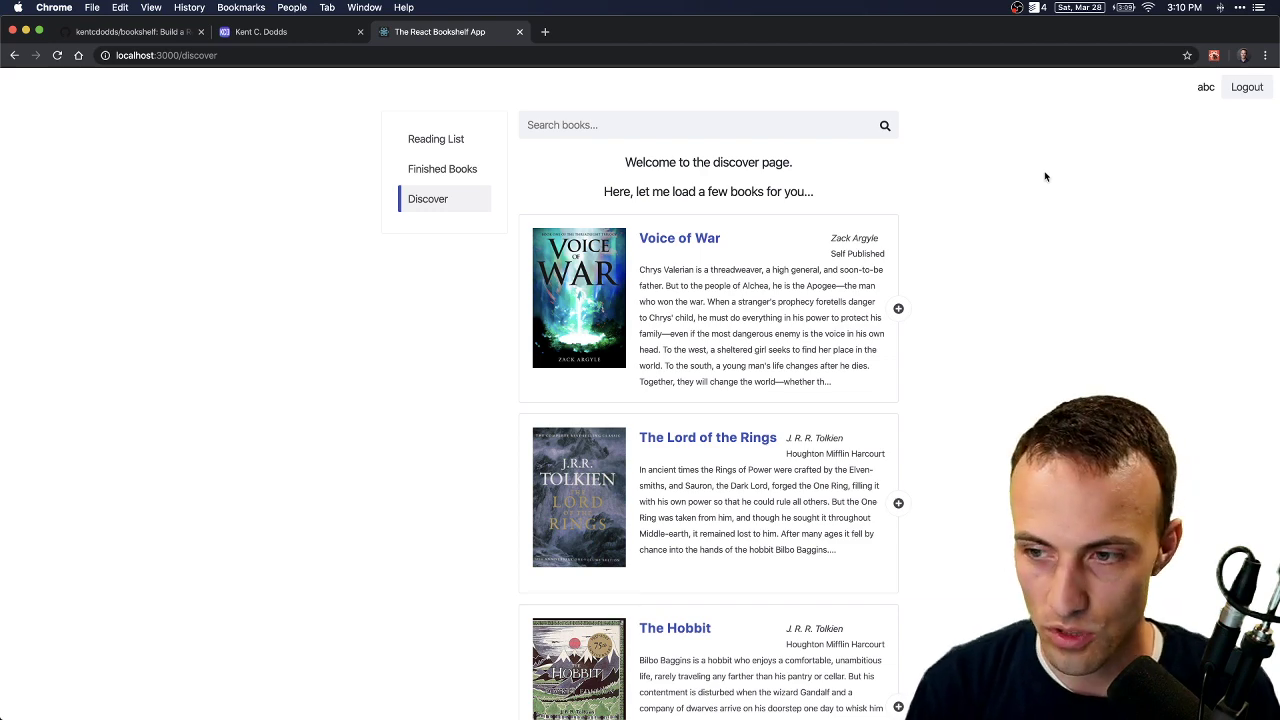
{"action": "left_click", "coordinate": [430, 145]}
{"action": "left_click", "coordinate": [443, 166]}
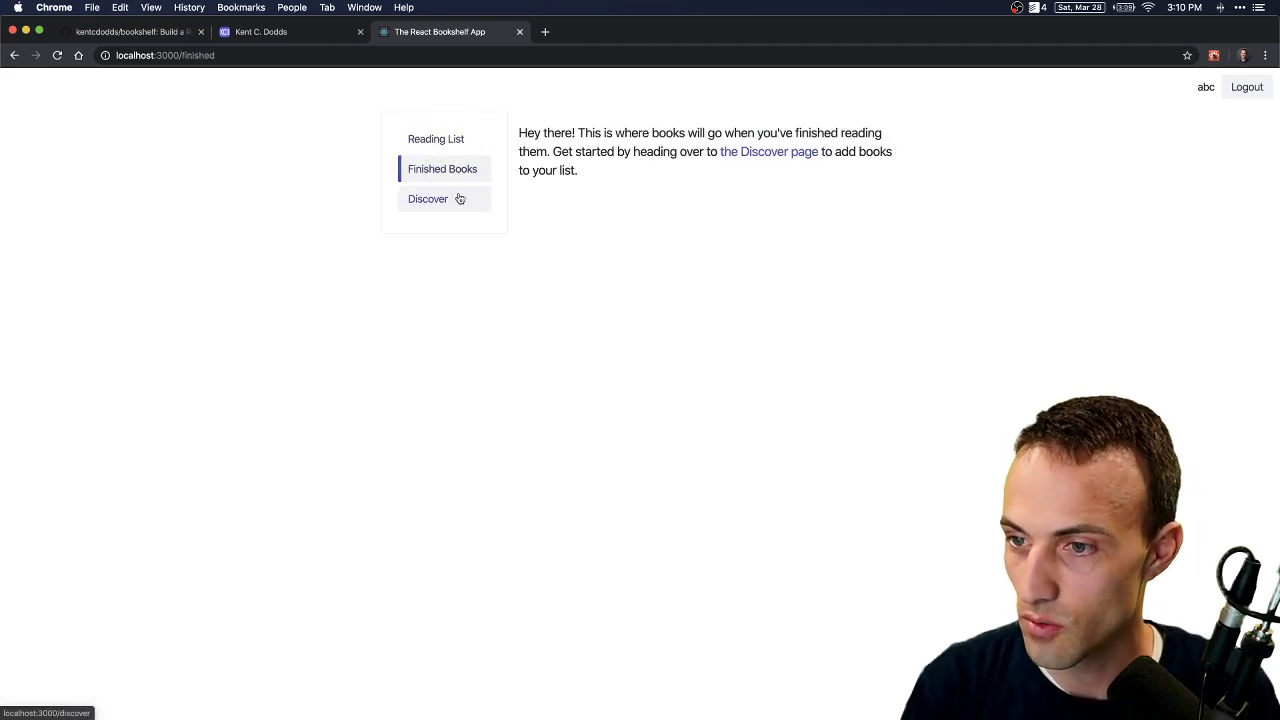
{"action": "left_click", "coordinate": [463, 199]}
{"action": "left_click", "coordinate": [716, 283]}
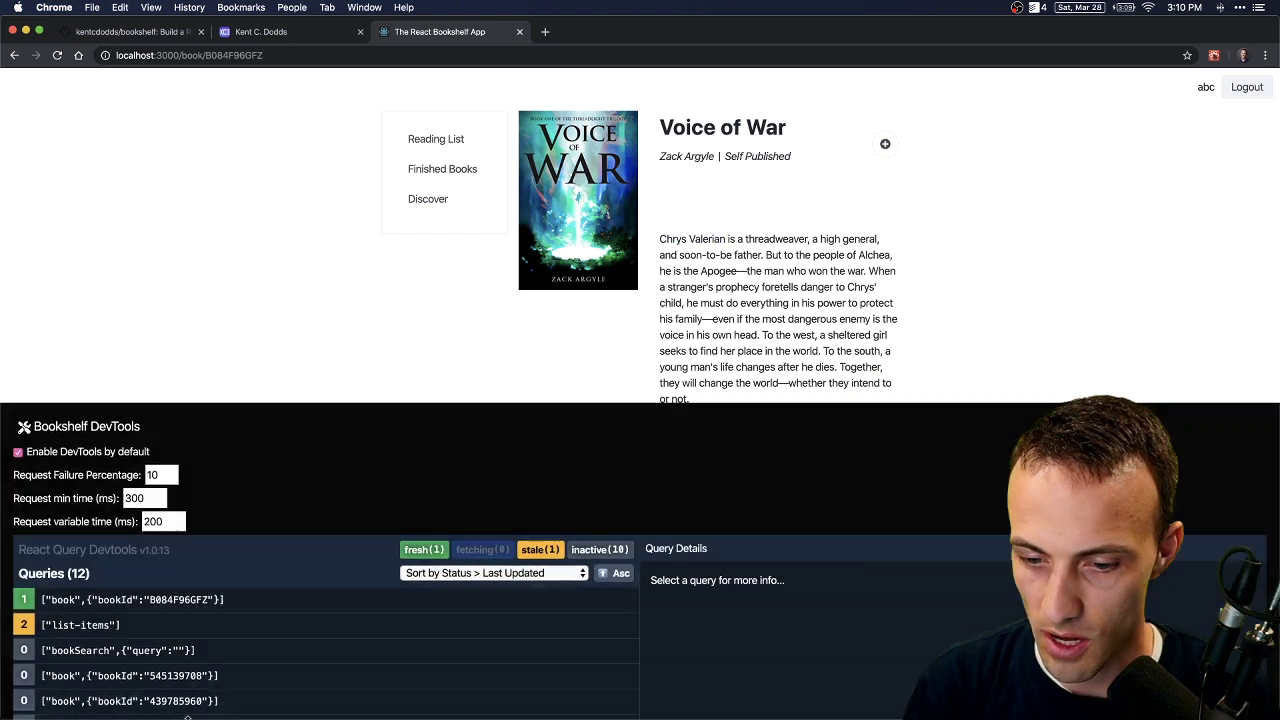
{"action": "left_click", "coordinate": [192, 698]}
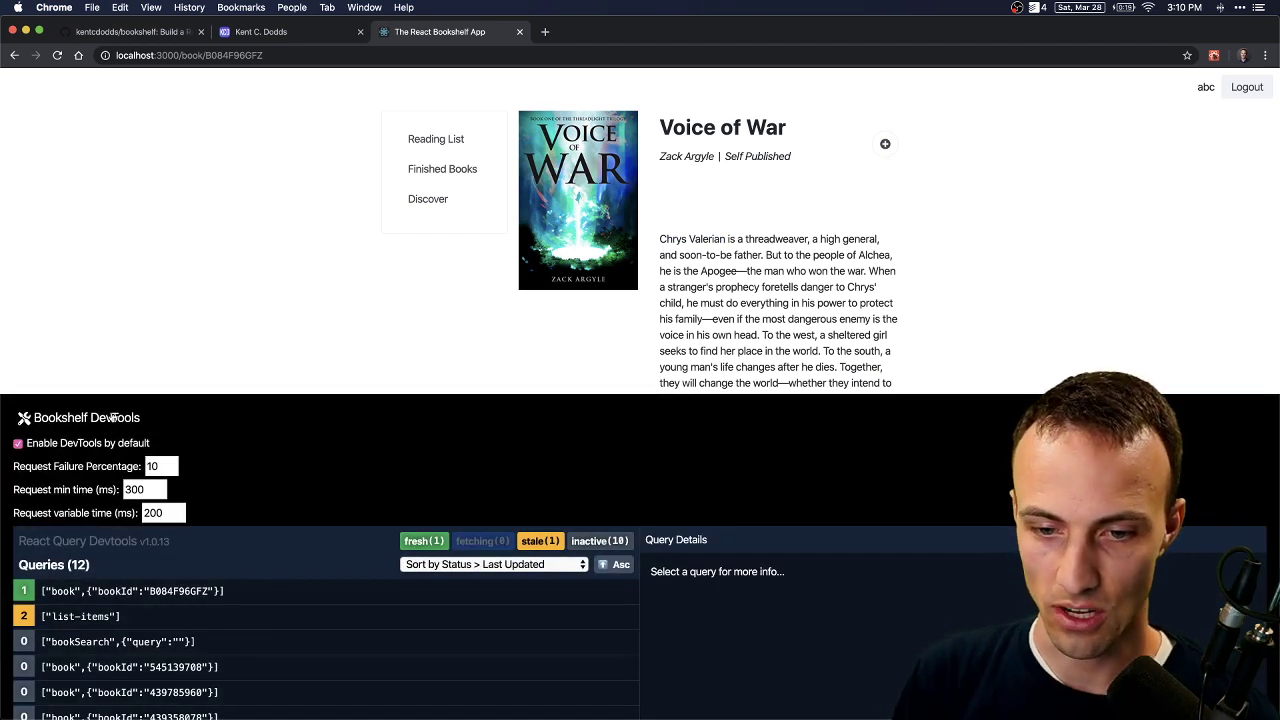
Reopen the Bookshelf DevTools panel and raise Request Failure Percentage from 10 to 100.
{"action": "left_click", "coordinate": [128, 418]}
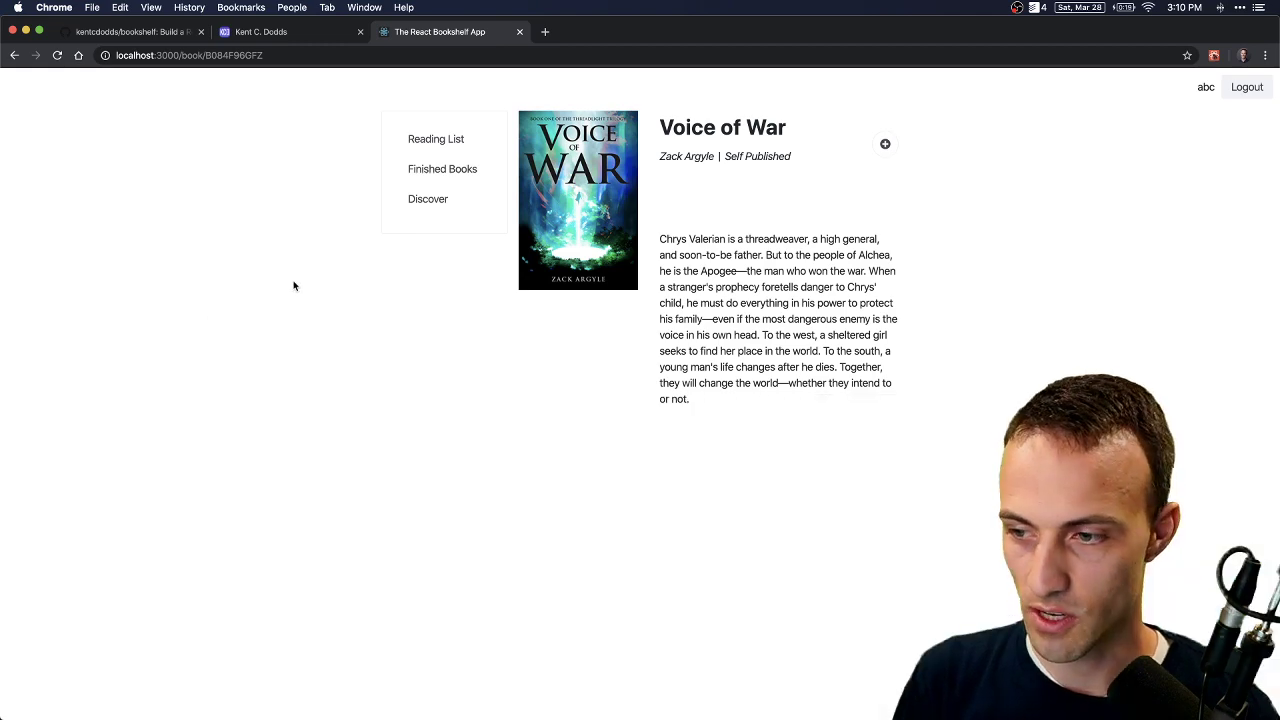
{"action": "left_click", "coordinate": [150, 700]}
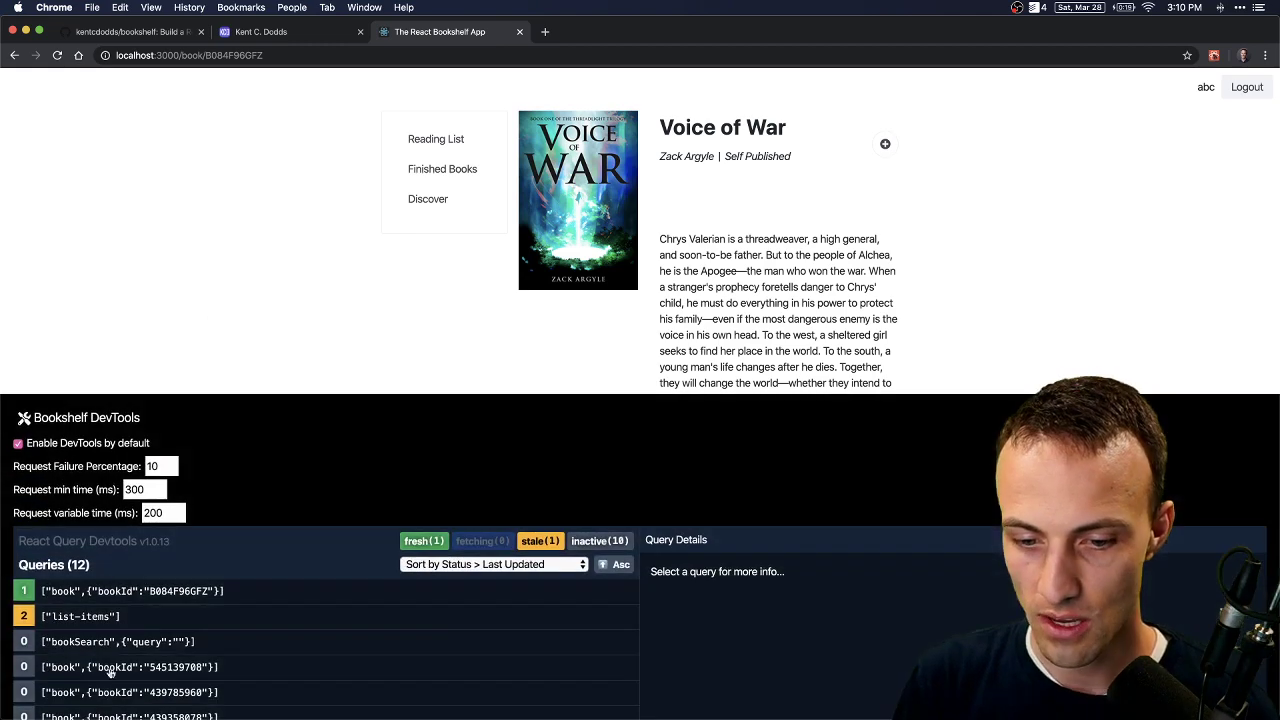
{"action": "left_click", "coordinate": [67, 424]}
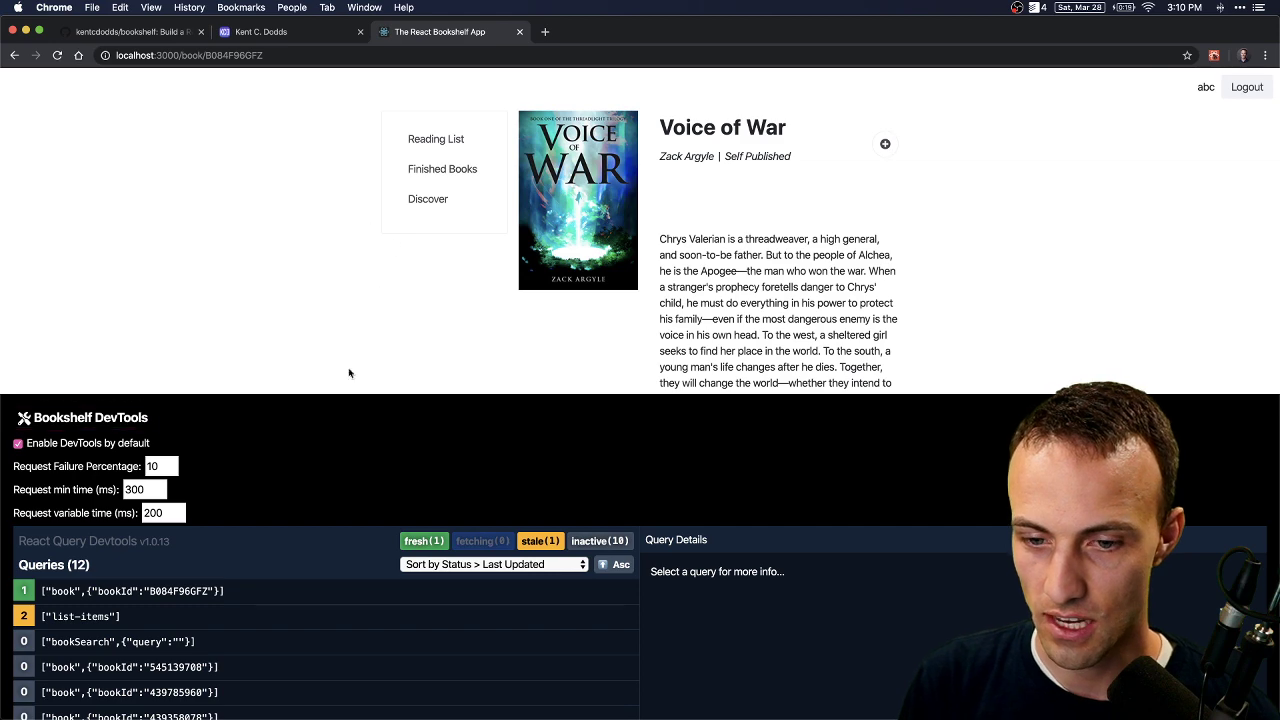
{"action": "scroll", "coordinate": [311, 306], "scroll_direction": "down", "scroll_amount": 2}
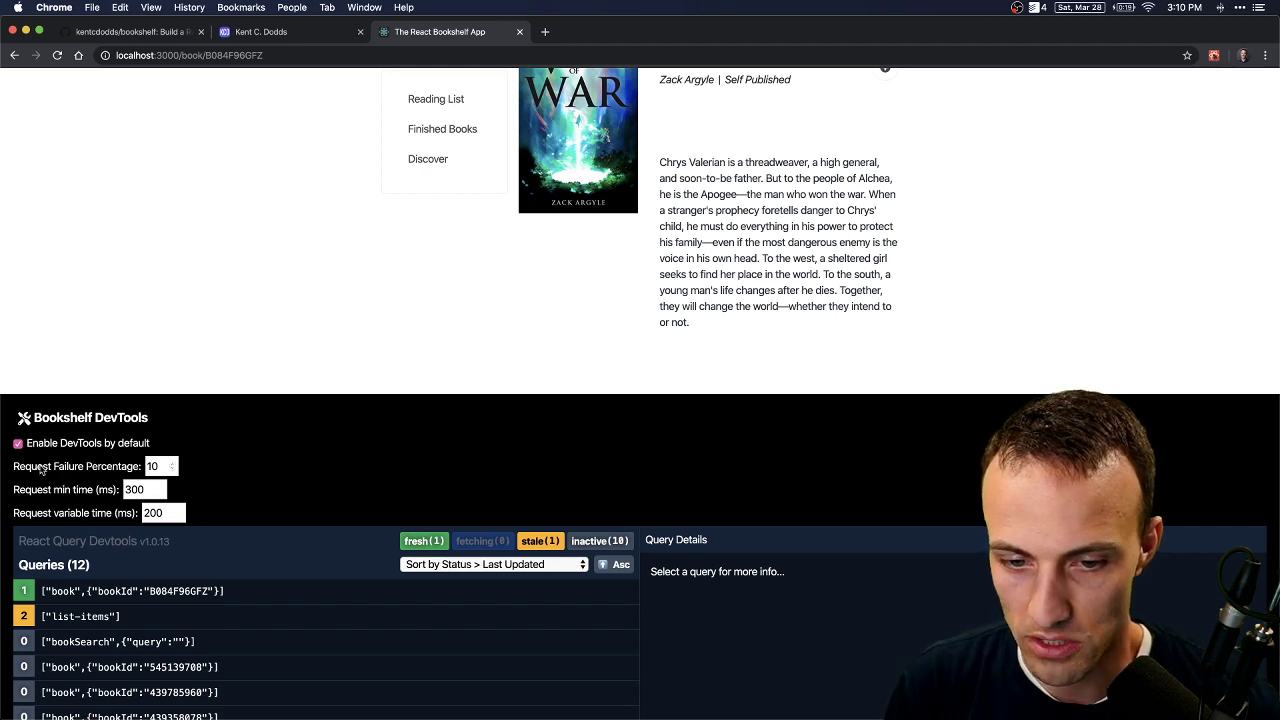
{"action": "left_click", "coordinate": [160, 465]}
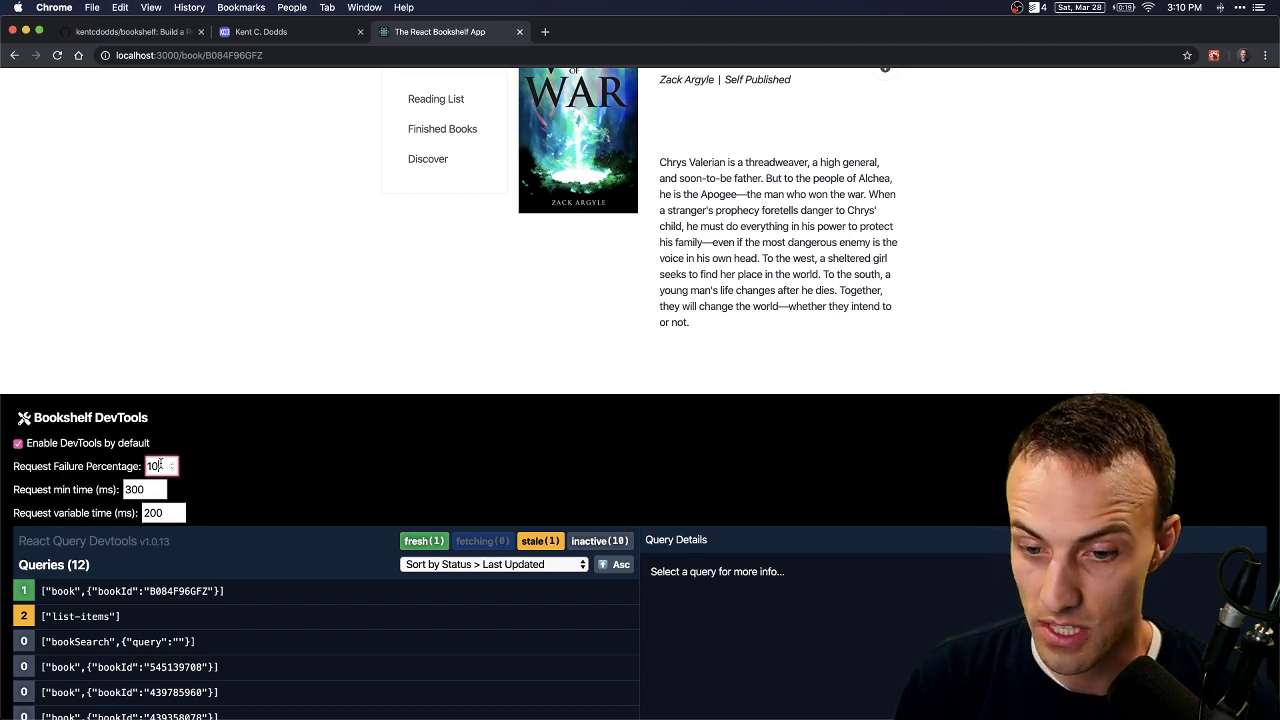
{"action": "key", "text": "BackSpace"}
{"action": "key", "text": "BackSpace"}
{"action": "type", "text": "50"}
{"action": "key", "text": "BackSpace"}
{"action": "key", "text": "BackSpace"}
{"action": "type", "text": "100"}
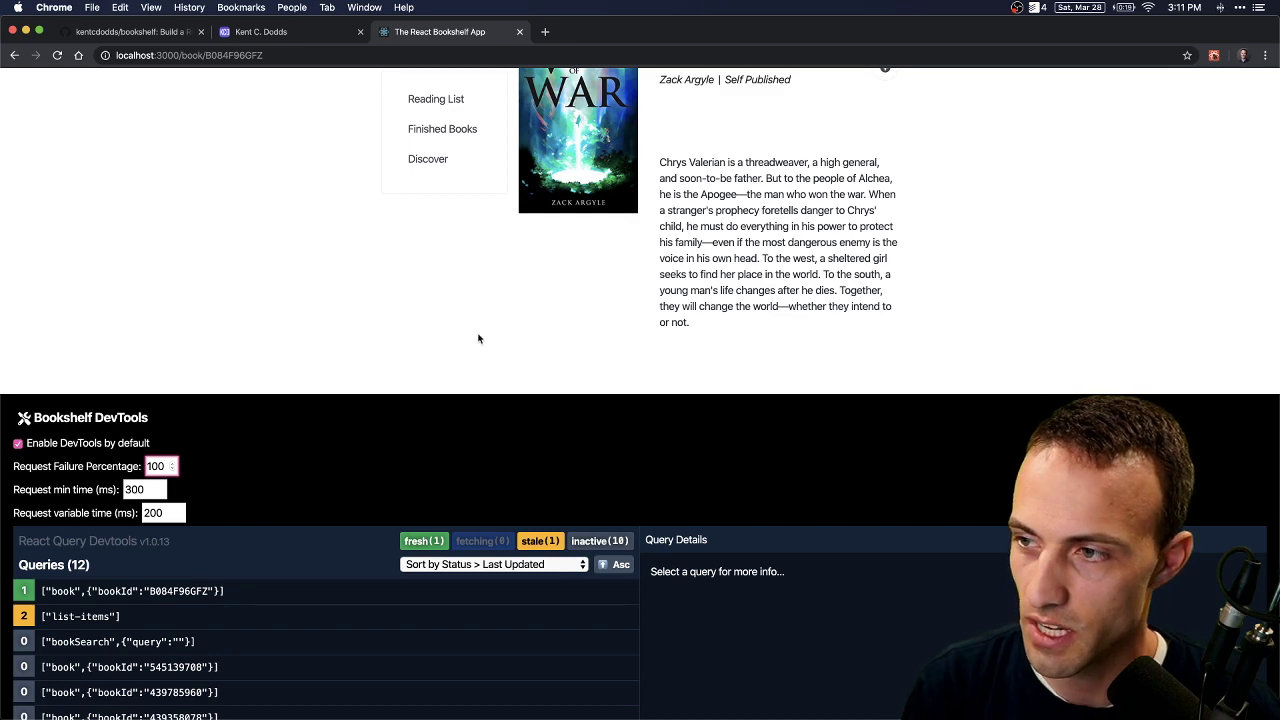
{"action": "scroll", "coordinate": [478, 338], "scroll_direction": "up", "scroll_amount": 2}
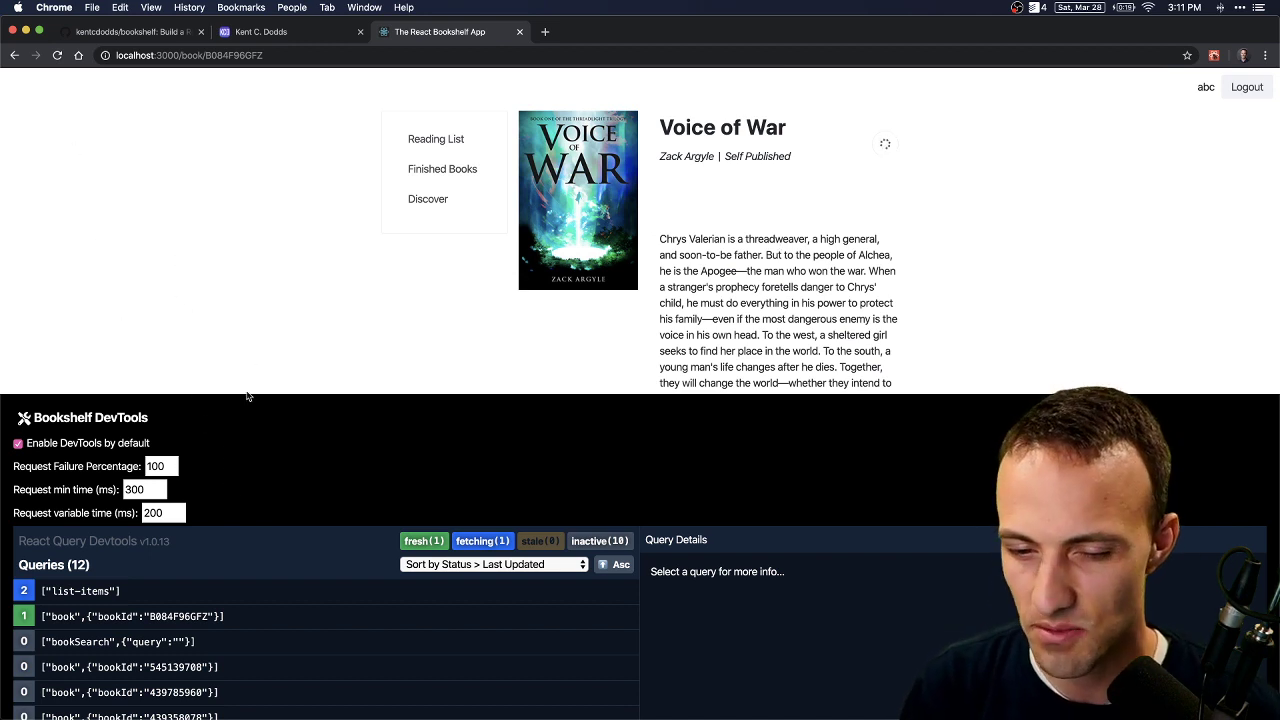
Open Discover and reload so the app fails with the 'Uh oh... There's a problem' error.
{"action": "left_click", "coordinate": [438, 200]}
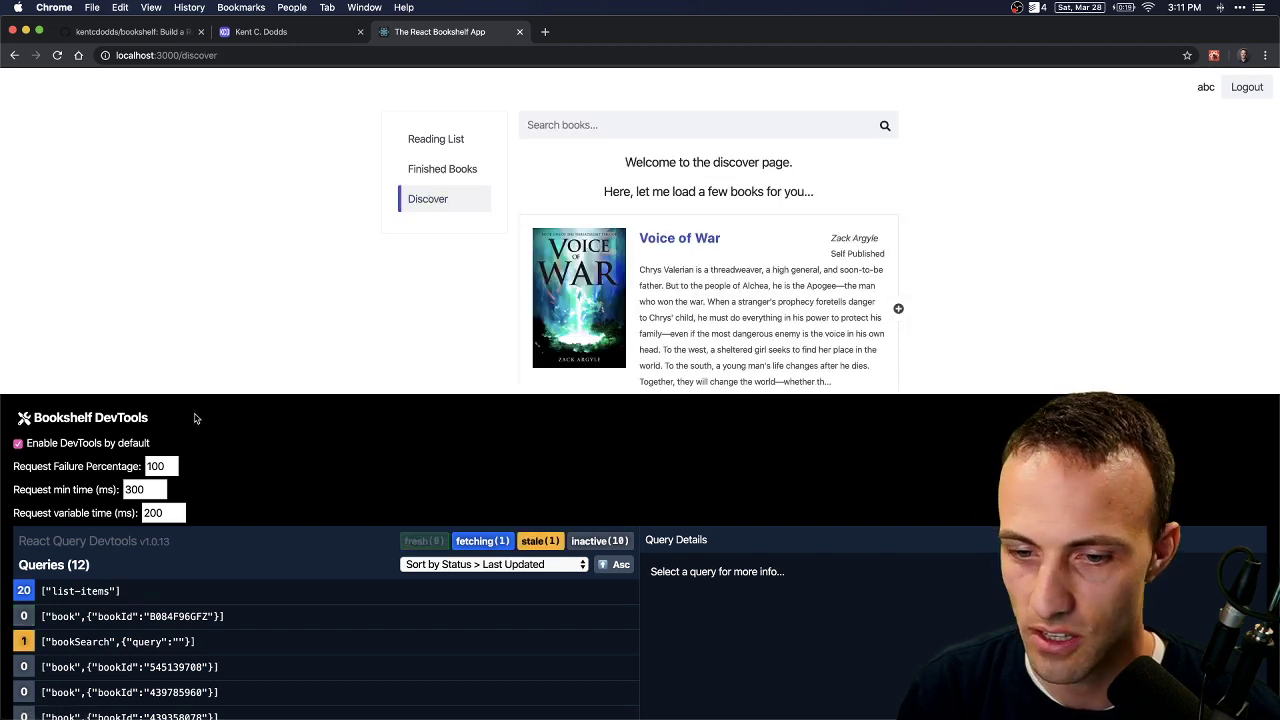
{"action": "left_click", "coordinate": [780, 118]}
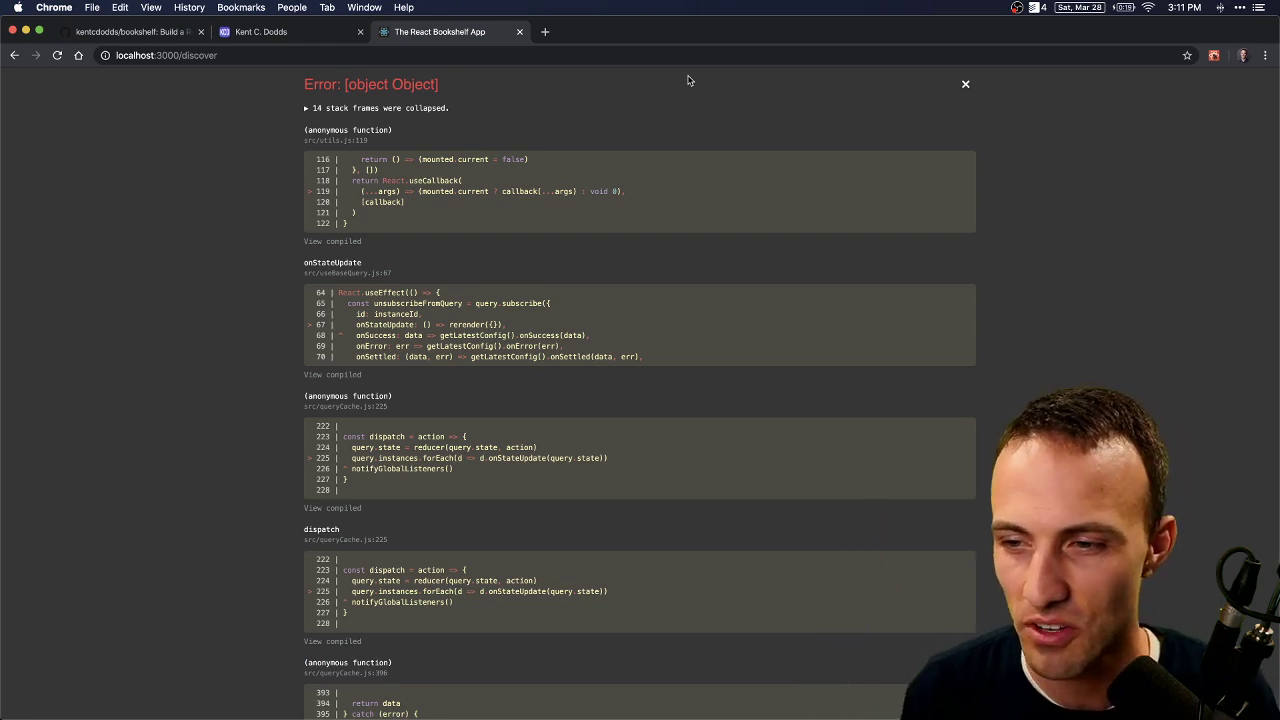
{"action": "key", "text": "super+r"}
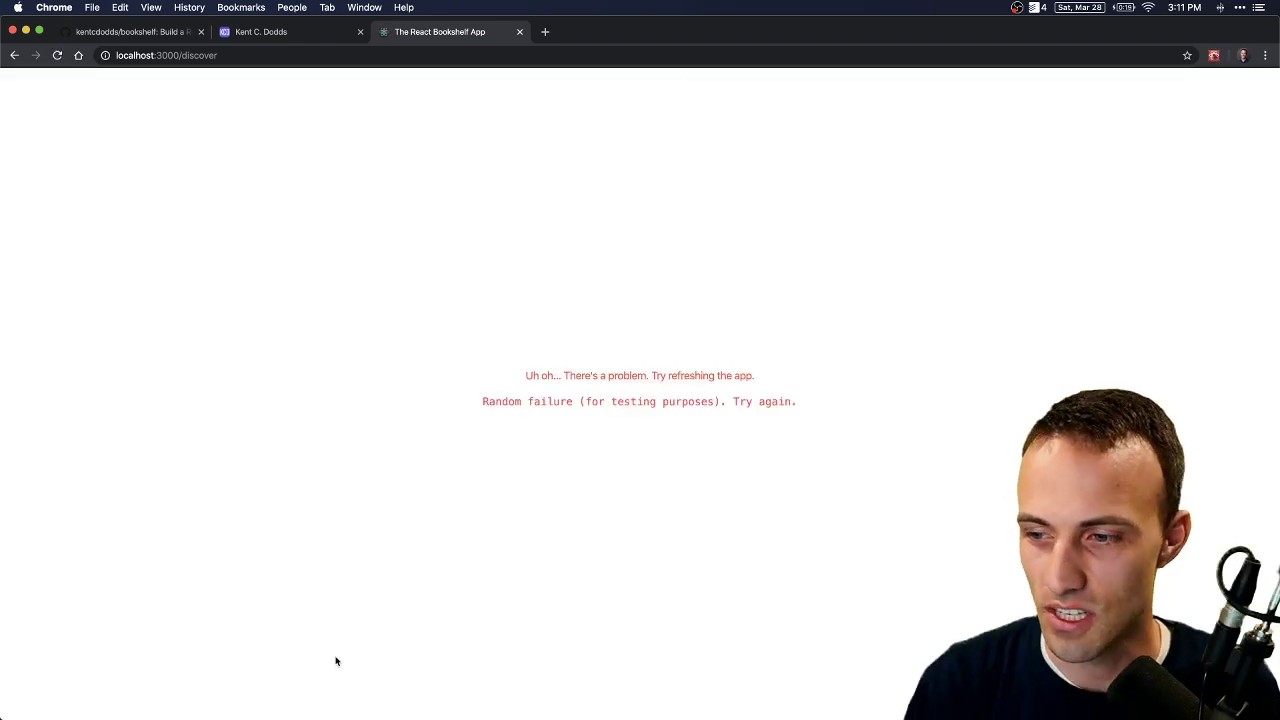
{"action": "mouse_move", "coordinate": [237, 670]}
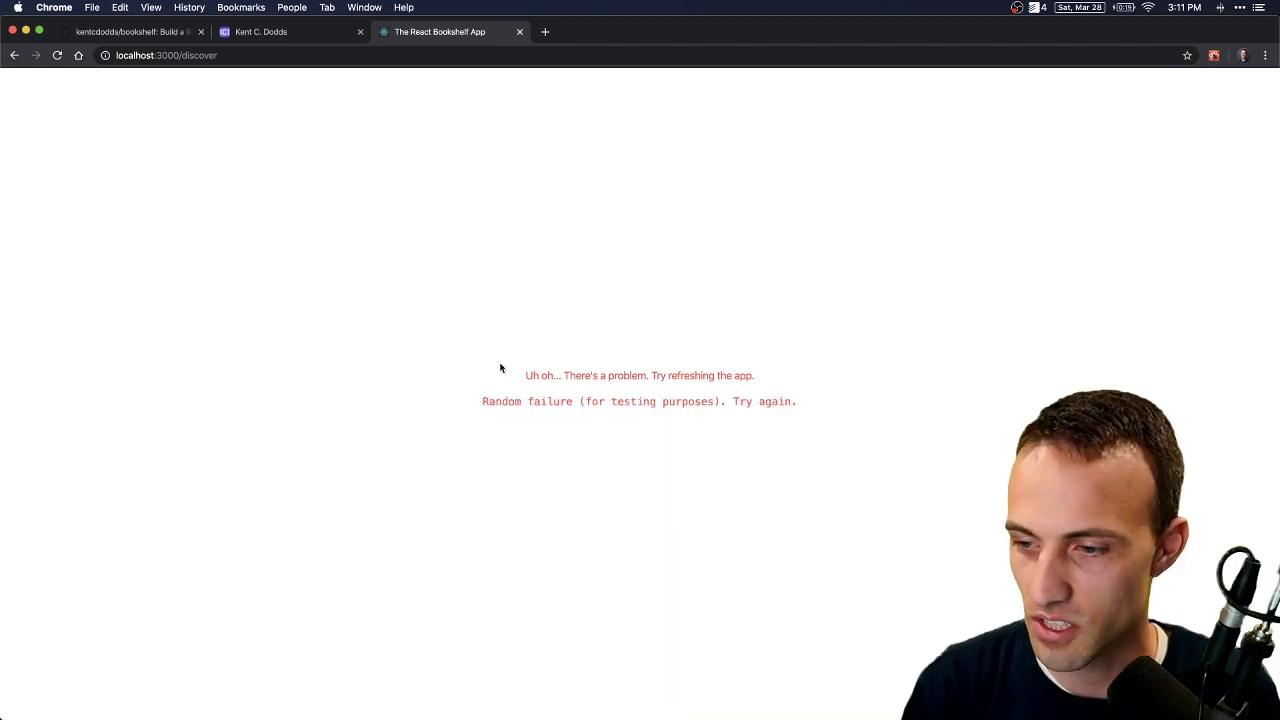
{"action": "left_click_drag", "start_coordinate": [483, 401], "coordinate": [658, 401]}
{"action": "left_click", "coordinate": [574, 480]}
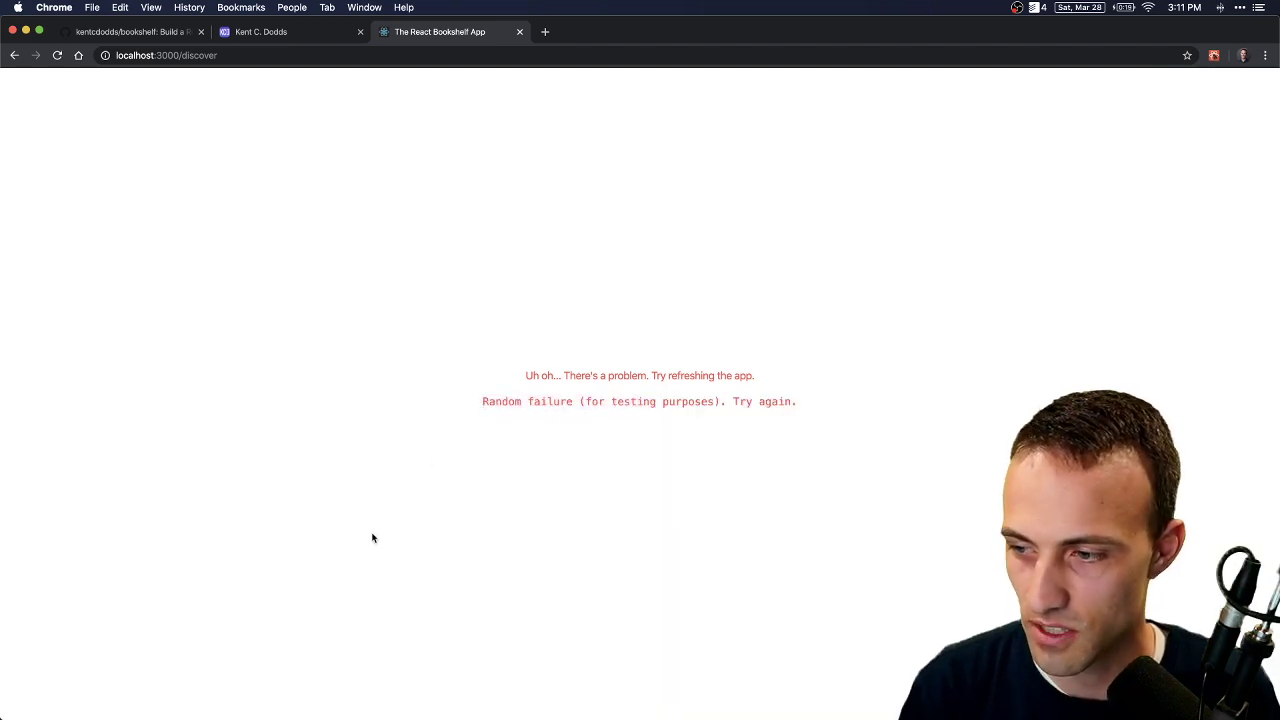
{"action": "mouse_move", "coordinate": [239, 696]}
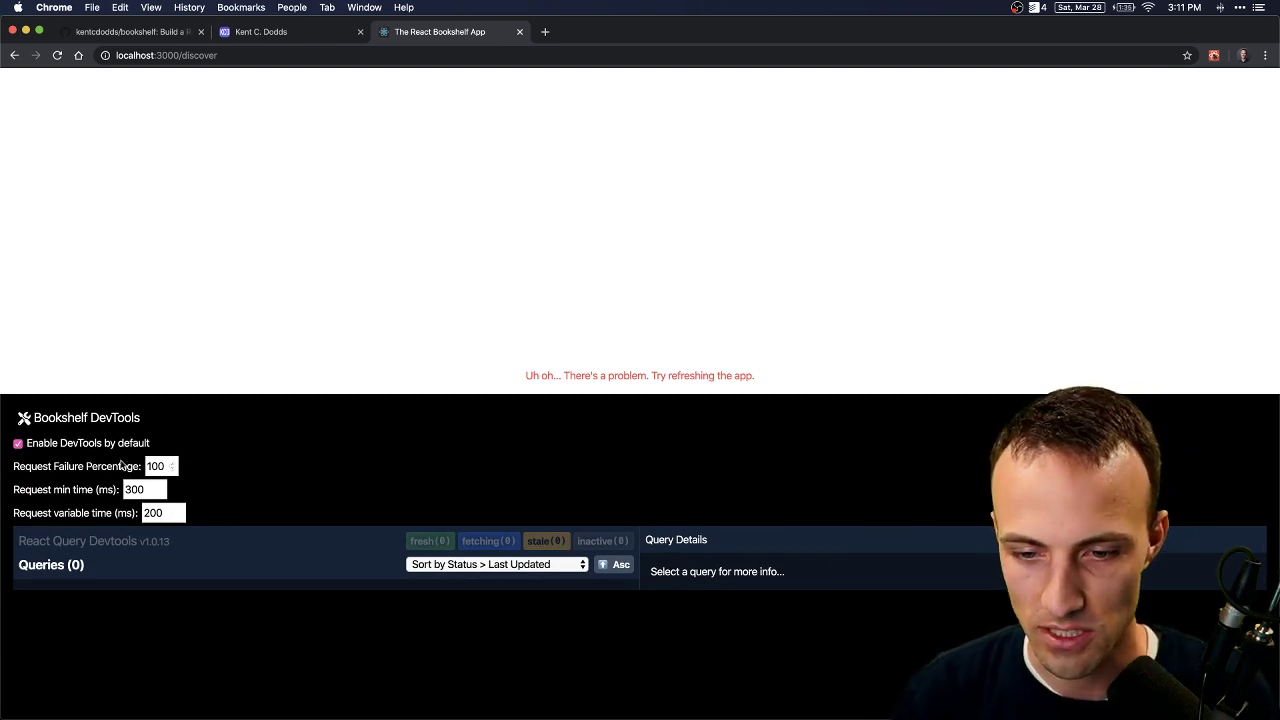
Set the request failure percentage to 0 and the request min time to 5500.
{"action": "left_click", "coordinate": [155, 466]}
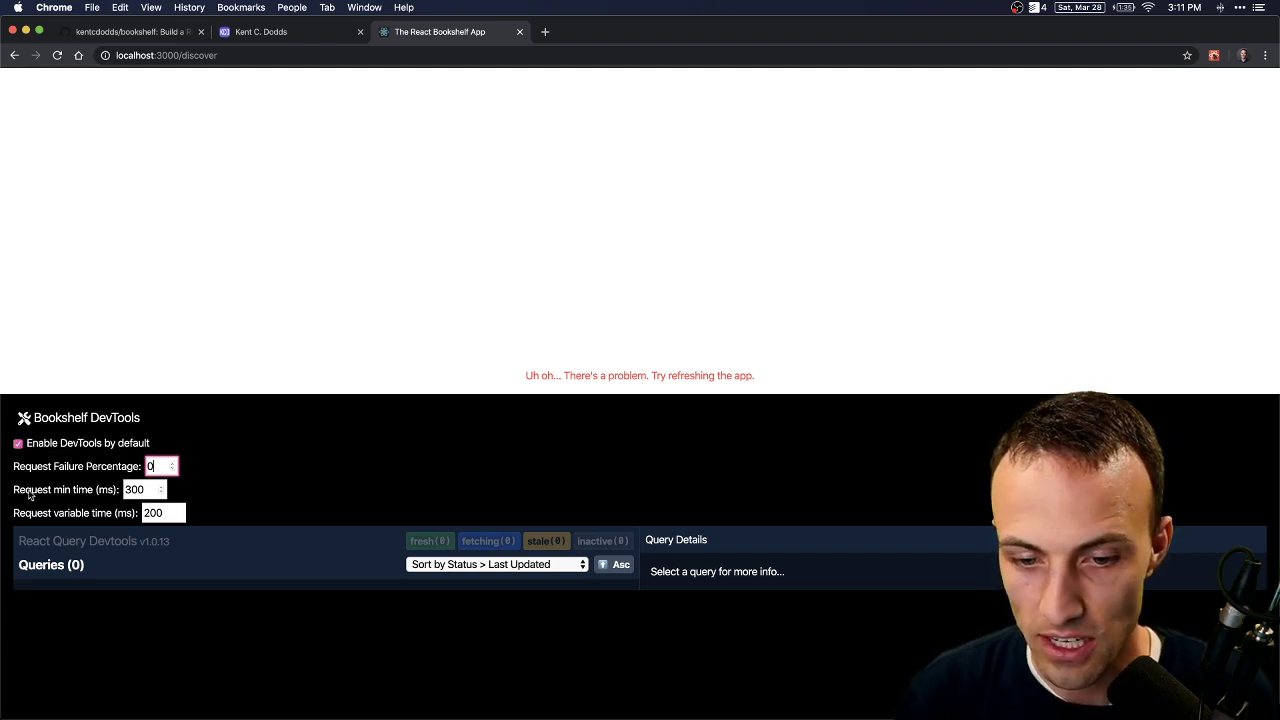
{"action": "left_click", "coordinate": [138, 488]}
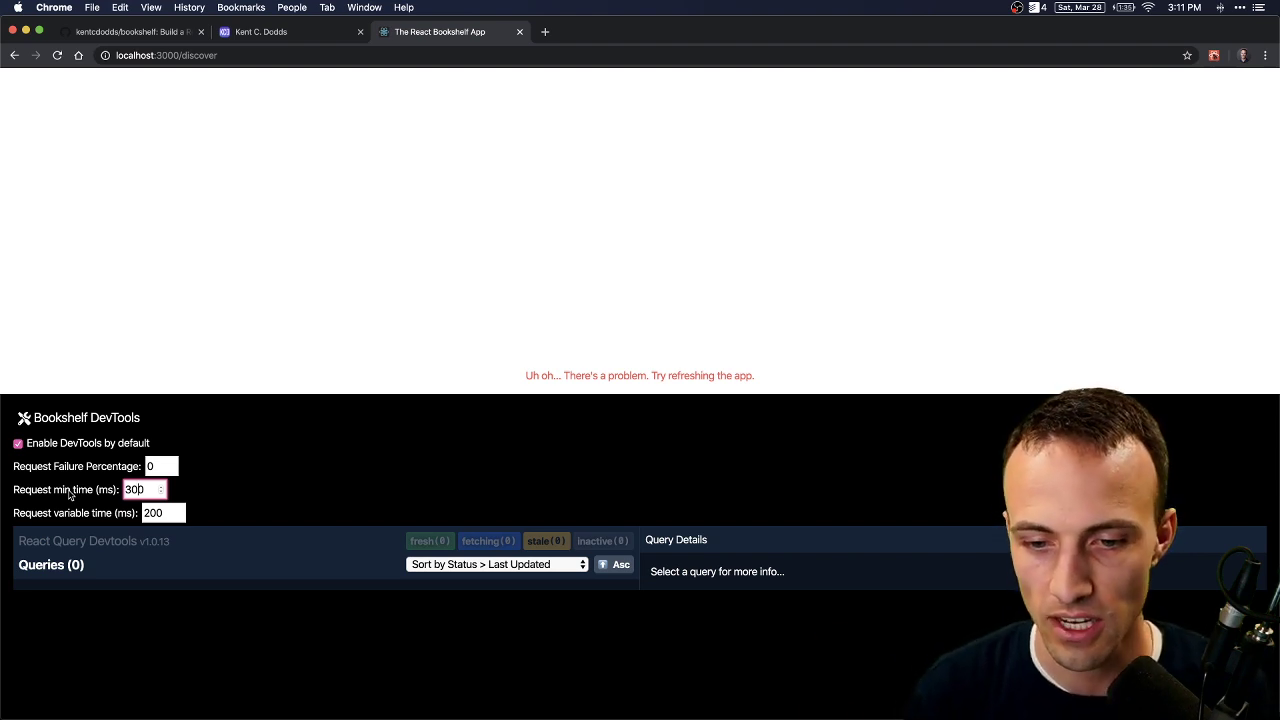
{"action": "key", "text": "BackSpace"}
{"action": "key", "text": "BackSpace"}
{"action": "key", "text": "BackSpace"}
{"action": "type", "text": "5500"}
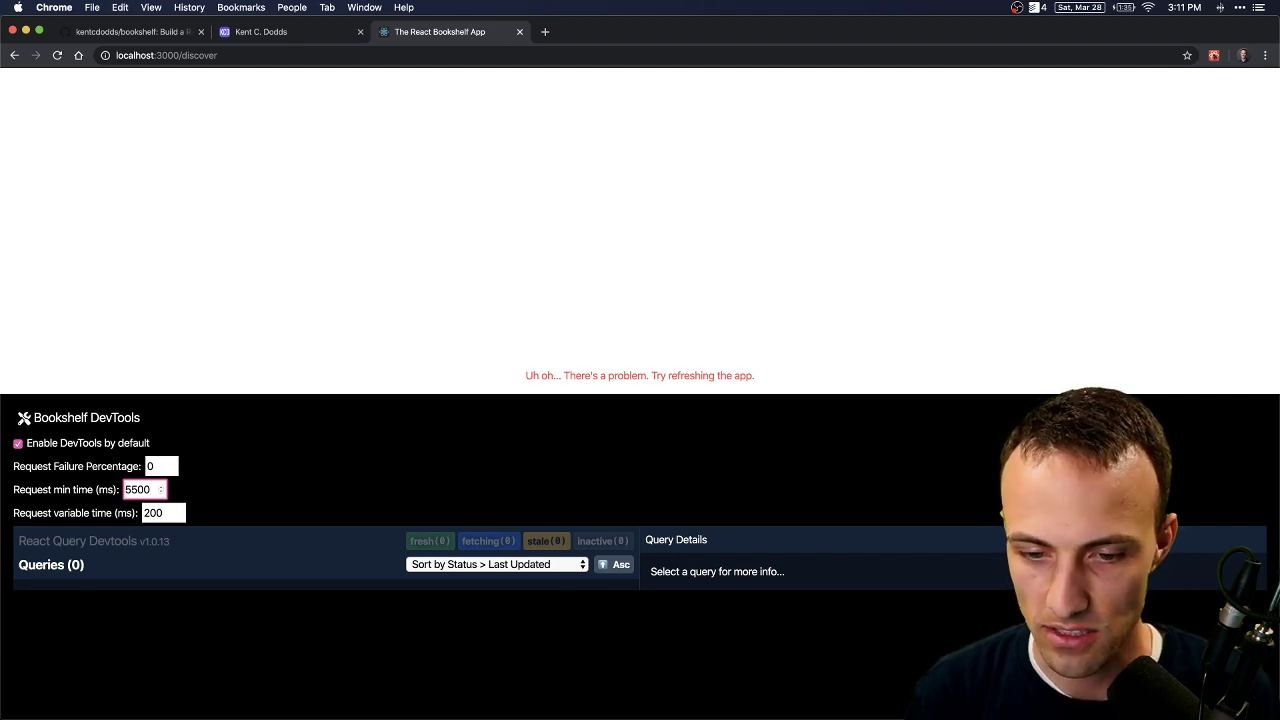
Set the request variable time to 300 ms.
{"action": "left_click", "coordinate": [160, 512]}
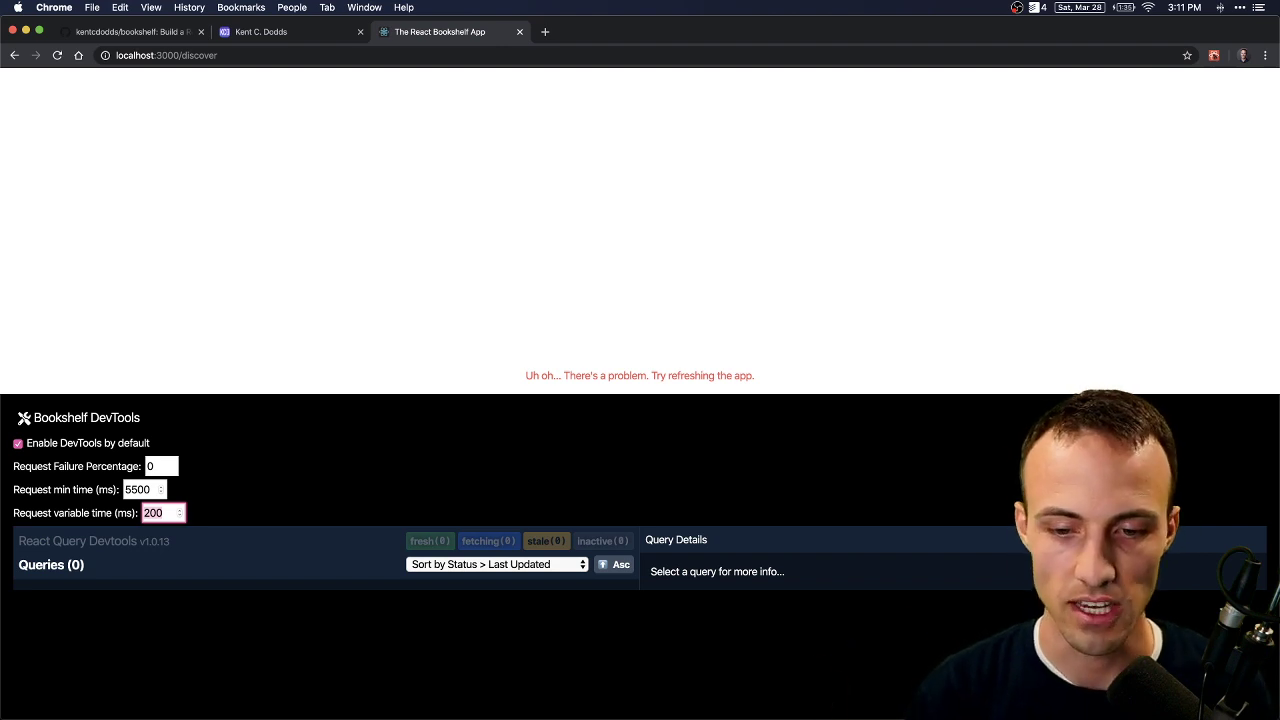
{"action": "key", "text": "Up"}
{"action": "type", "text": "2900"}
{"action": "key", "text": "Up"}
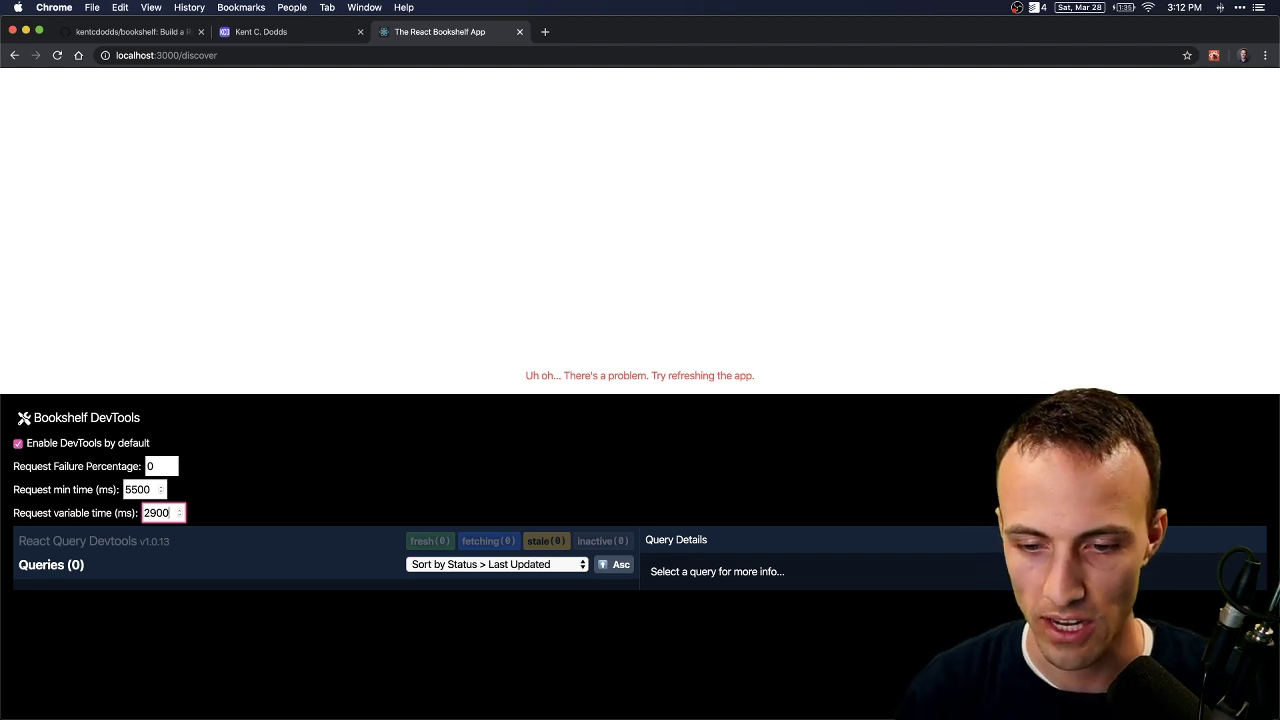
{"action": "key", "text": "BackSpace"}
{"action": "key", "text": "BackSpace"}
{"action": "key", "text": "BackSpace"}
{"action": "key", "text": "BackSpace"}
{"action": "type", "text": "300"}
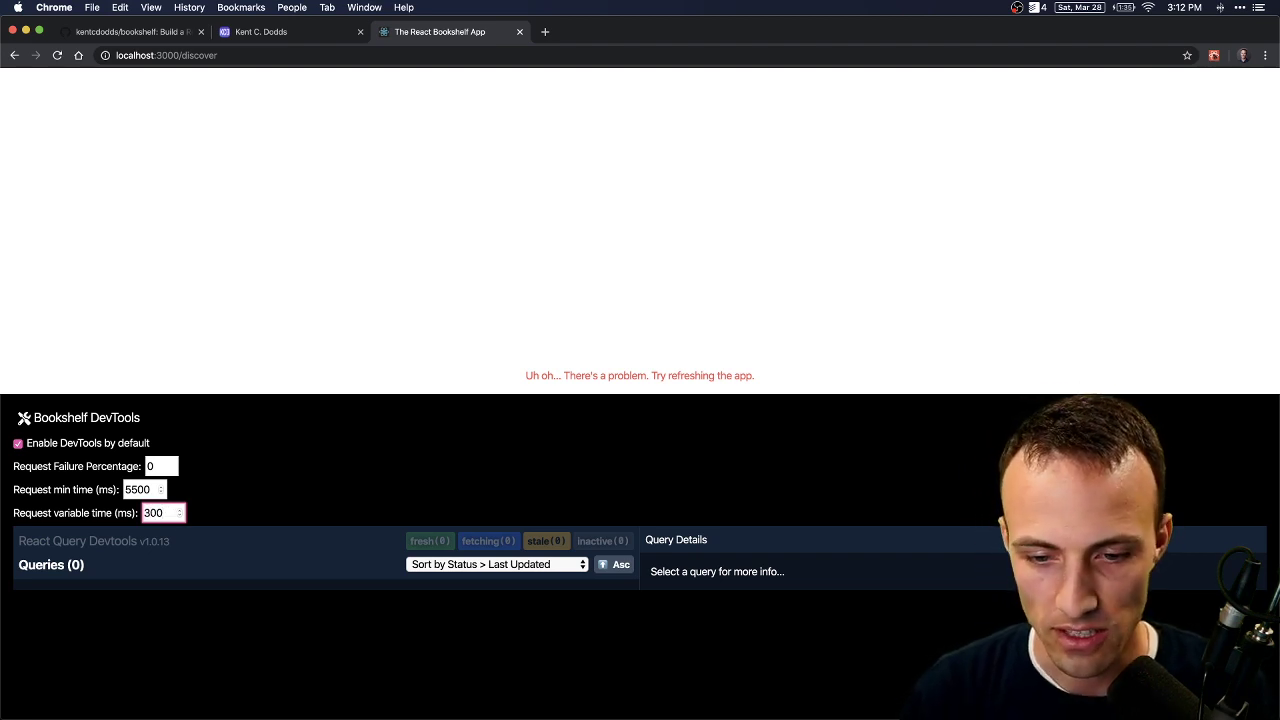
Change the request min time to 200 ms.
{"action": "left_click", "coordinate": [150, 489]}
{"action": "key", "text": "BackSpace"}
{"action": "key", "text": "BackSpace"}
{"action": "key", "text": "BackSpace"}
{"action": "type", "text": "400"}
{"action": "key", "text": "BackSpace"}
{"action": "key", "text": "BackSpace"}
{"action": "key", "text": "BackSpace"}
{"action": "key", "text": "BackSpace"}
{"action": "type", "text": "200"}
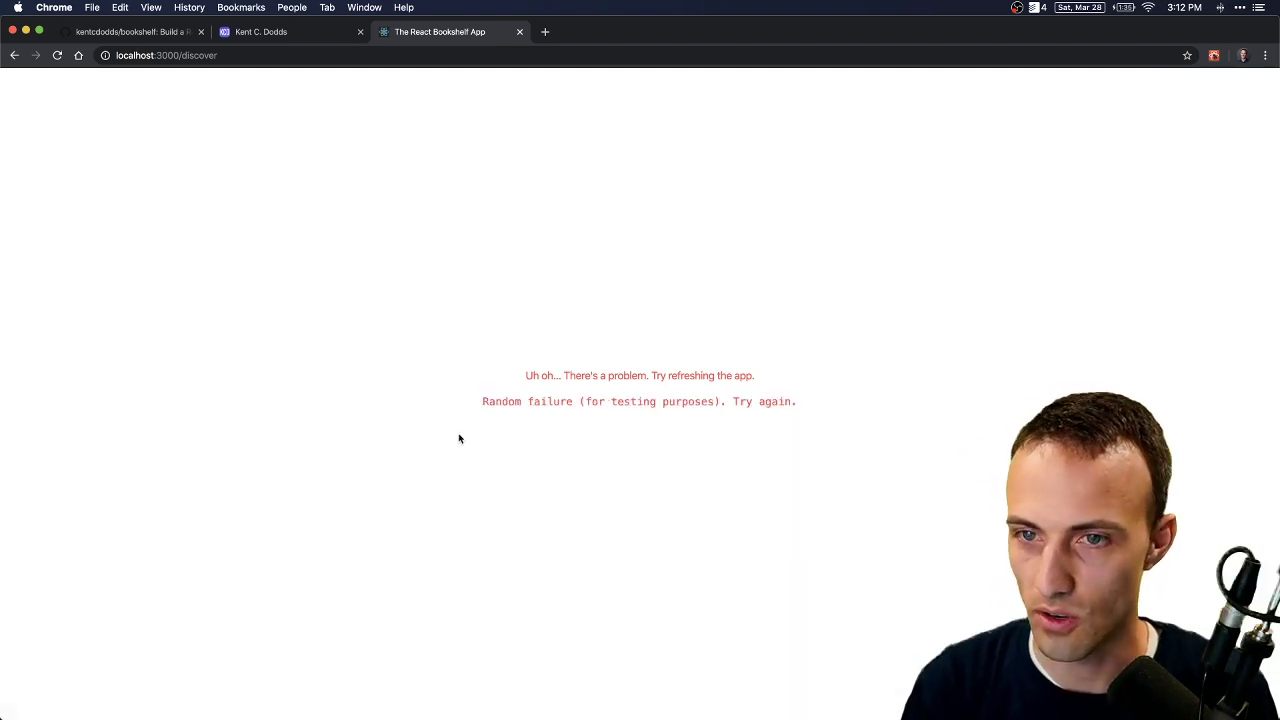
Reload the app and add The Lord of the Rings to the reading list.
{"action": "key", "text": "super+r"}
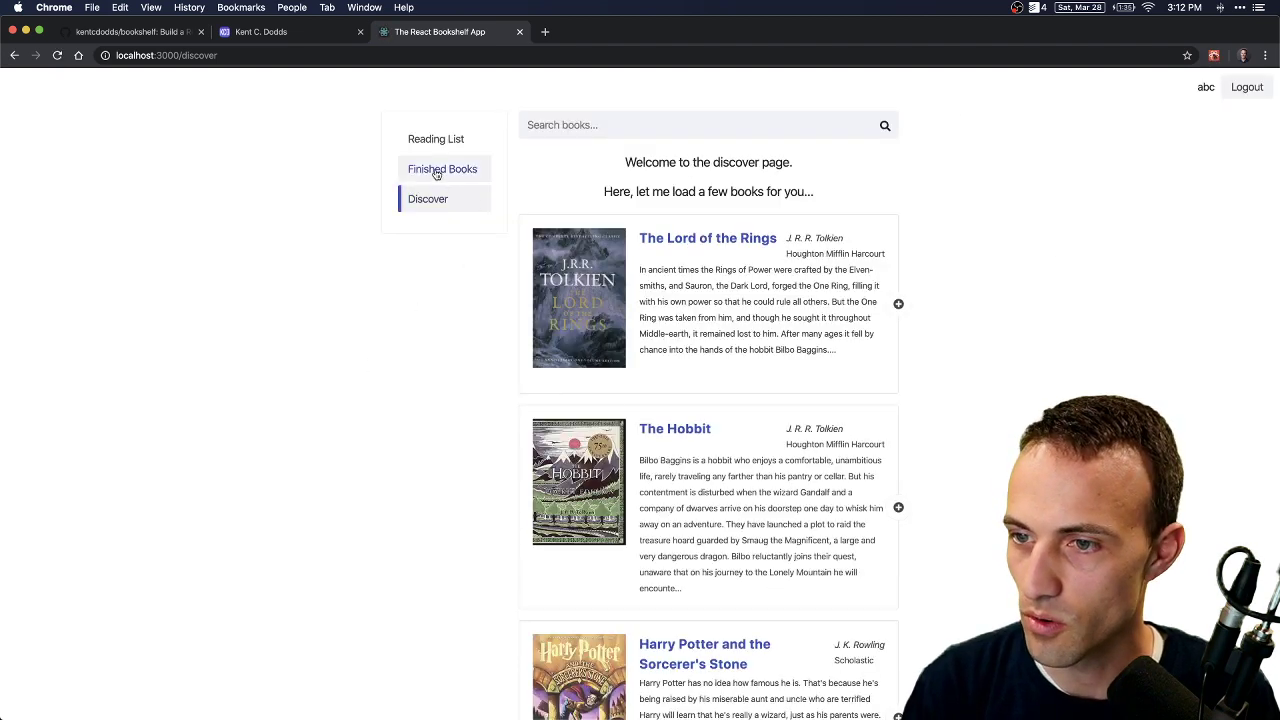
{"action": "left_click", "coordinate": [436, 173]}
{"action": "left_click", "coordinate": [443, 200]}
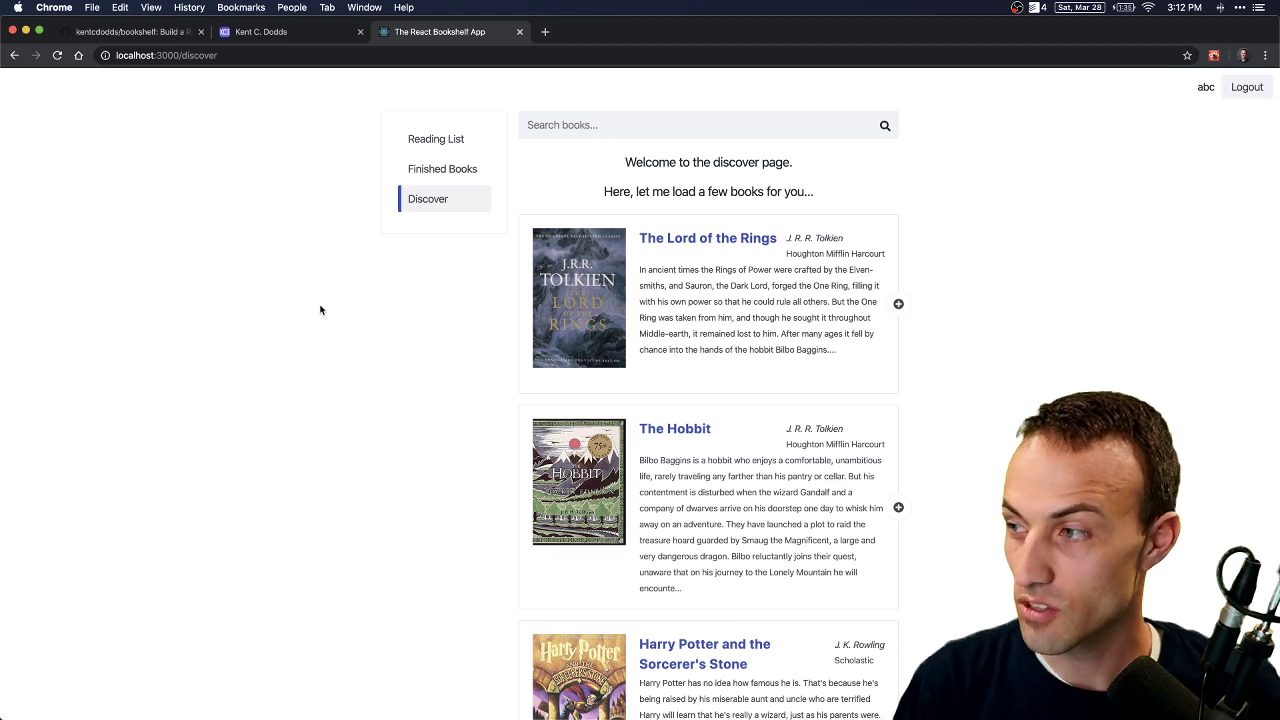
{"action": "left_click", "coordinate": [845, 290]}
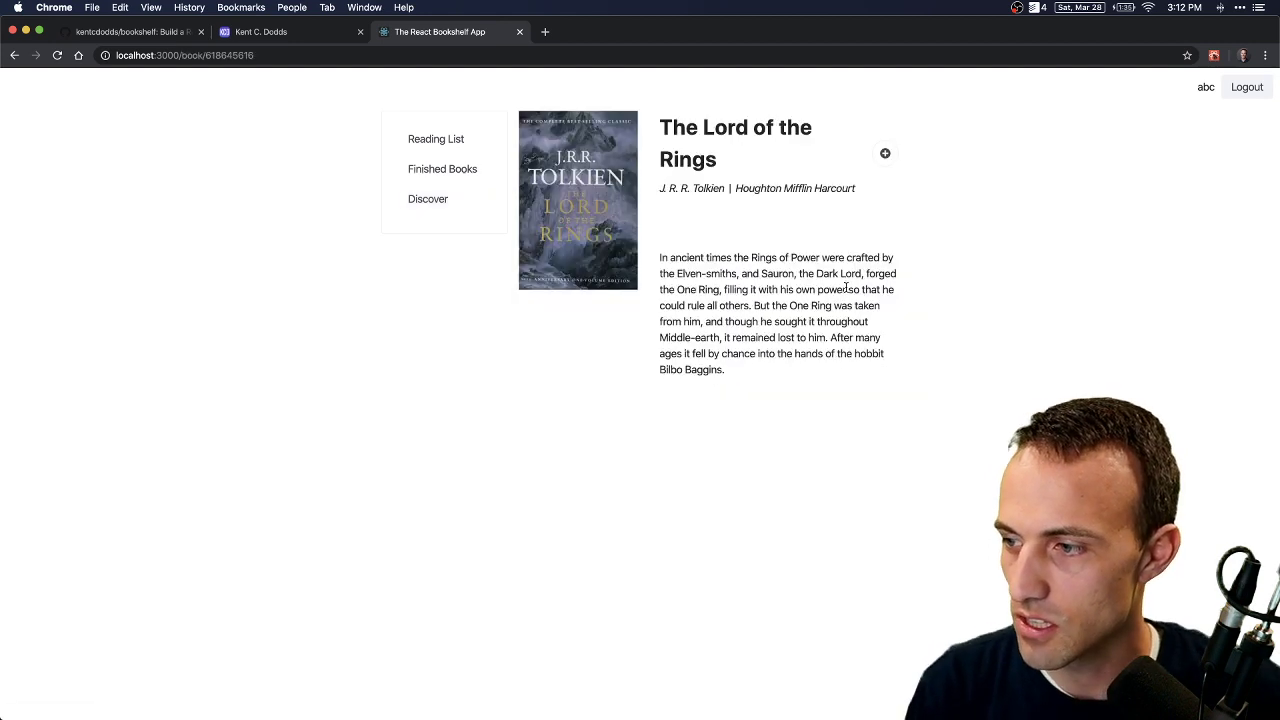
{"action": "left_click", "coordinate": [882, 157]}
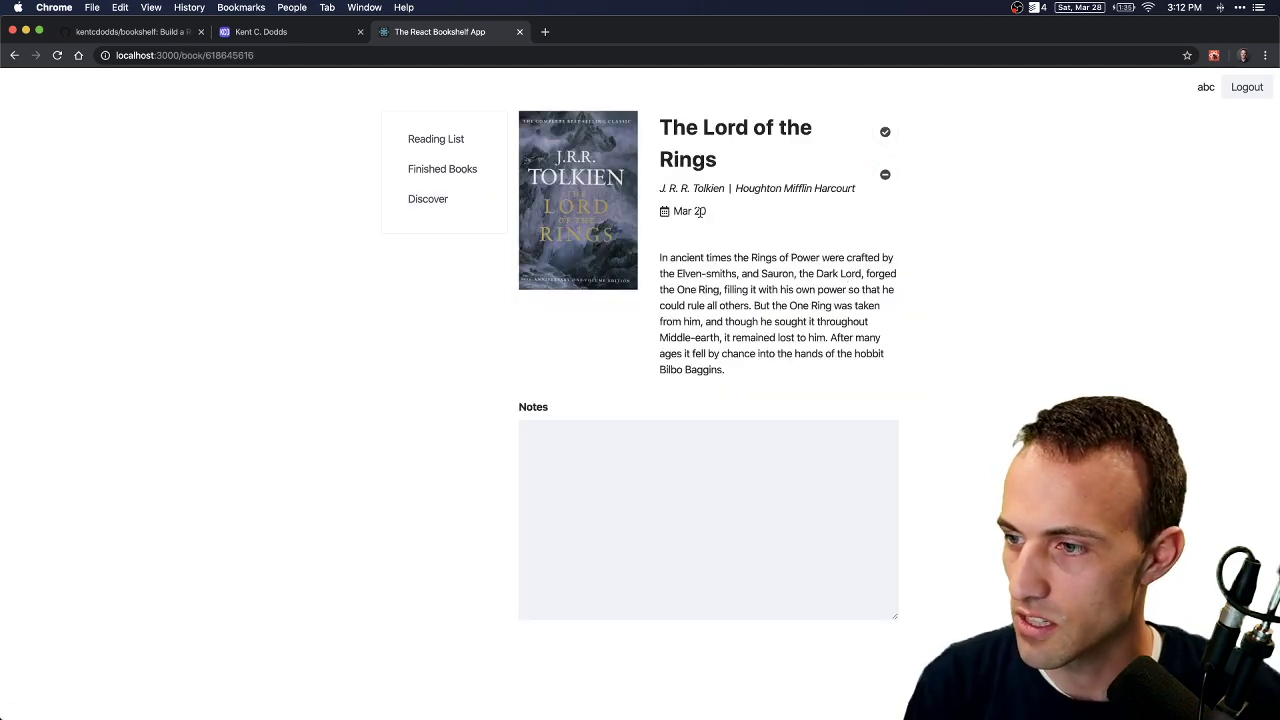
Add the note 'Awesome', mark the book as read and rate it three stars.
{"action": "left_click", "coordinate": [645, 480]}
{"action": "type", "text": "Awesome"}
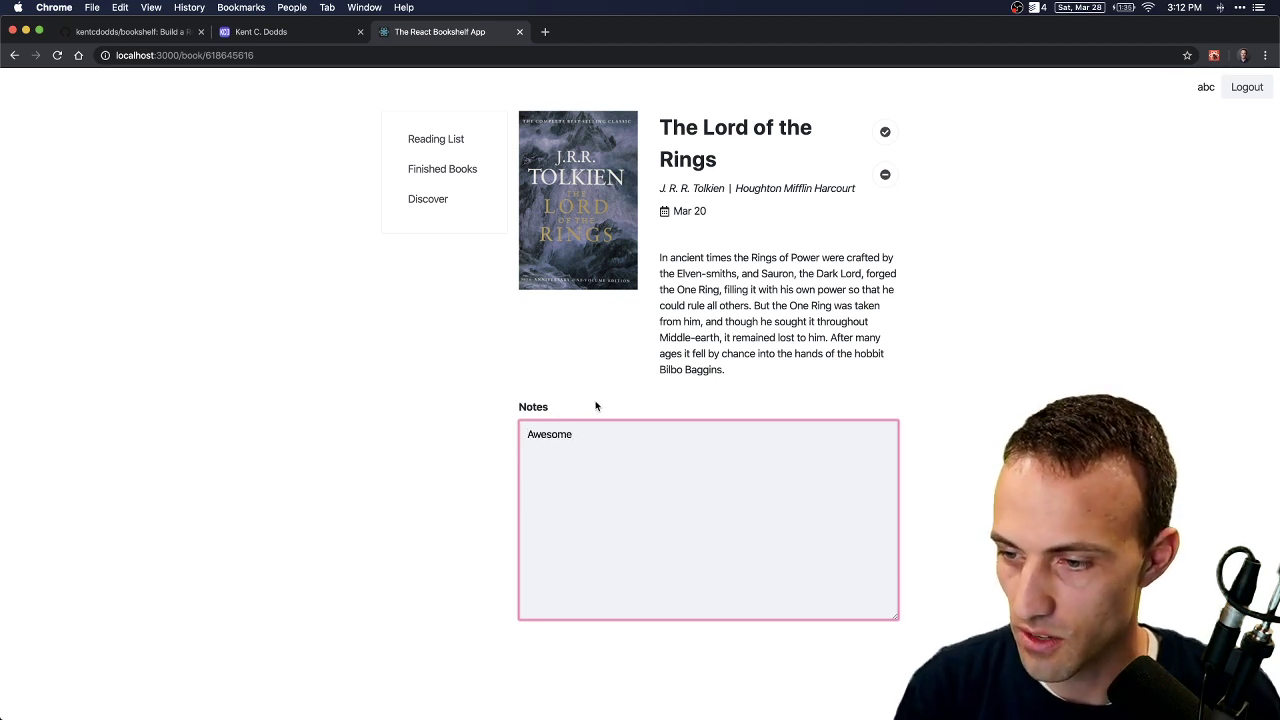
{"action": "left_click", "coordinate": [885, 131]}
{"action": "left_click", "coordinate": [718, 213]}
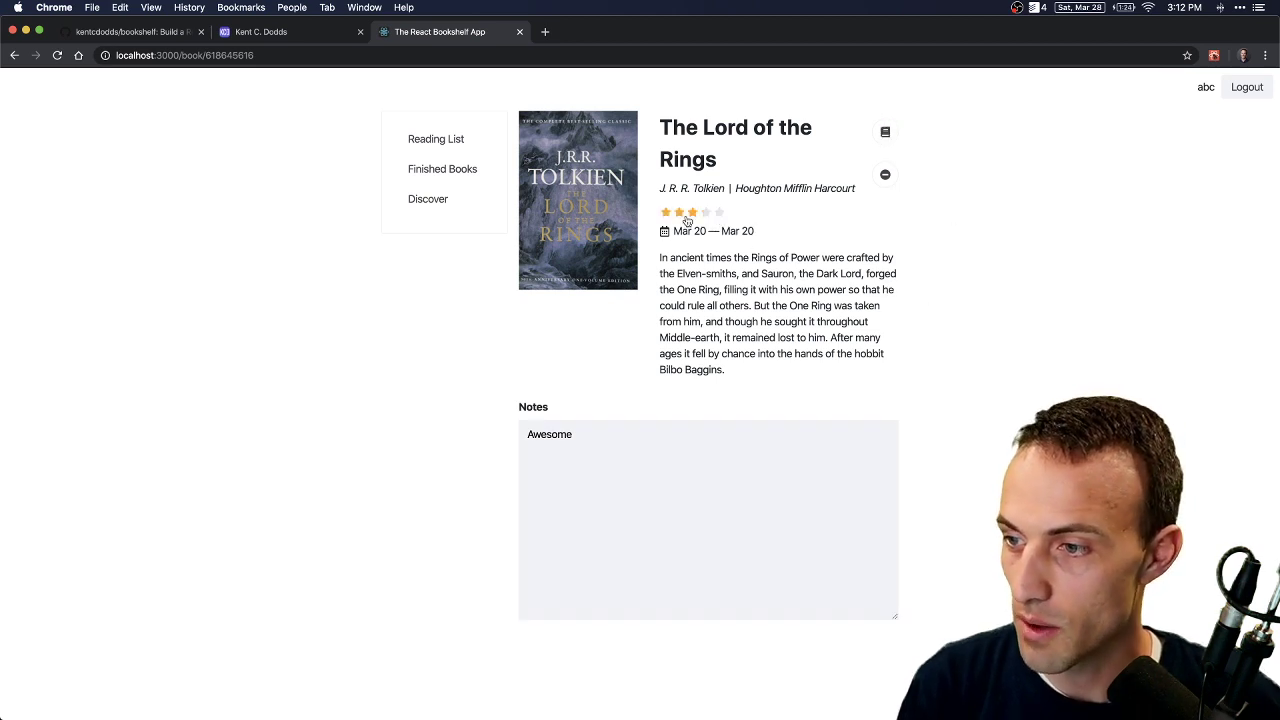
{"action": "left_click", "coordinate": [688, 218]}
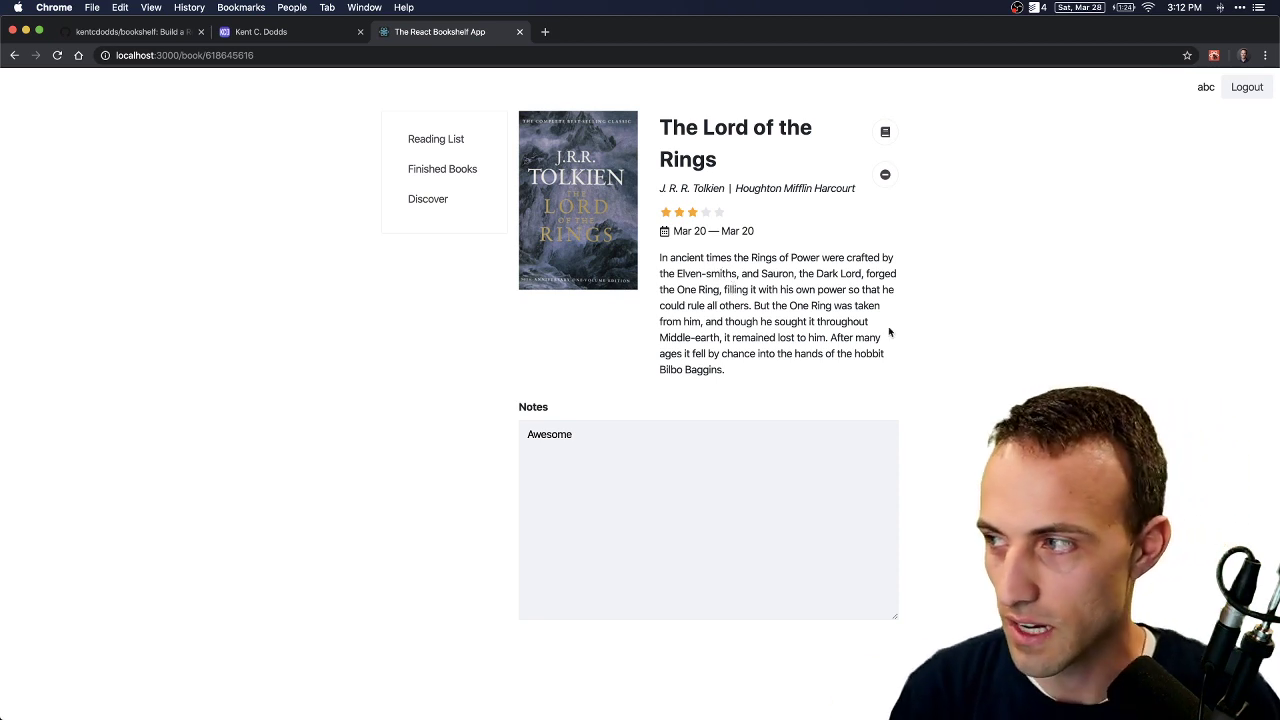
From a new Terminal tab, run 'c' to open bookshelf in Code - Insiders and expand src.
{"action": "key", "text": "super+Tab"}
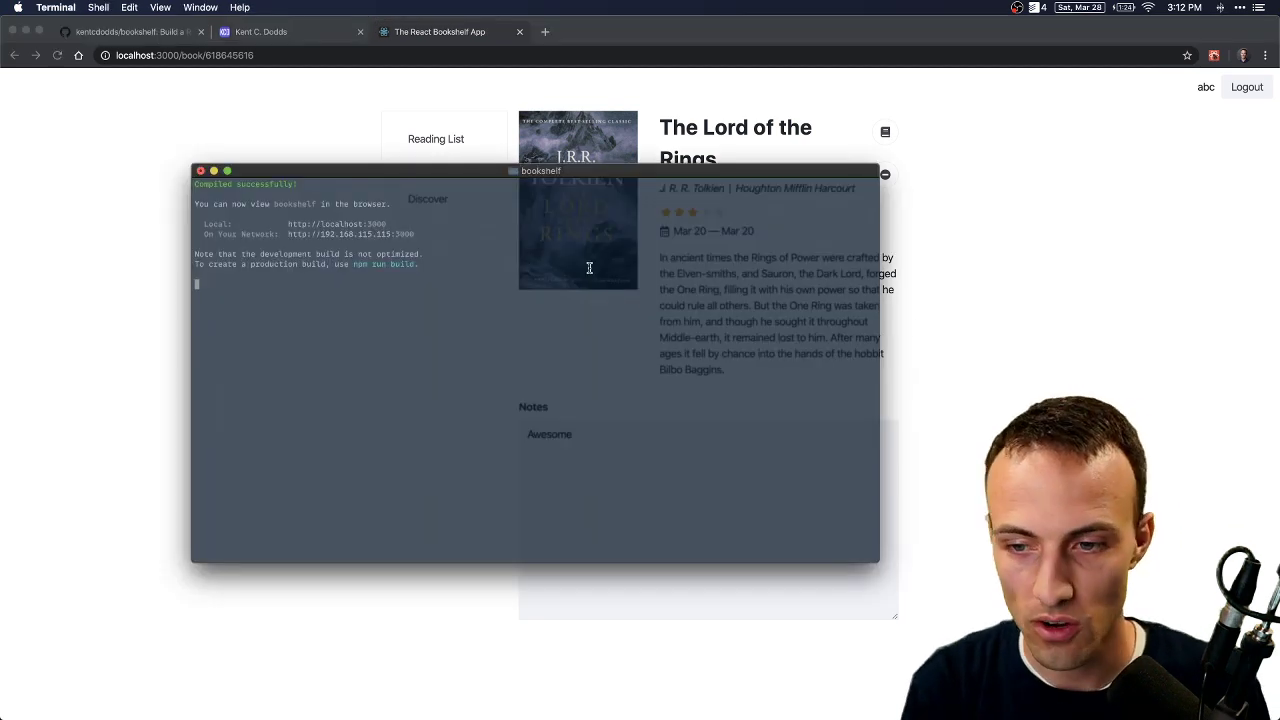
{"action": "key", "text": "super+t"}
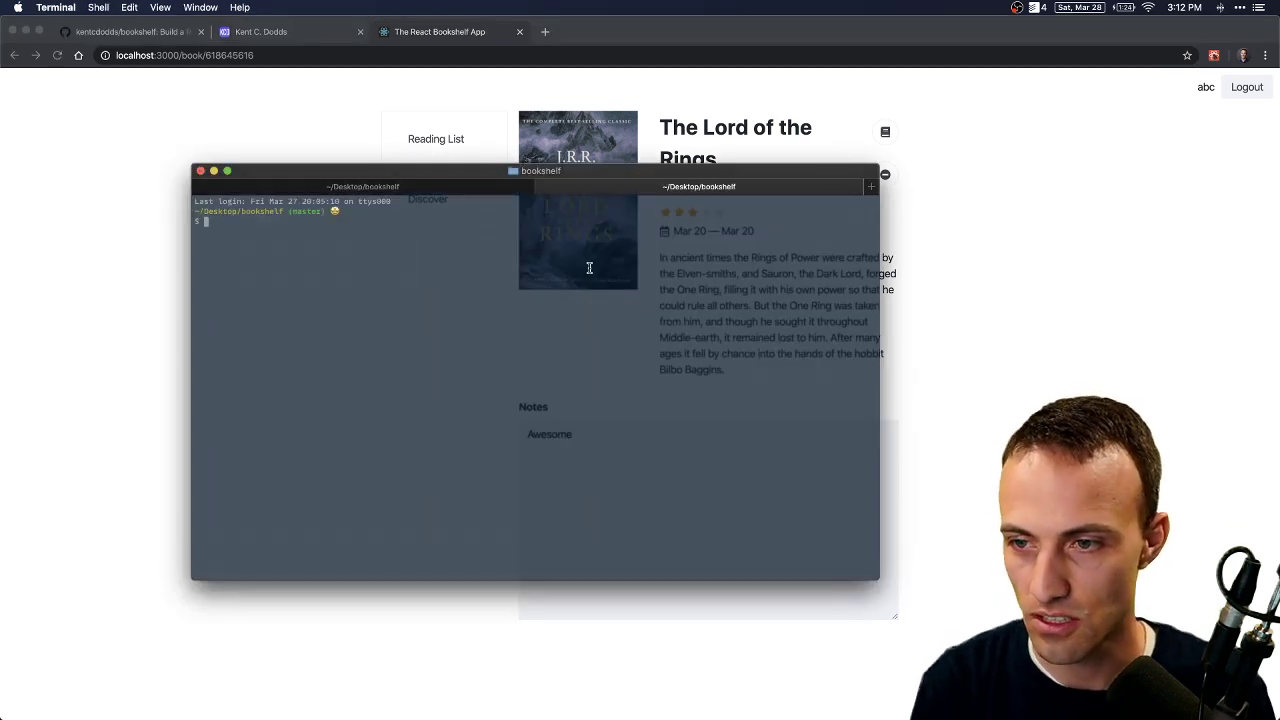
{"action": "type", "text": "c"}
{"action": "key", "text": "Return"}
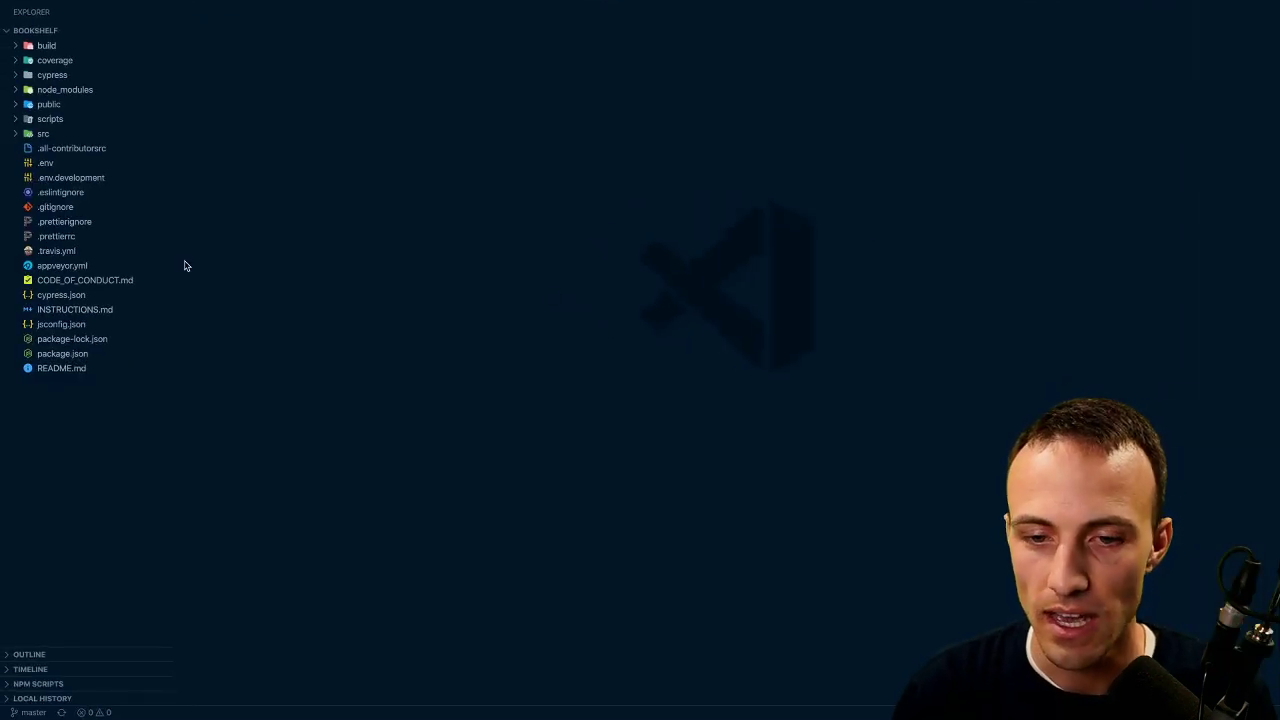
{"action": "left_click", "coordinate": [43, 133]}
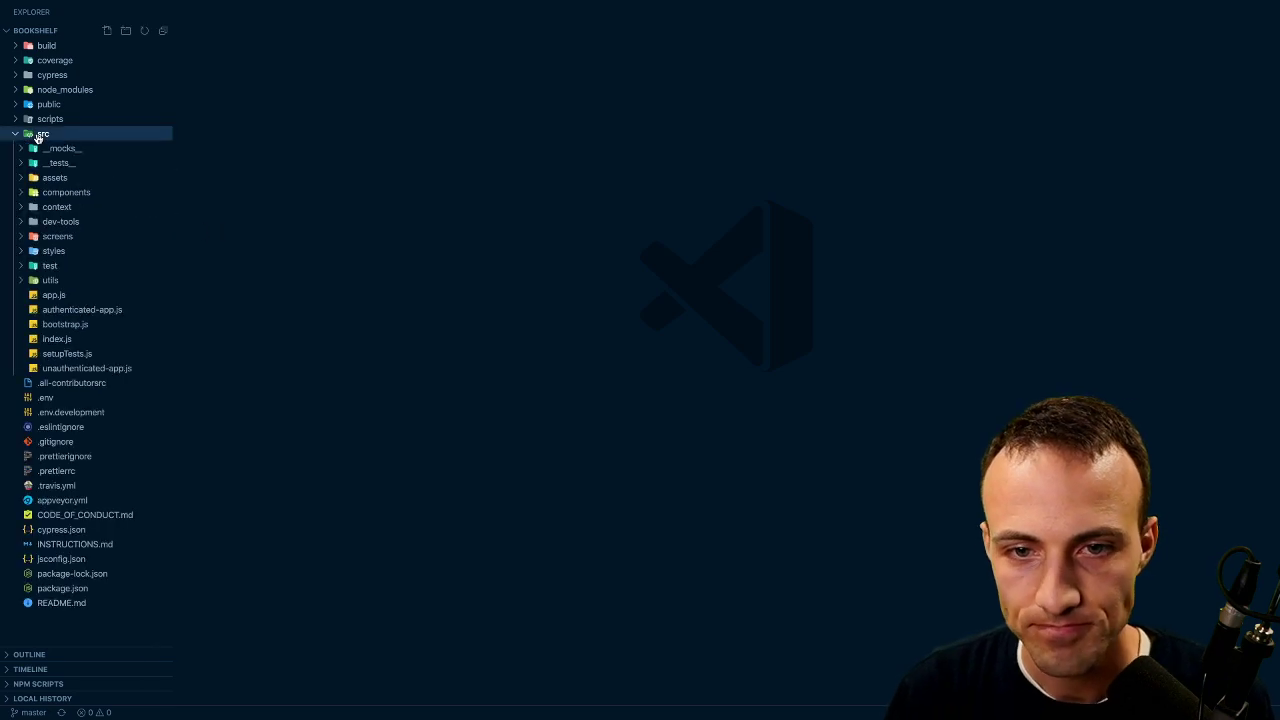
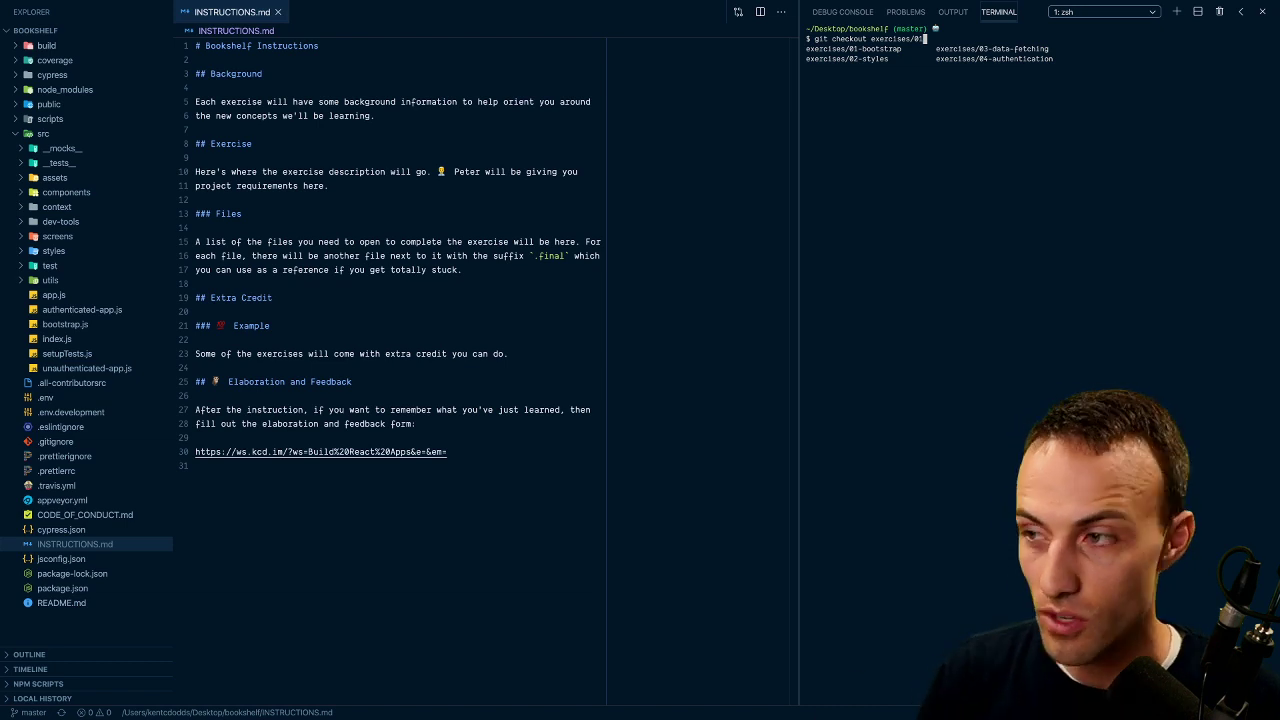
Check out the exercises/01-bootstrap branch in the terminal using tab completion.
{"action": "type", "text": "1"}
{"action": "key", "text": "Tab"}
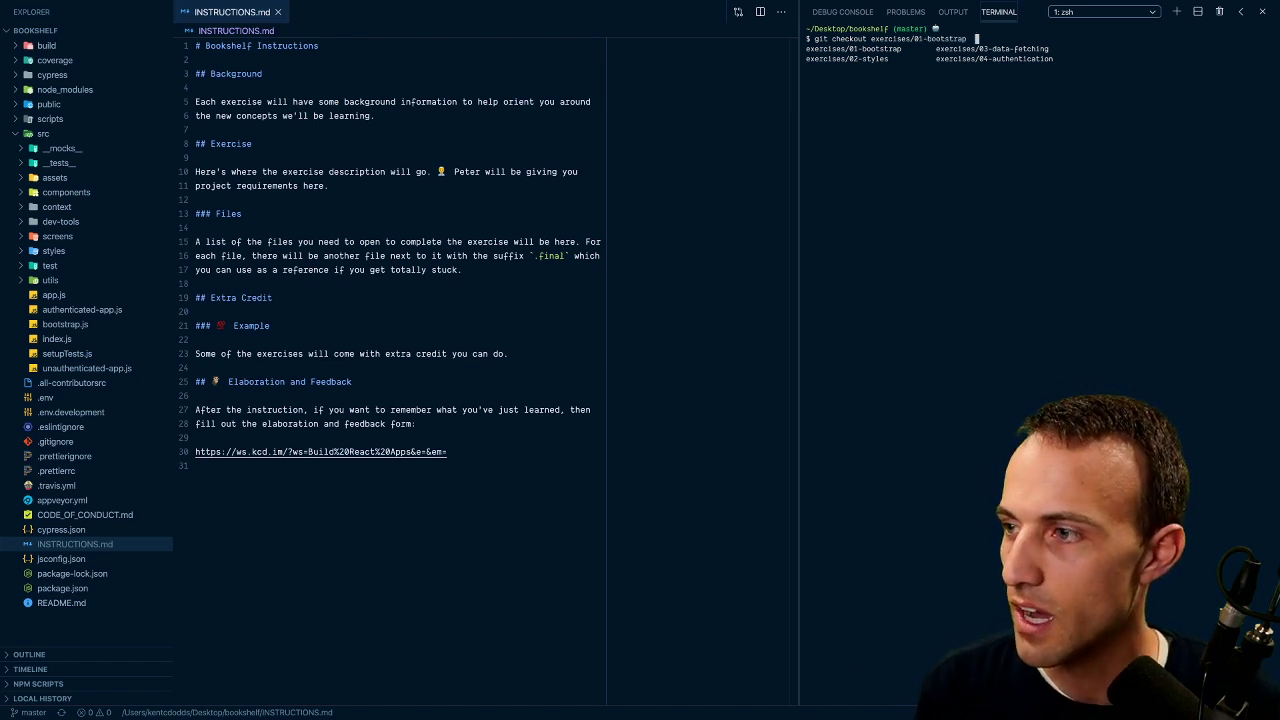
{"action": "key", "text": "Return"}
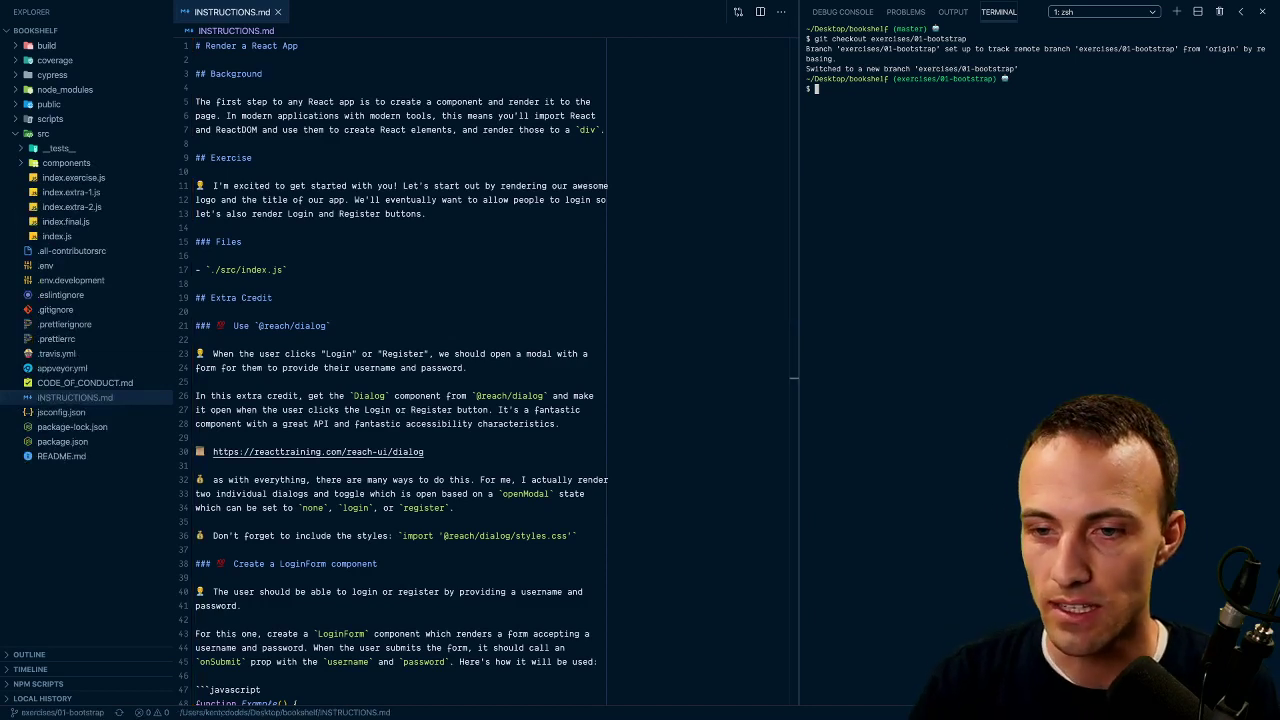
Read the Render a React App instructions, highlighting the Exercise/Files sections and ./src/index.js reference.
{"action": "left_click", "coordinate": [328, 259]}
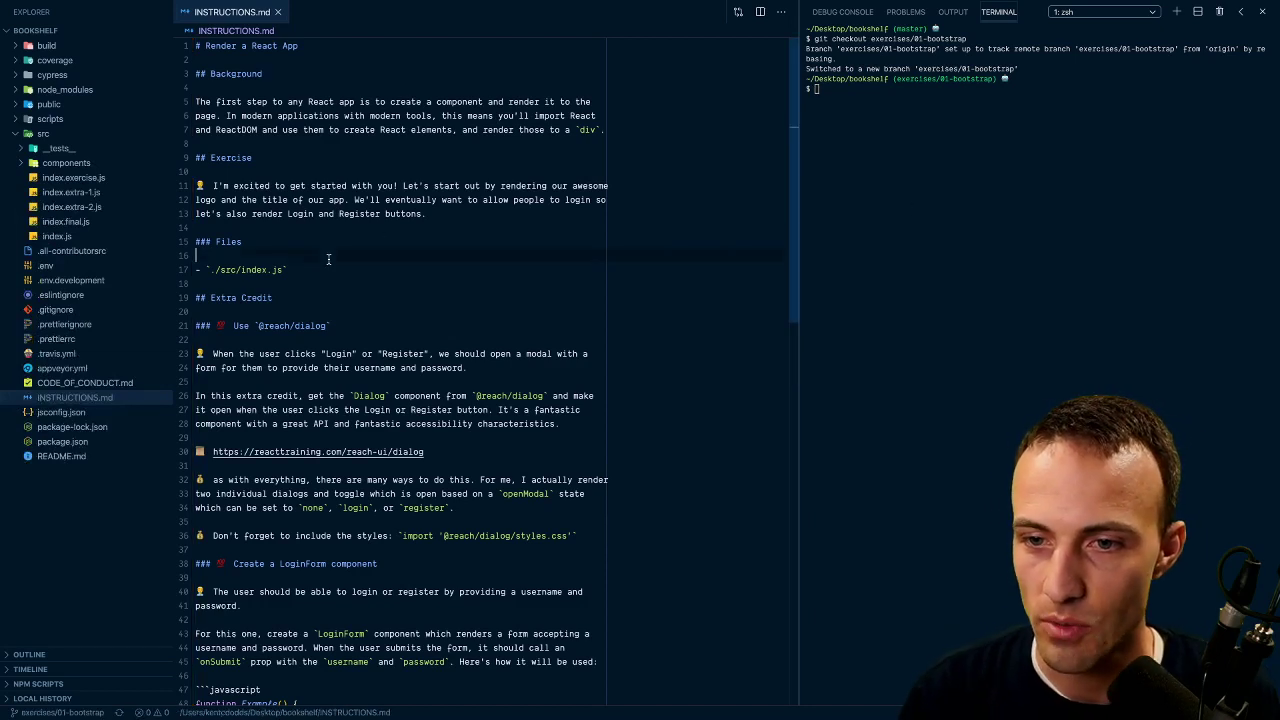
{"action": "left_click_drag", "start_coordinate": [250, 82], "coordinate": [440, 279]}
{"action": "left_click", "coordinate": [440, 279]}
{"action": "scroll", "coordinate": [447, 362], "scroll_direction": "down", "scroll_amount": 10}
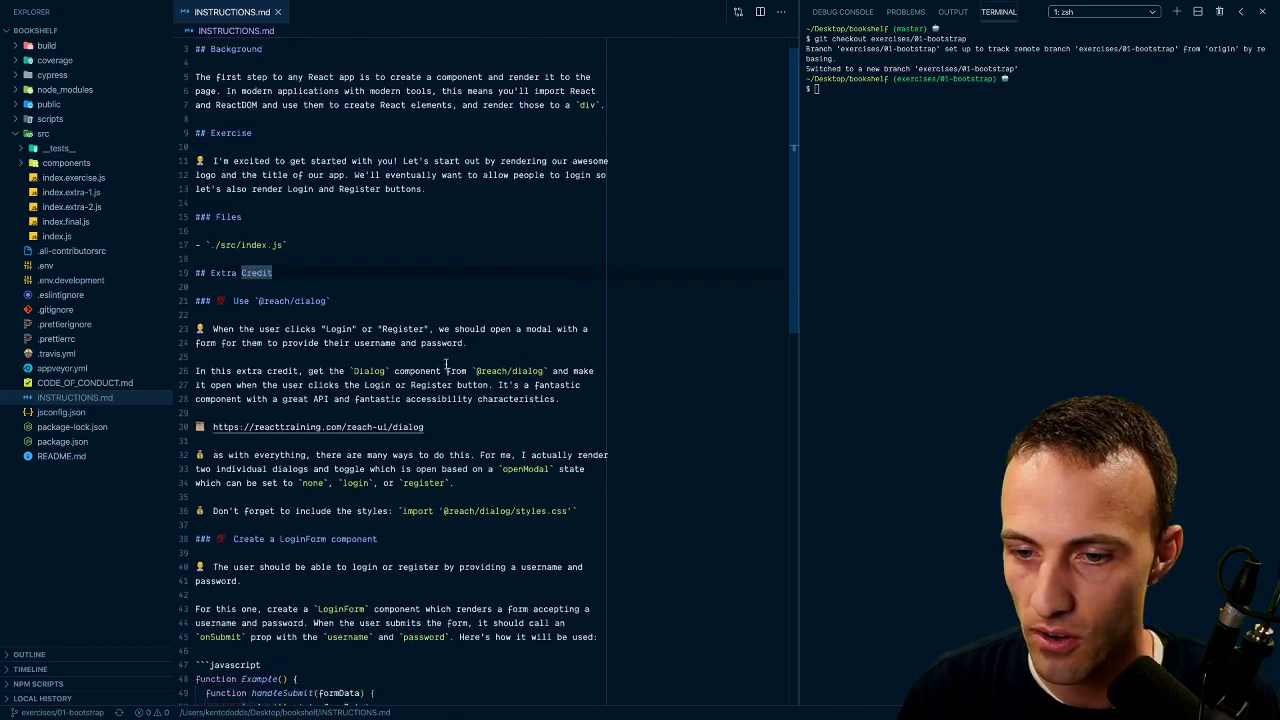
{"action": "scroll", "coordinate": [447, 363], "scroll_direction": "up", "scroll_amount": 10}
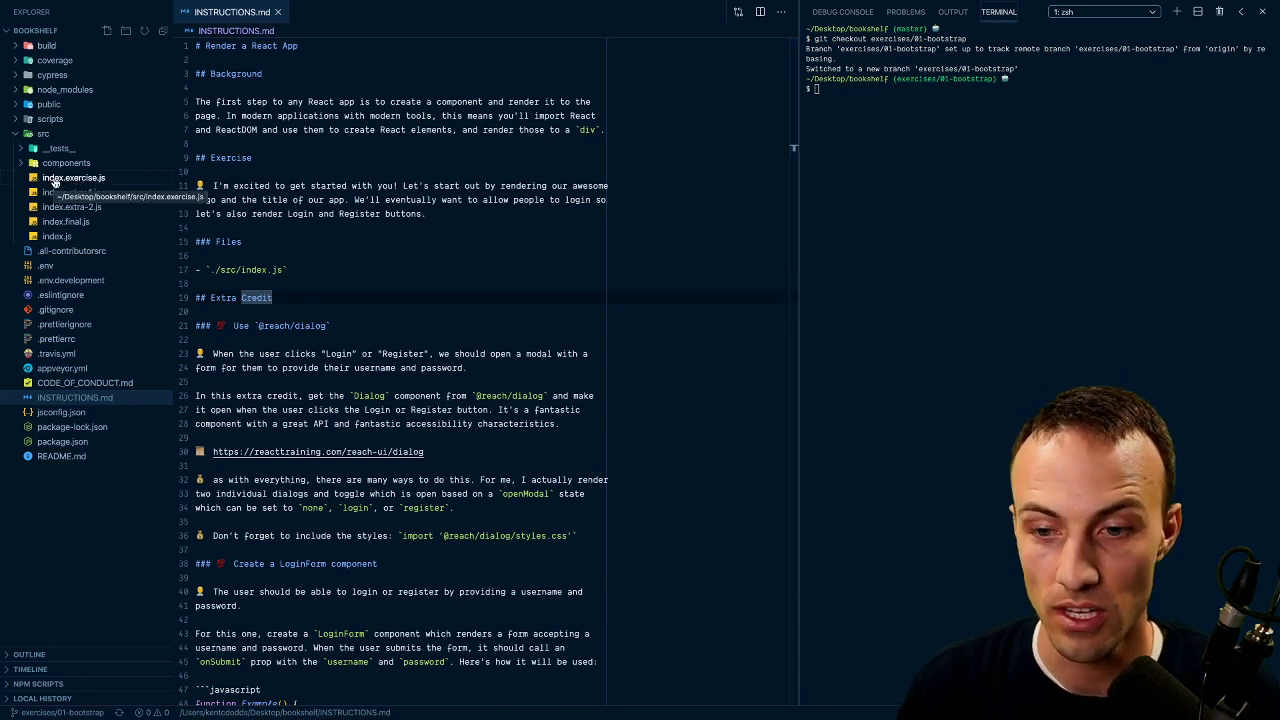
{"action": "left_click_drag", "start_coordinate": [206, 270], "coordinate": [325, 270]}
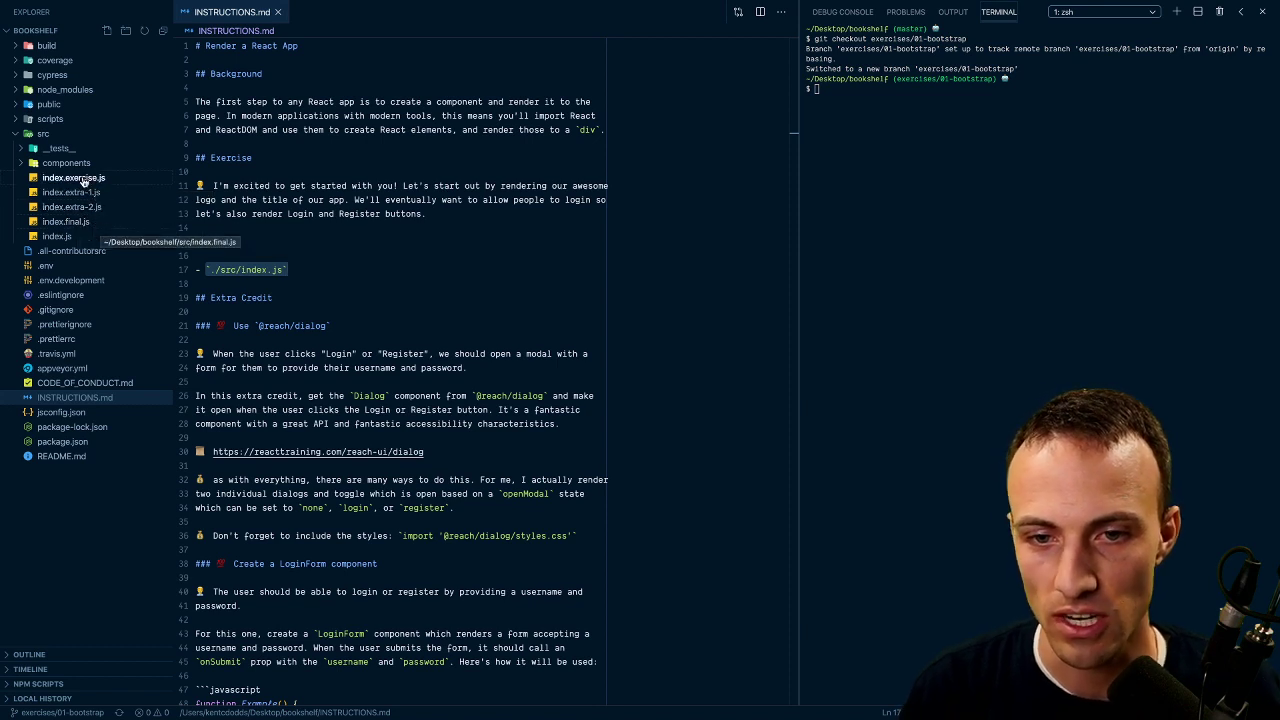
Open src/index.js and look over its export lines.
{"action": "left_click", "coordinate": [50, 236]}
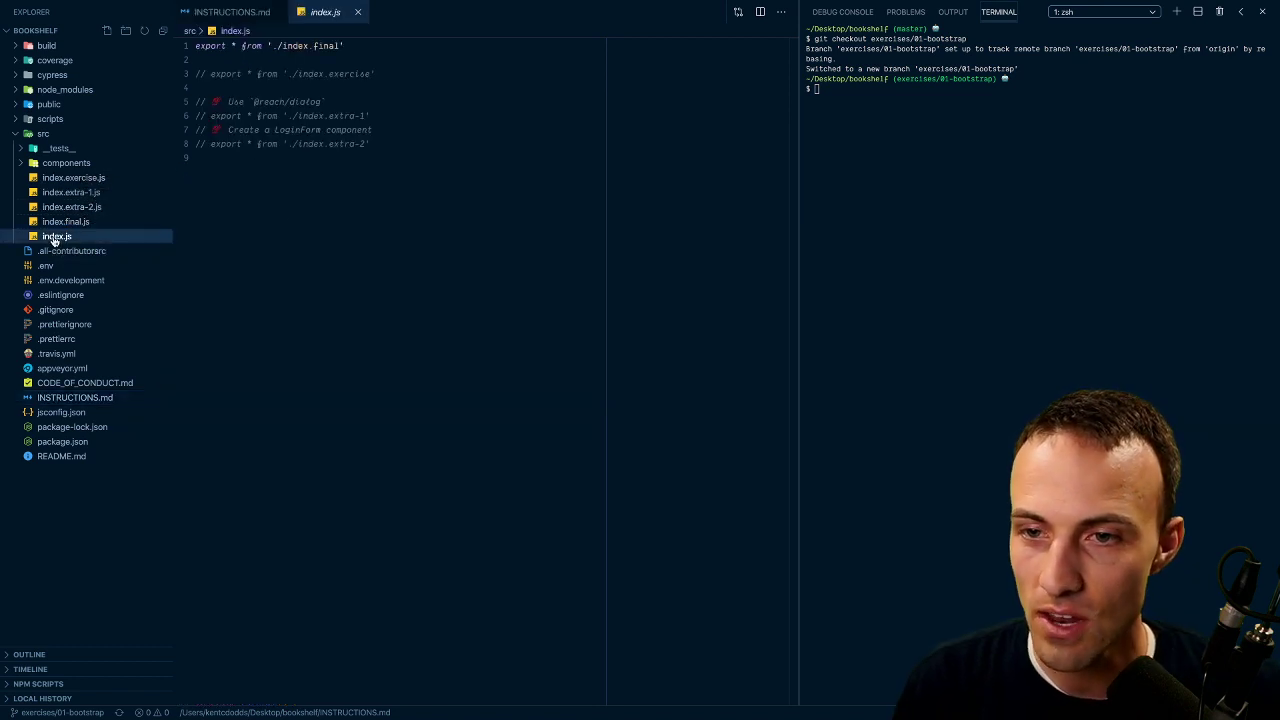
{"action": "left_click", "coordinate": [321, 234]}
{"action": "key", "text": "ctrl+a"}
{"action": "left_click", "coordinate": [348, 200]}
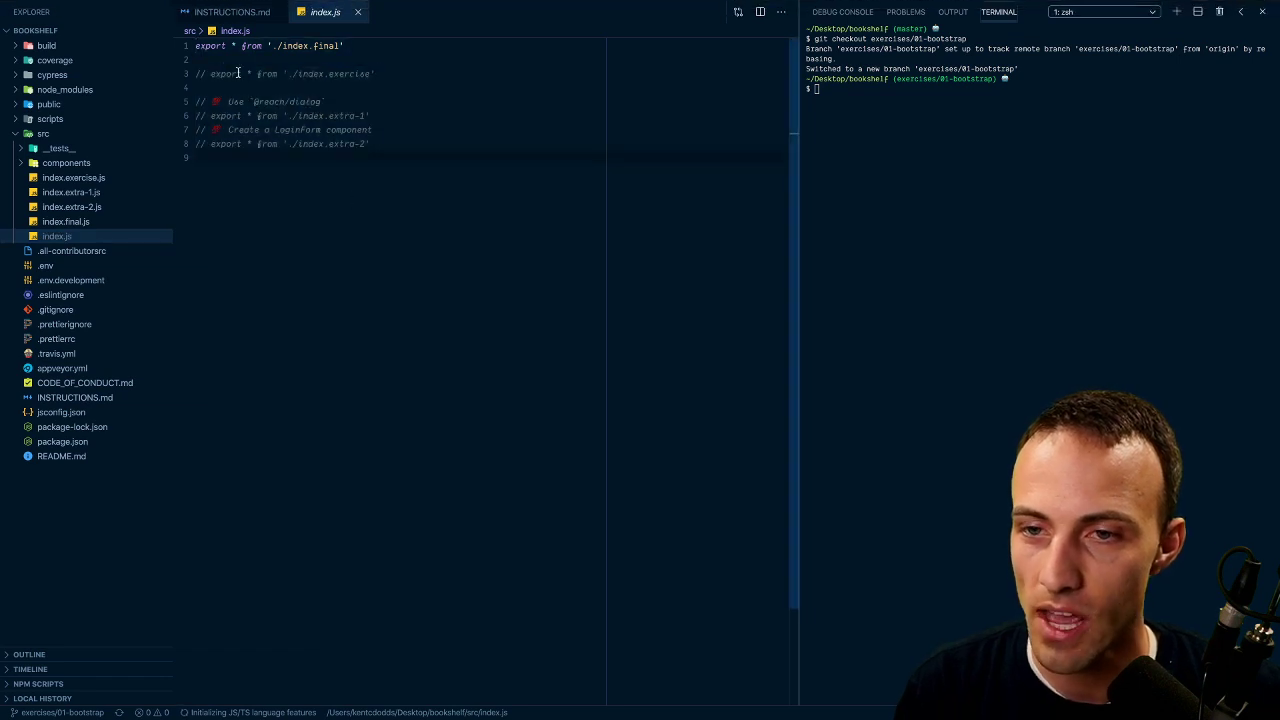
{"action": "left_click_drag", "start_coordinate": [195, 46], "coordinate": [402, 46]}
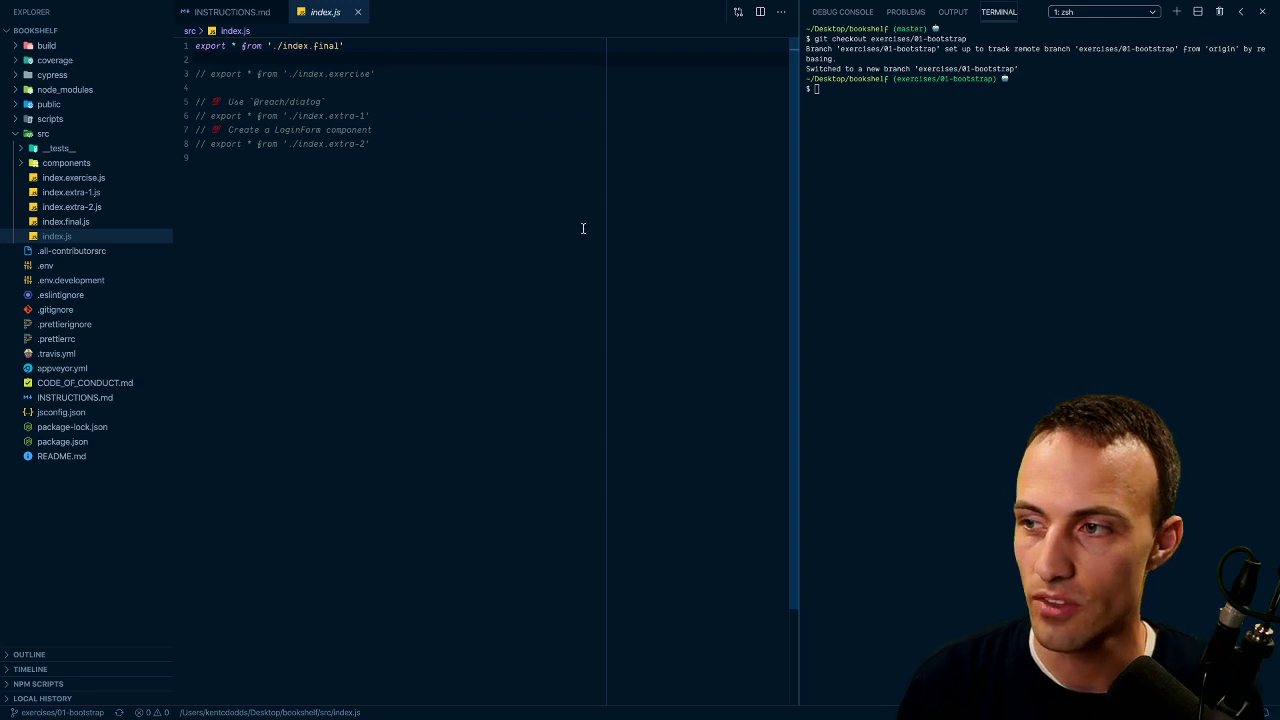
In Chrome, try the app's Login and Register buttons and dismiss their alerts.
{"action": "key", "text": "ctrl+Left"}
{"action": "key", "text": "super+h"}
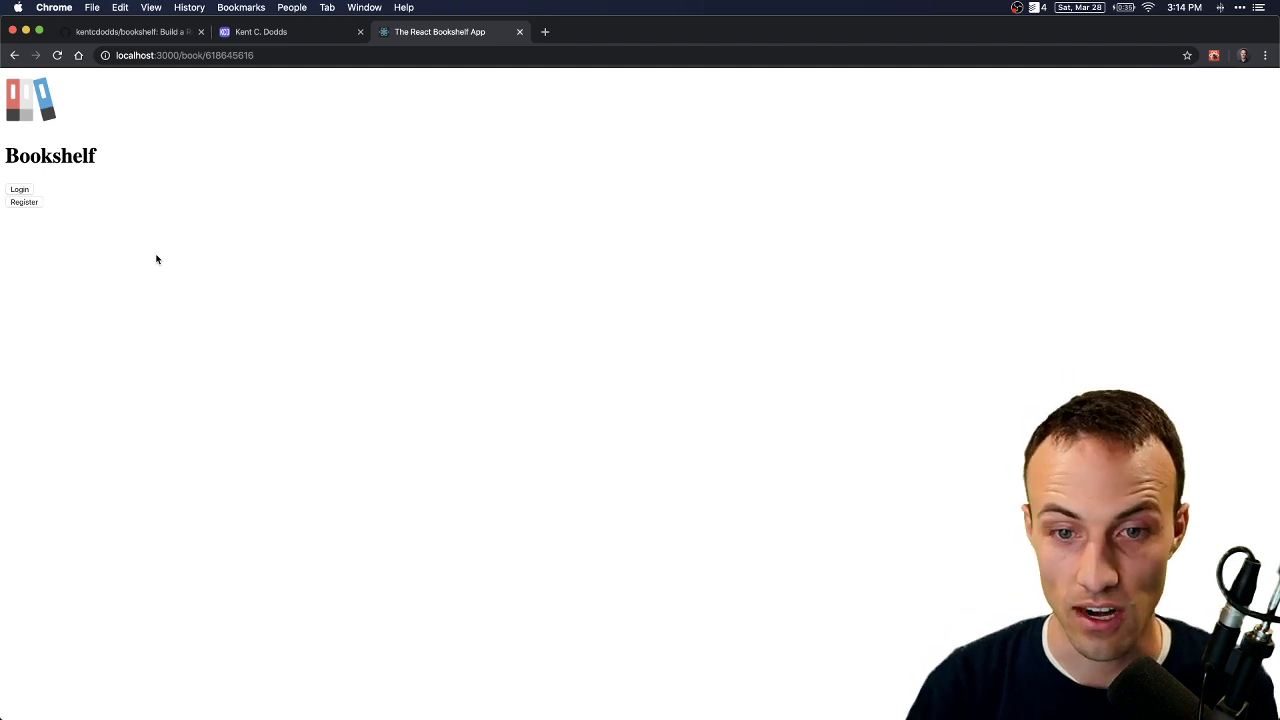
{"action": "key", "text": "Tab"}
{"action": "key", "text": "Return"}
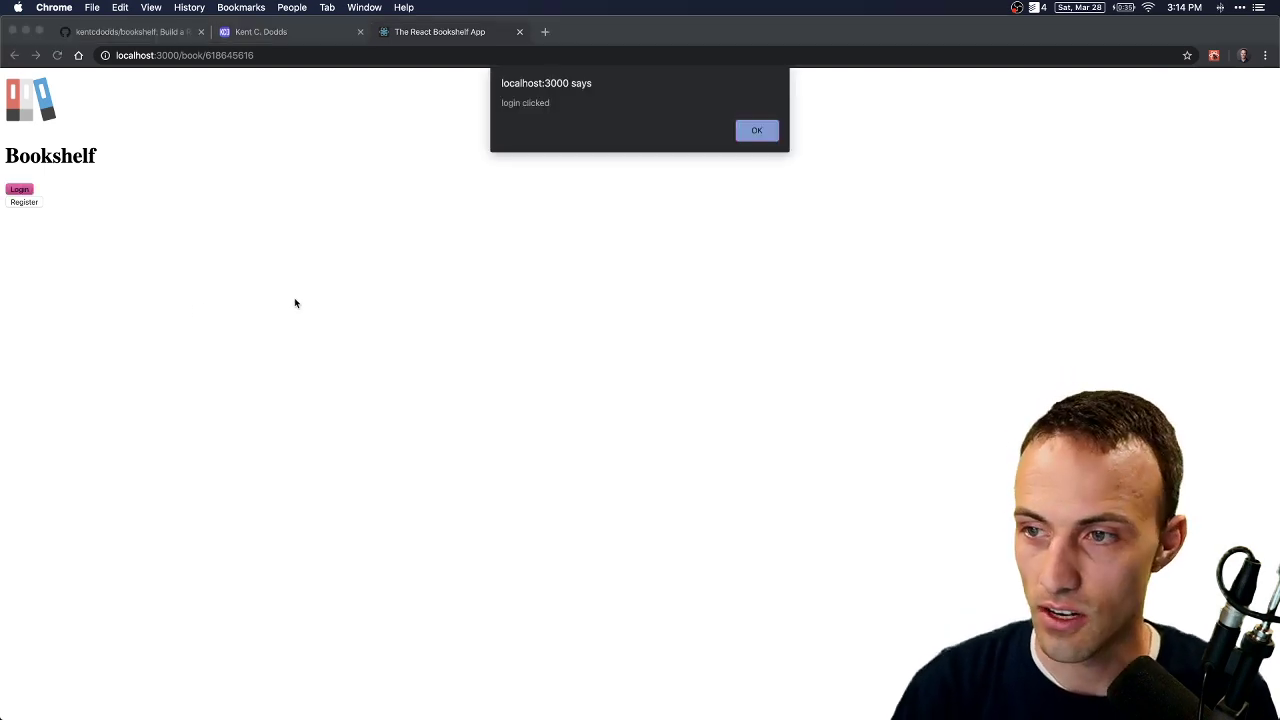
{"action": "key", "text": "Return"}
{"action": "key", "text": "Tab"}
{"action": "key", "text": "Return"}
{"action": "key", "text": "Return"}
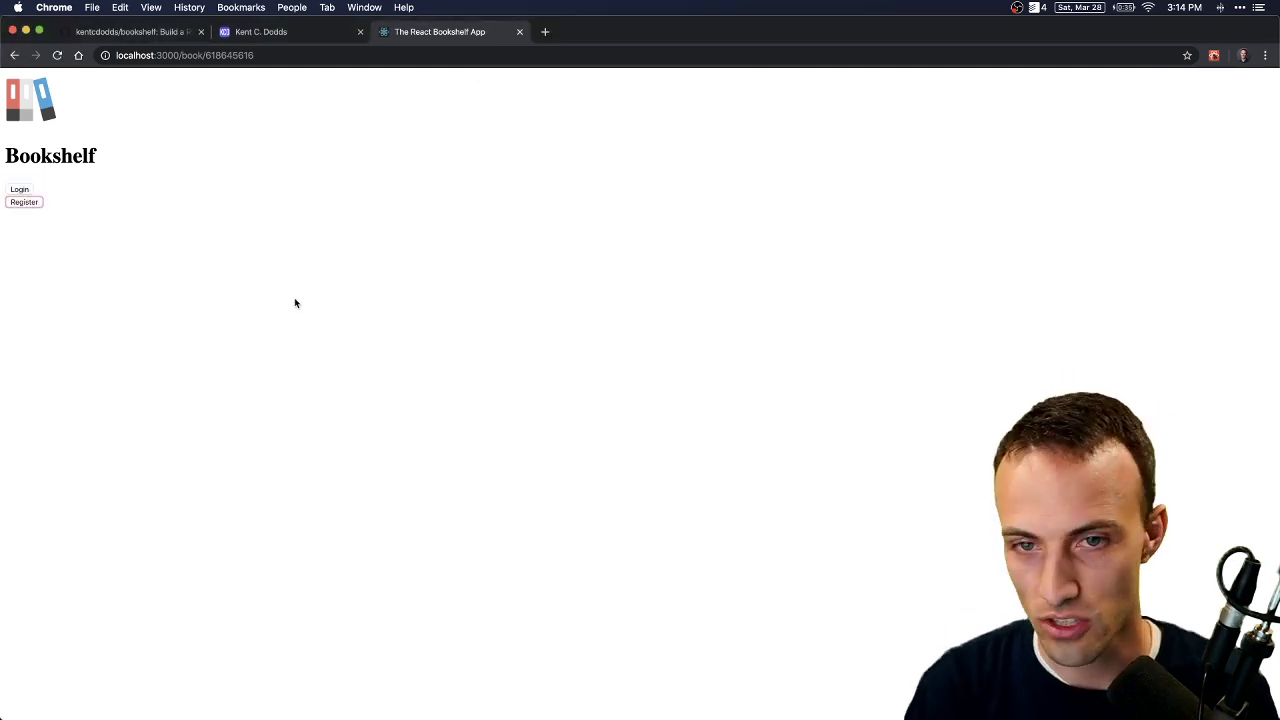
{"action": "key", "text": "super+Tab"}
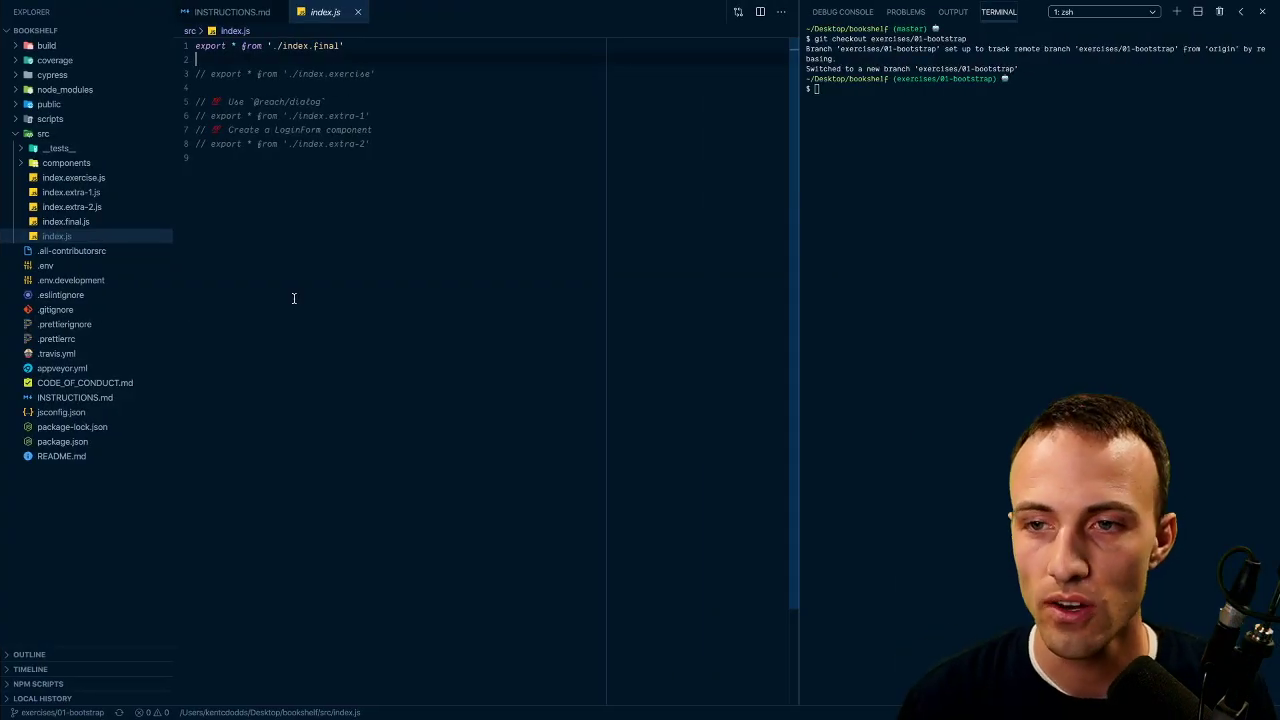
Comment out the index.final export, enable index.exercise, and check the browser.
{"action": "key", "text": "super+slash"}
{"action": "left_click", "coordinate": [206, 73]}
{"action": "key", "text": "super+slash"}
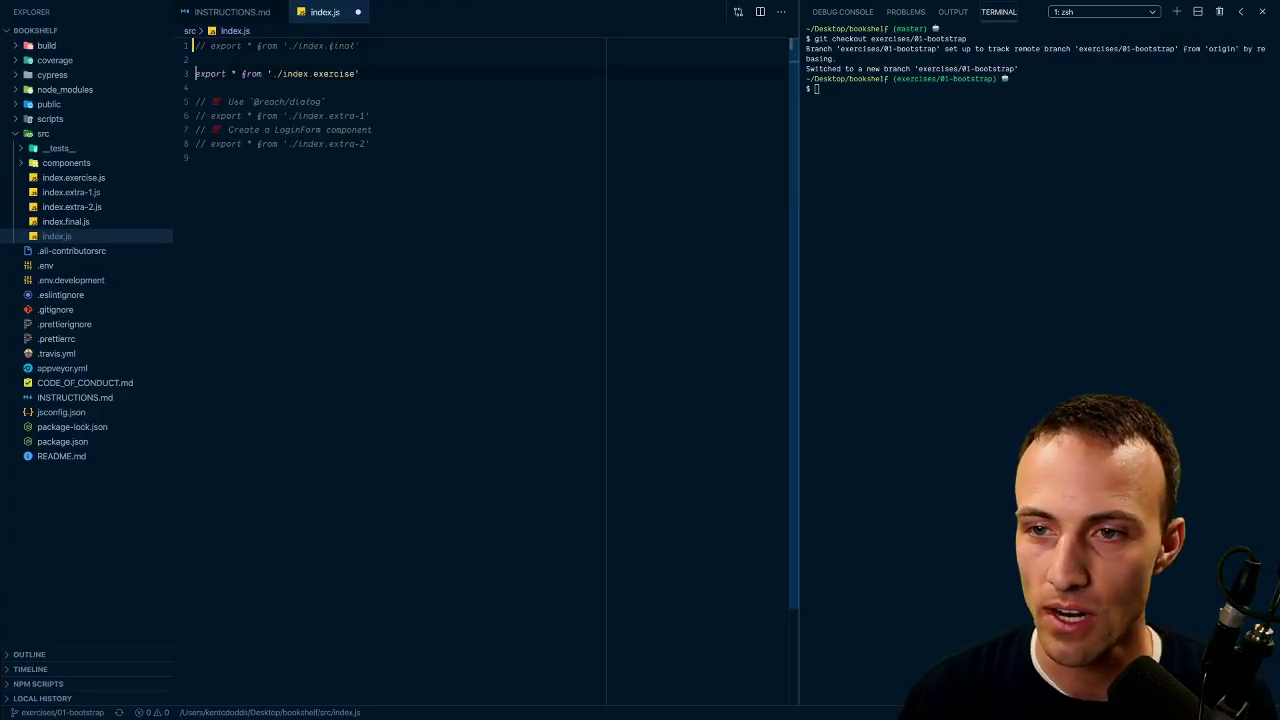
{"action": "key", "text": "super+Tab"}
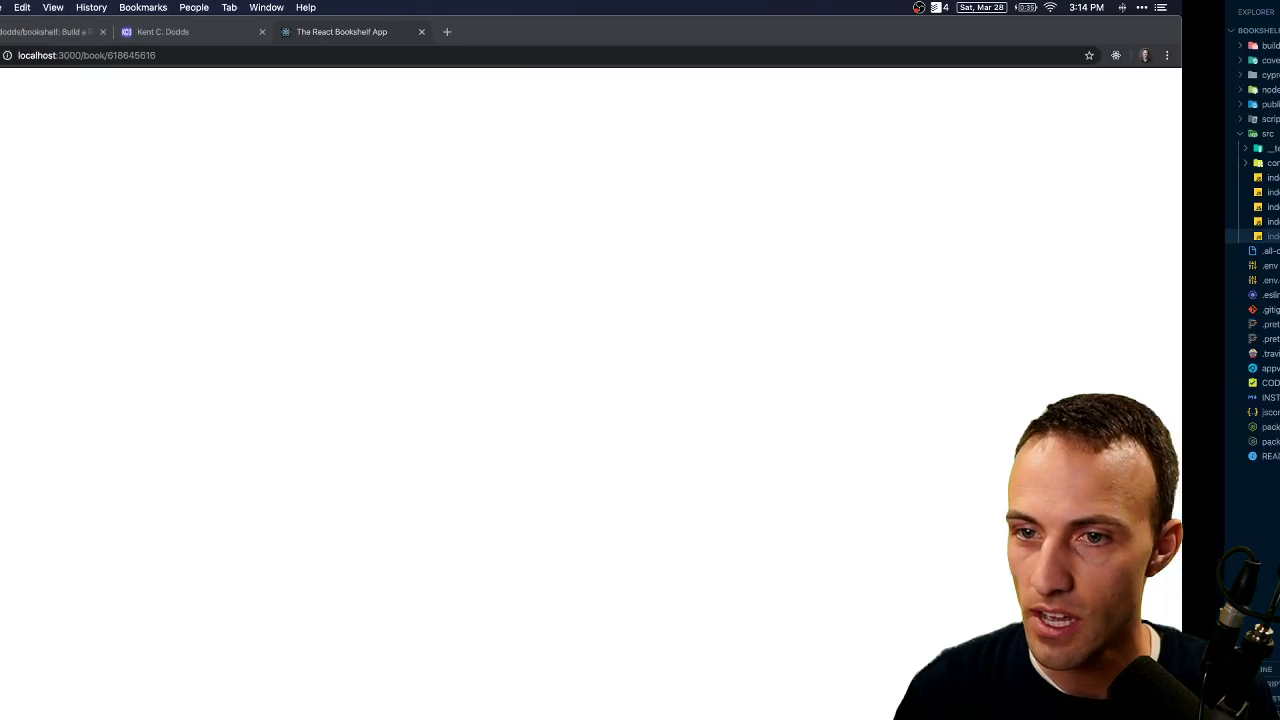
{"action": "key", "text": "super+Tab"}
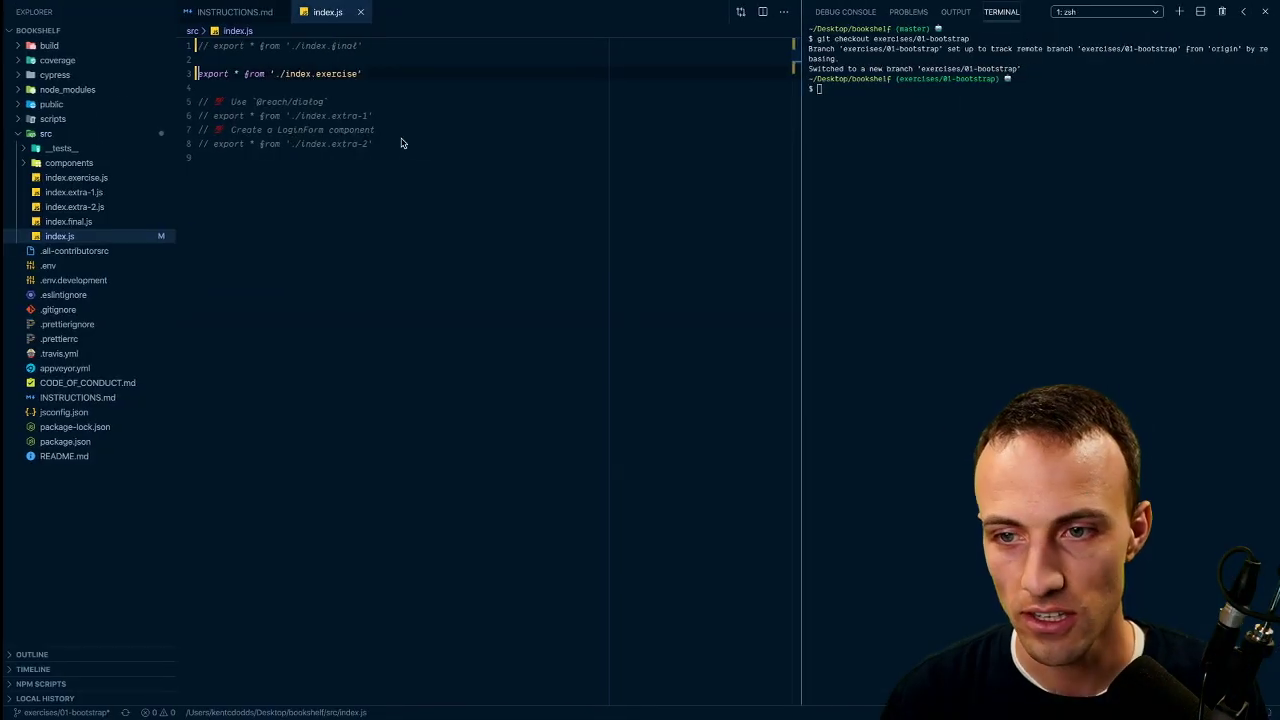
Open index.exercise.js and review its contents.
{"action": "left_click", "coordinate": [100, 178]}
{"action": "left_click", "coordinate": [416, 221]}
{"action": "key", "text": "super+a"}
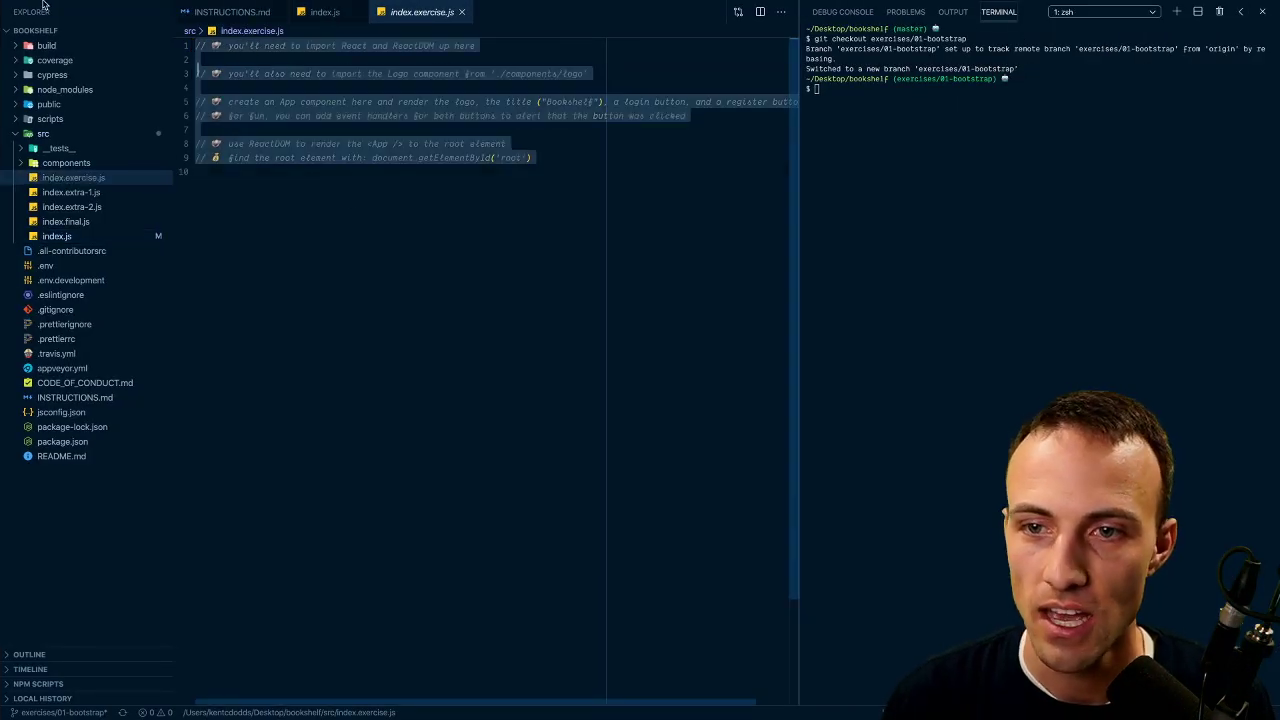
{"action": "left_click", "coordinate": [453, 339]}
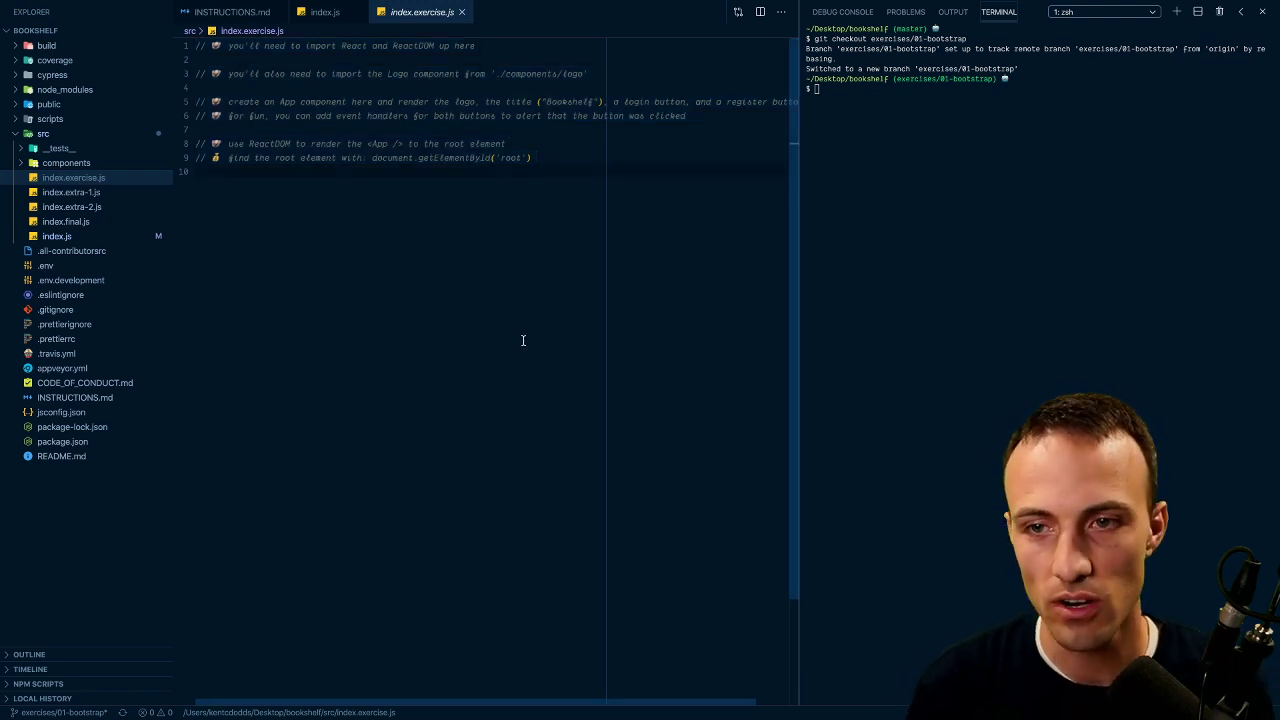
Back in index.js, leave only the index.exercise export uncommented and save.
{"action": "key", "text": "ctrl+Tab"}
{"action": "key", "text": "ctrl+slash"}
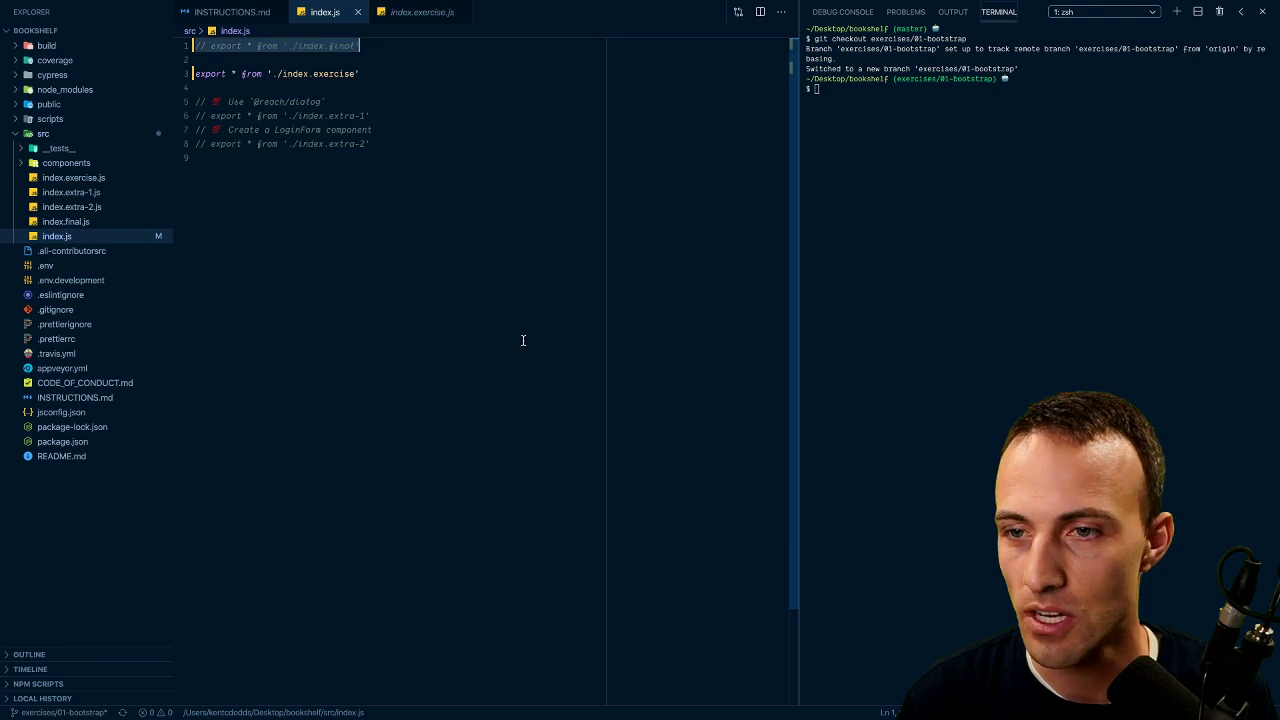
{"action": "key", "text": "Up"}
{"action": "key", "text": "Up"}
{"action": "key", "text": "ctrl+slash"}
{"action": "key", "text": "Down"}
{"action": "key", "text": "Down"}
{"action": "key", "text": "ctrl+slash"}
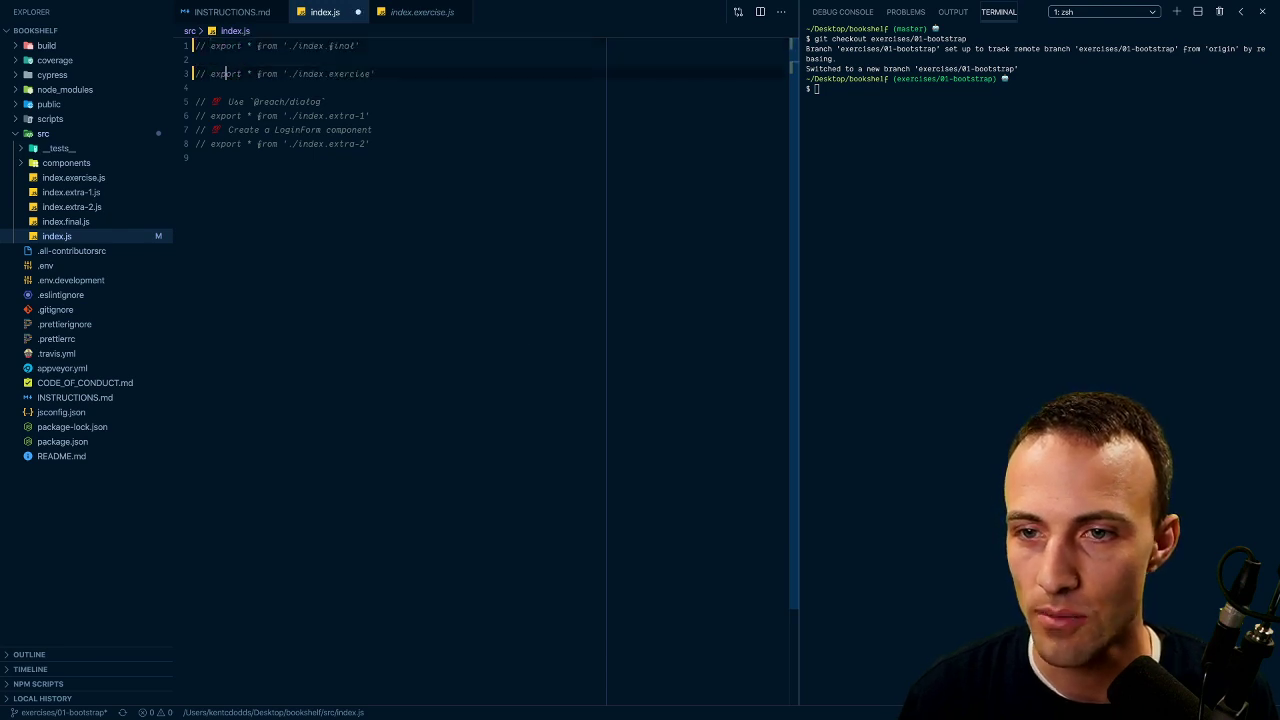
{"action": "key", "text": "ctrl+slash"}
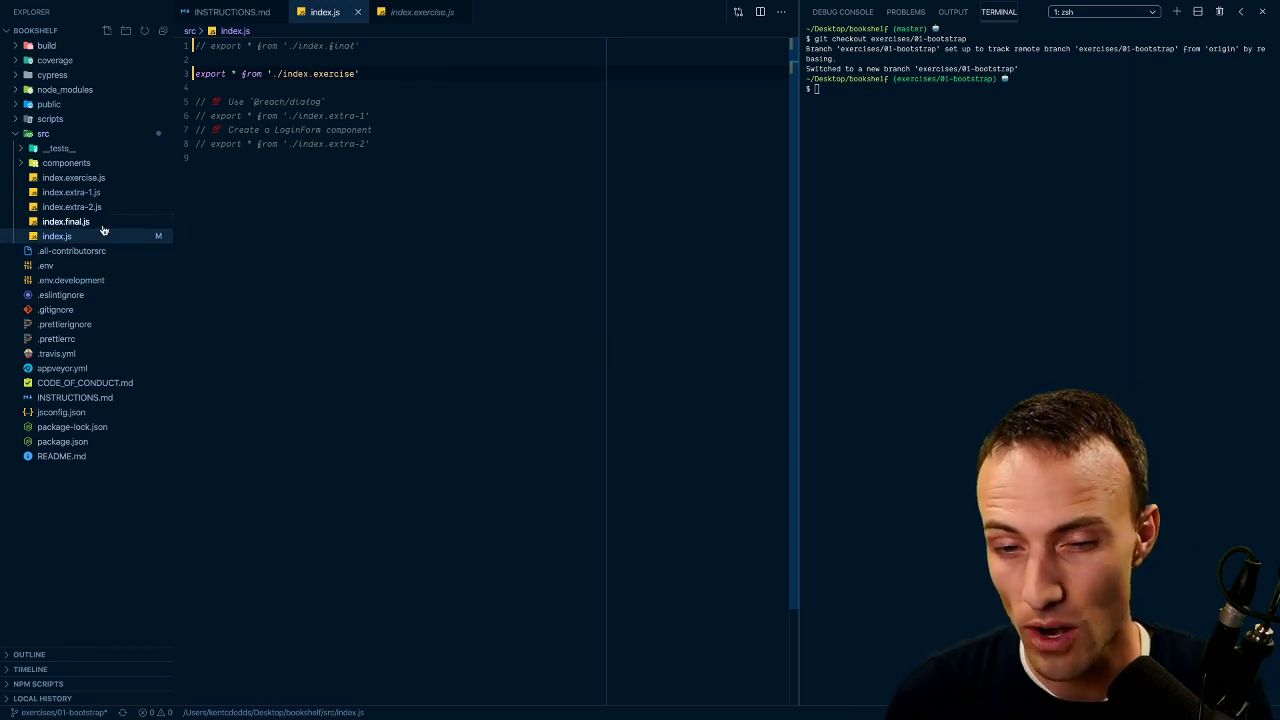
Review index.final.js, index.extra-1.js and index.extra-2.js with its LoginForm code.
{"action": "left_click", "coordinate": [65, 221]}
{"action": "left_click", "coordinate": [377, 391]}
{"action": "key", "text": "ctrl+a"}
{"action": "left_click", "coordinate": [470, 465]}
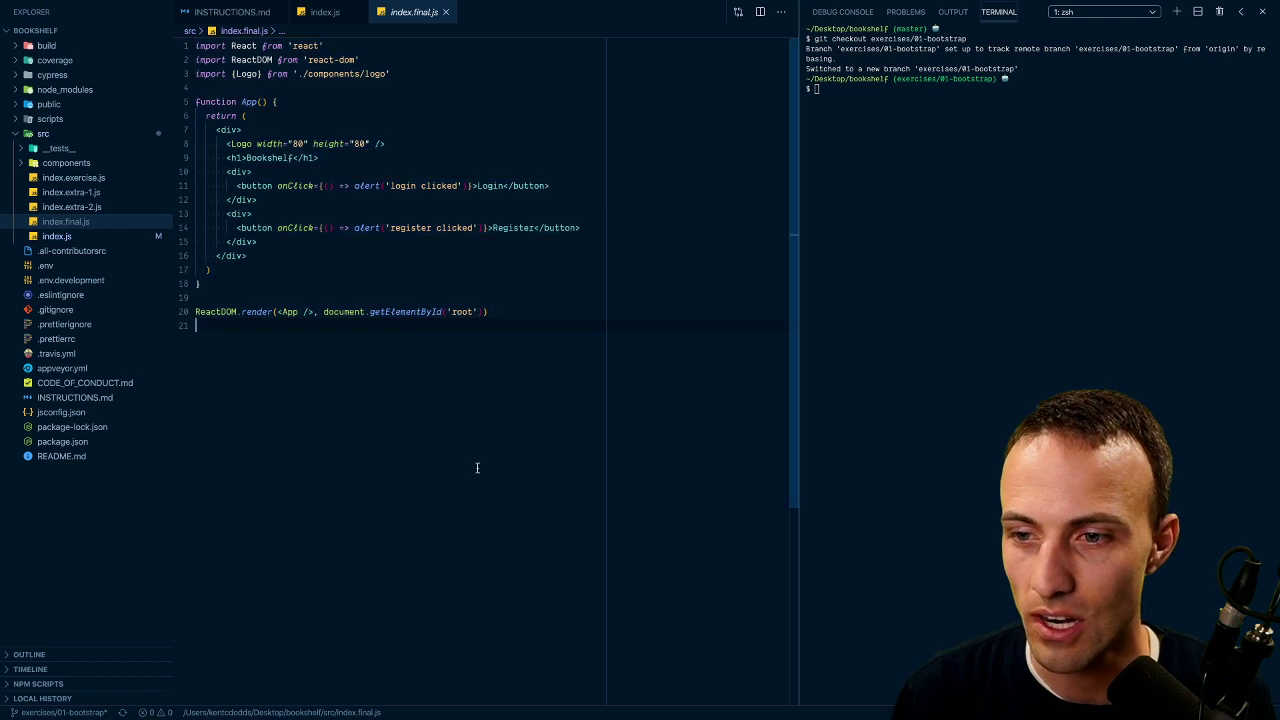
{"action": "left_click", "coordinate": [85, 193]}
{"action": "left_click", "coordinate": [88, 207]}
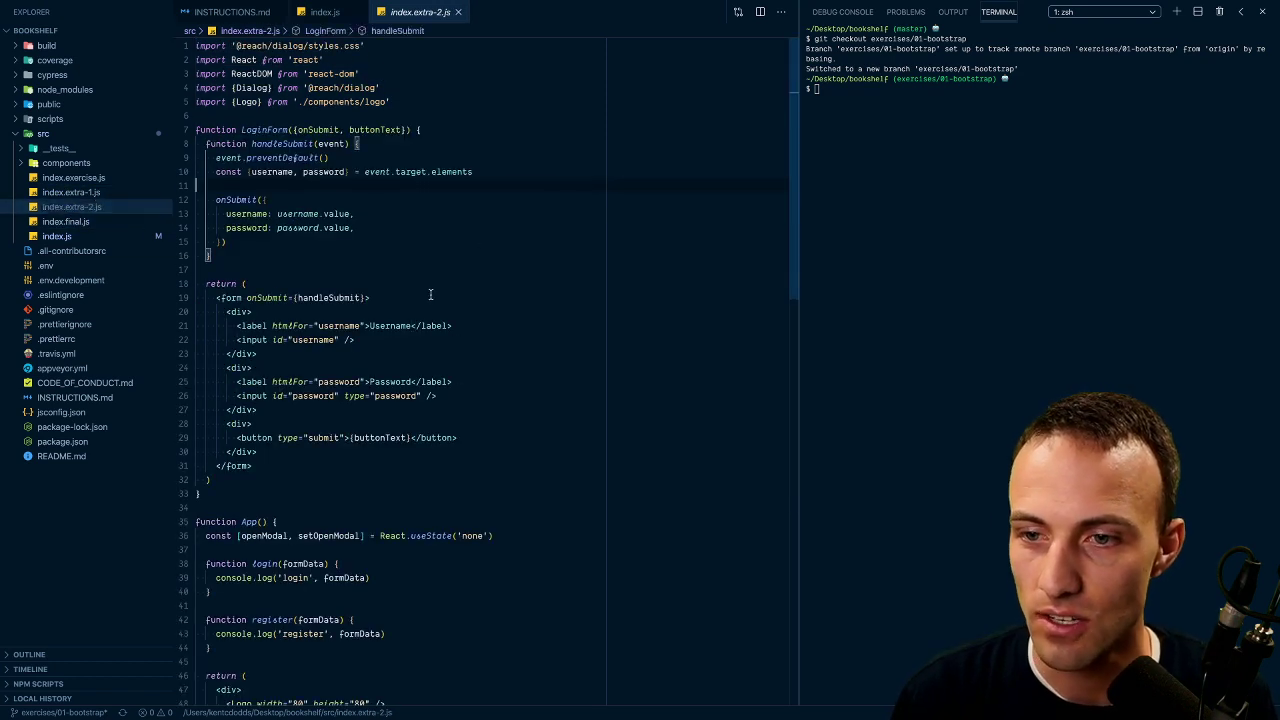
Switch index.js to the index.extra-1 export and check the Login modal in Chrome.
{"action": "key", "text": "ctrl+Tab"}
{"action": "key", "text": "super+slash"}
{"action": "key", "text": "Down"}
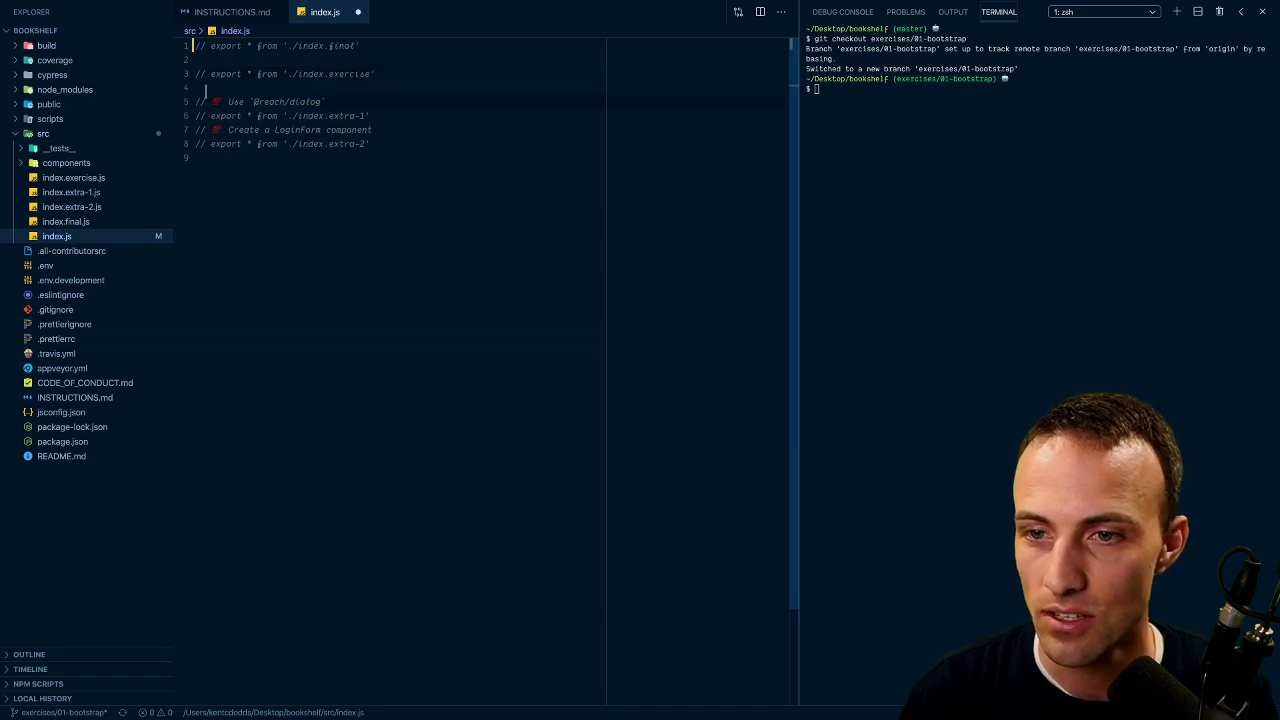
{"action": "key", "text": "super+slash"}
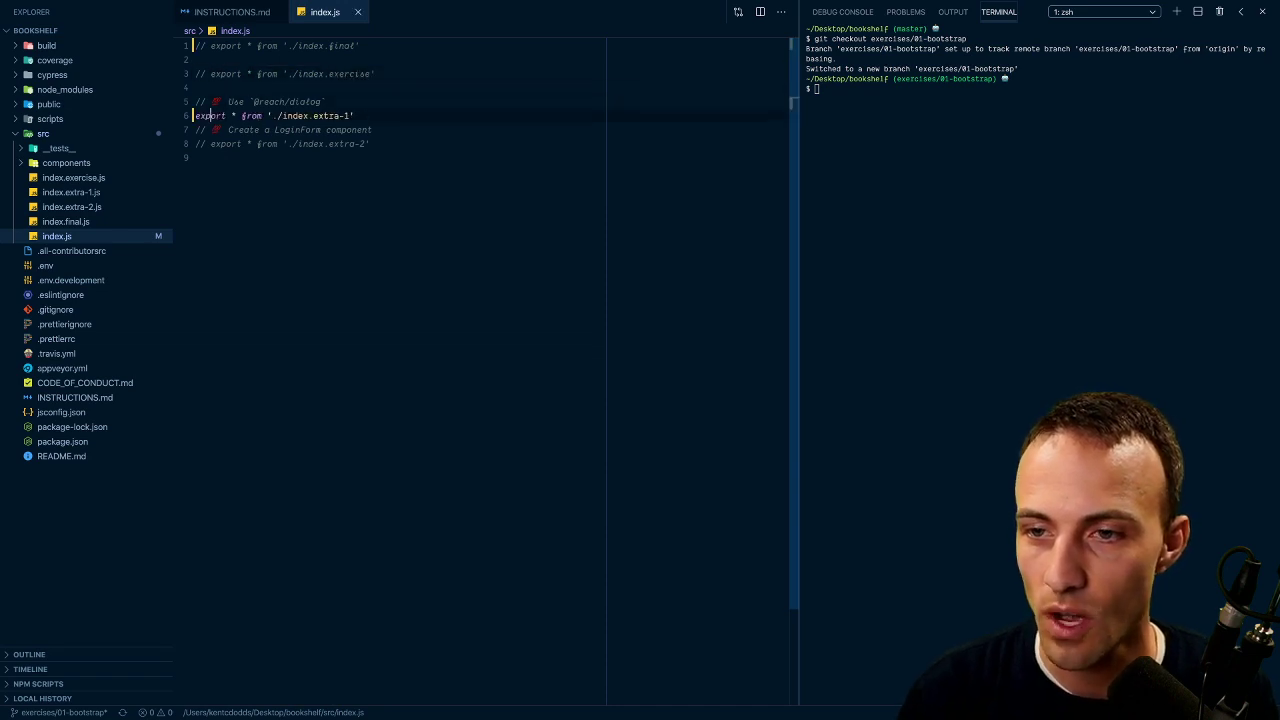
{"action": "key", "text": "super+Tab"}
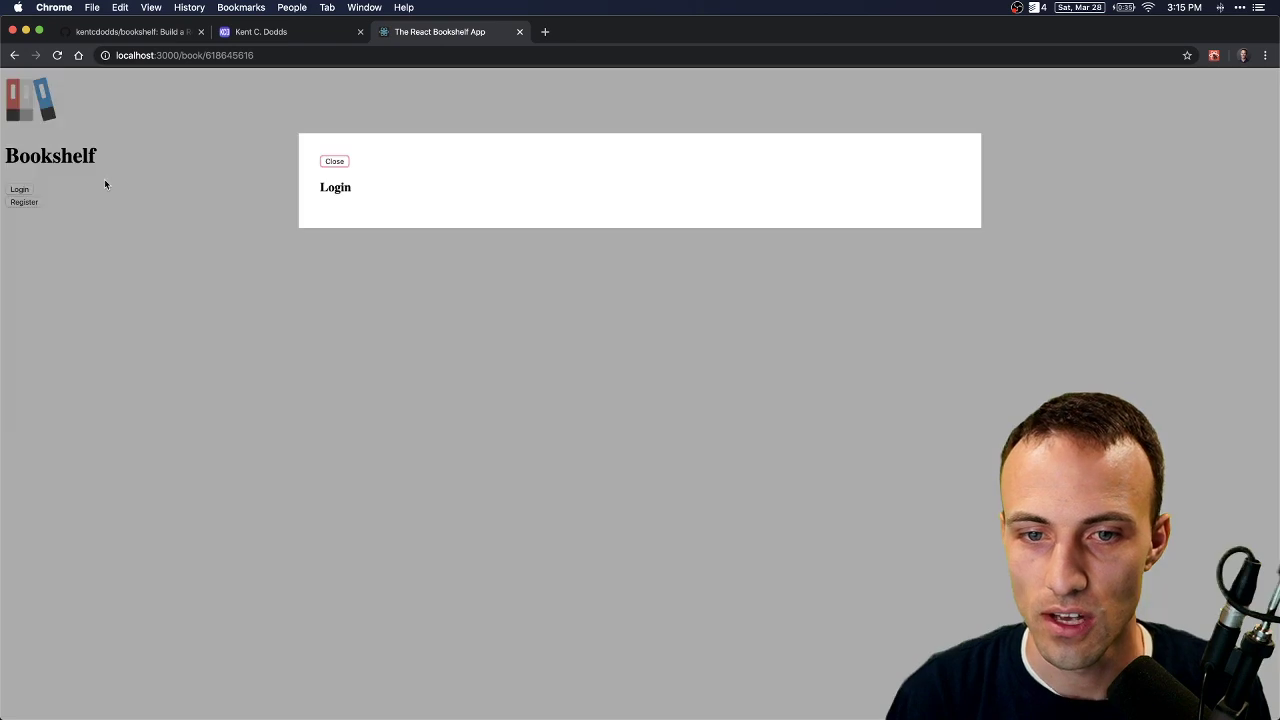
{"action": "left_click", "coordinate": [244, 341]}
{"action": "key", "text": "super+Tab"}
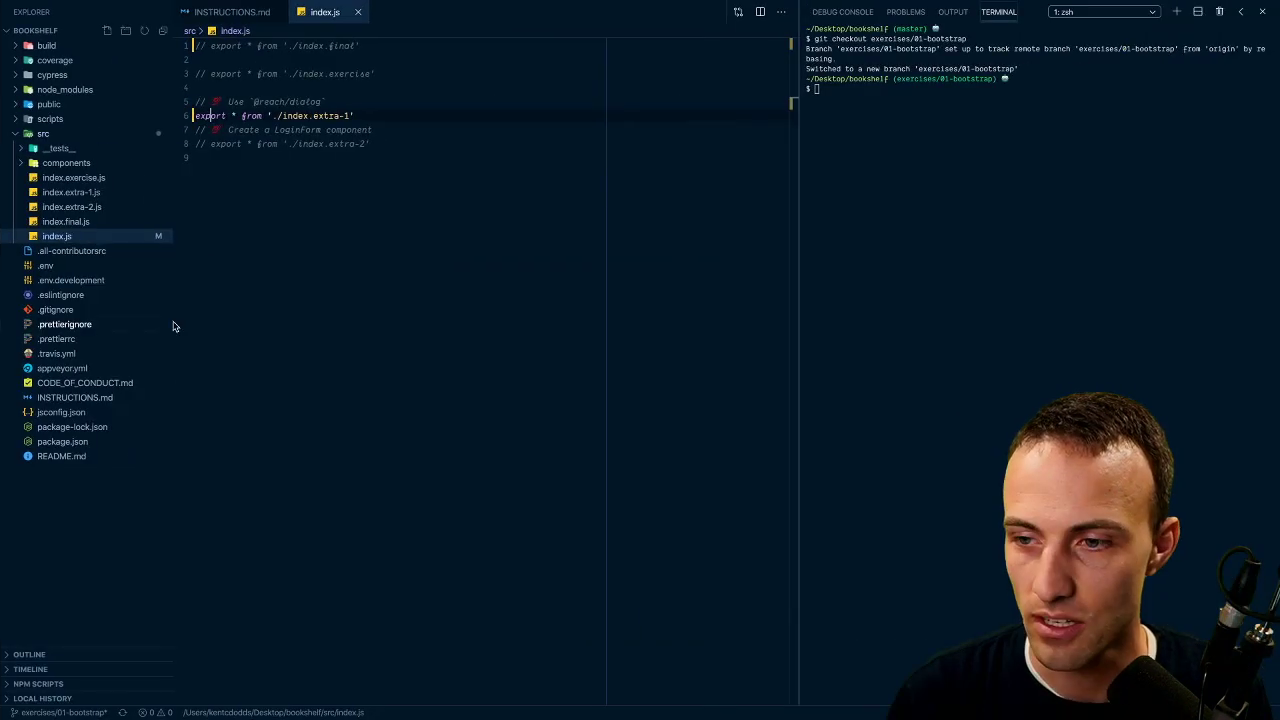
Switch index.js to the index.extra-2 export and save.
{"action": "key", "text": "super+slash"}
{"action": "key", "text": "Down"}
{"action": "key", "text": "Down"}
{"action": "key", "text": "super+slash"}
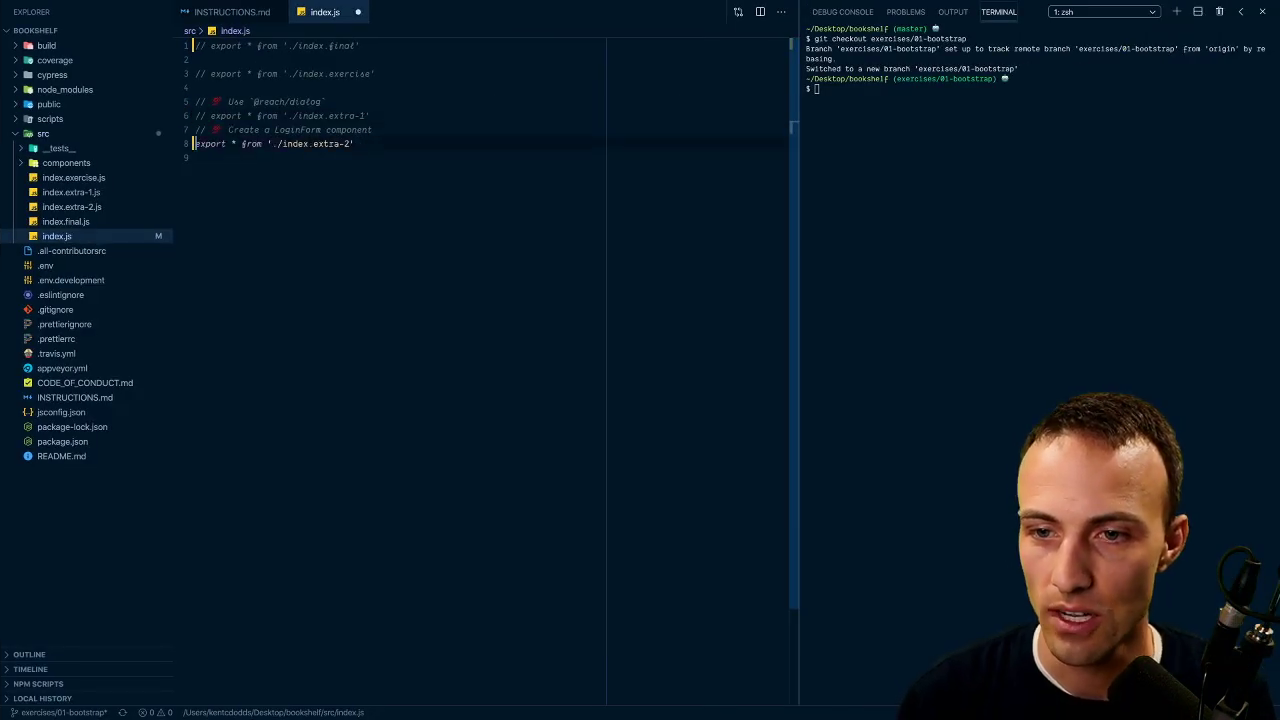
{"action": "key", "text": "super+s"}
Submit the Chrome login form with a test username and check the DevTools console.
{"action": "key", "text": "super+Tab"}
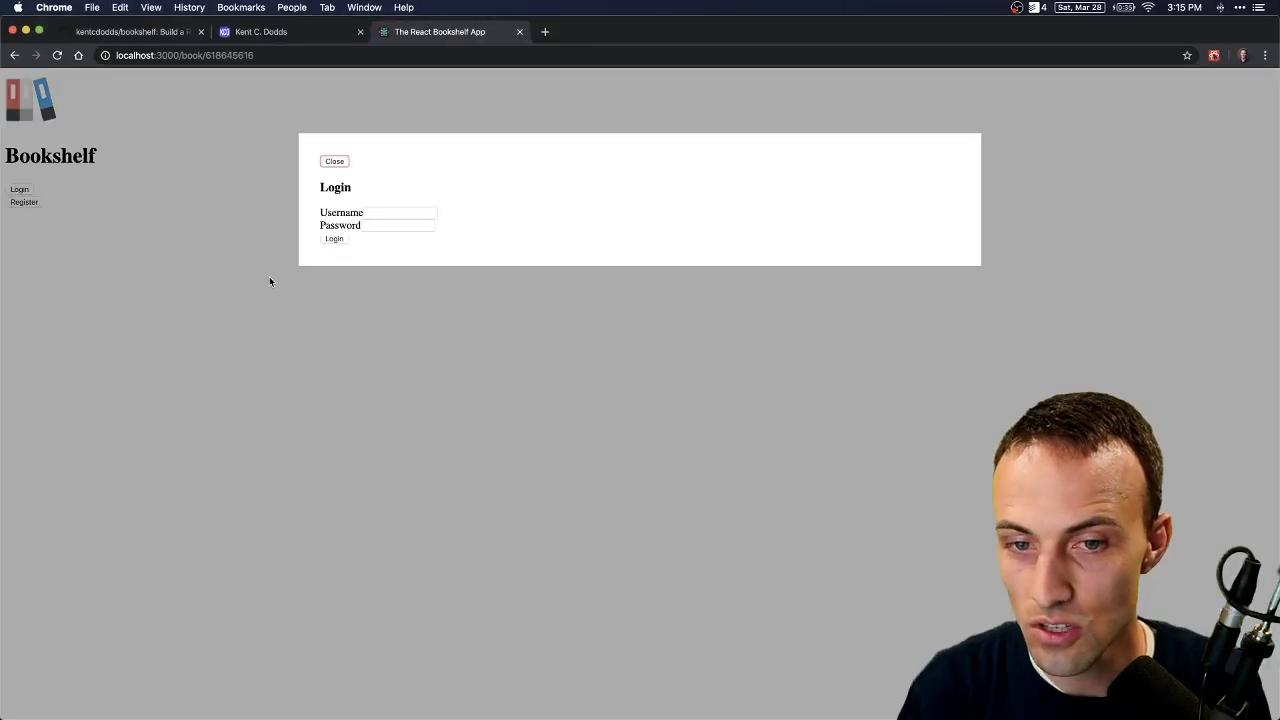
{"action": "type", "text": "w"}
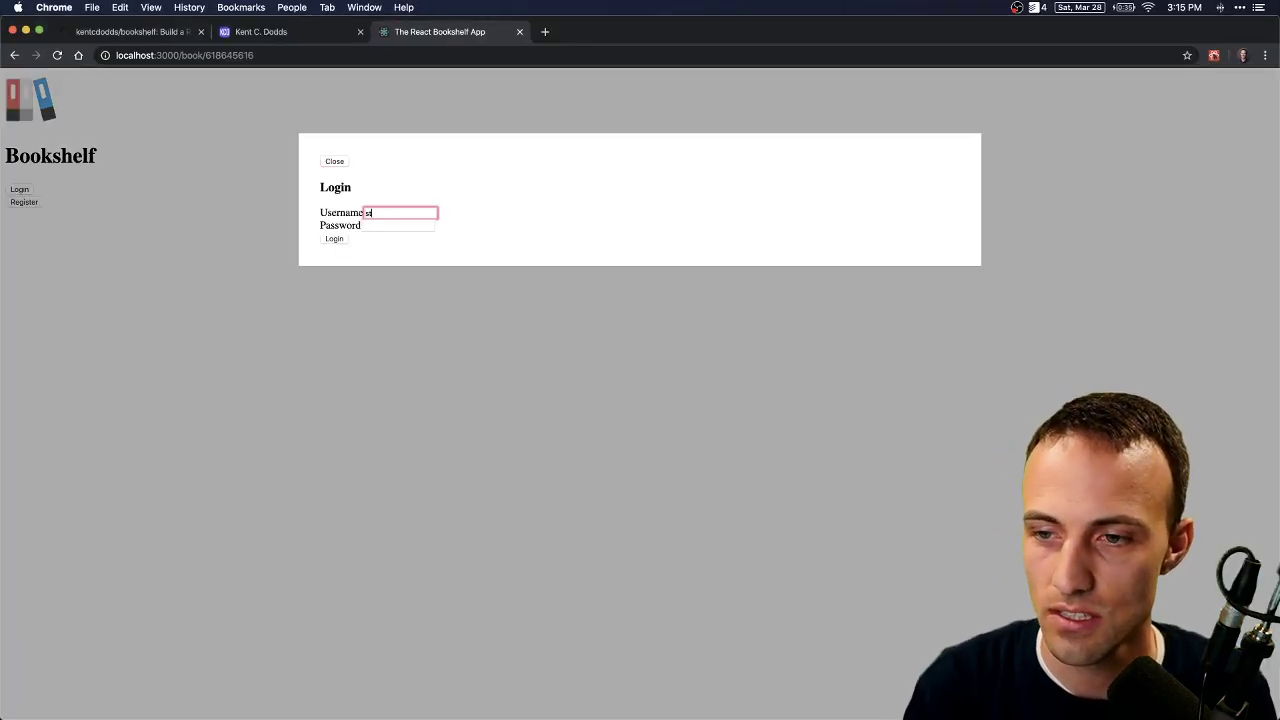
{"action": "type", "text": "tuff"}
{"action": "key", "text": "Tab"}
{"action": "key", "text": "Return"}
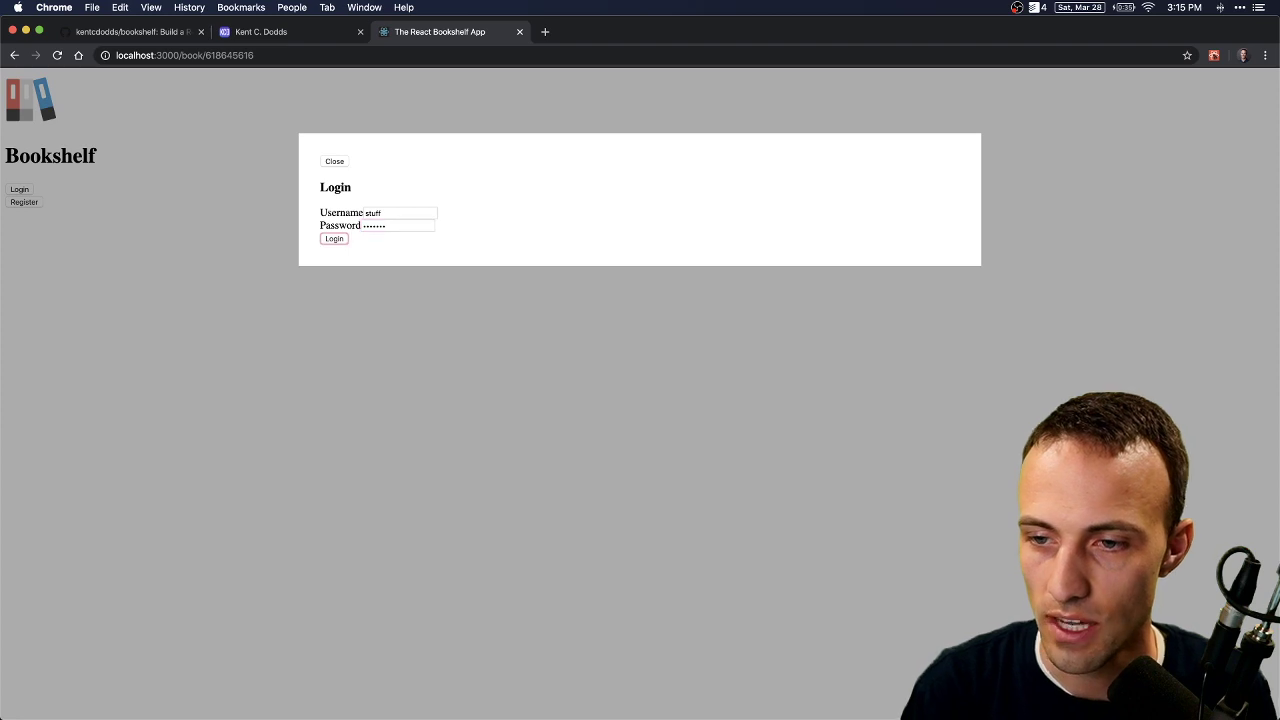
{"action": "key", "text": "super+alt+i"}
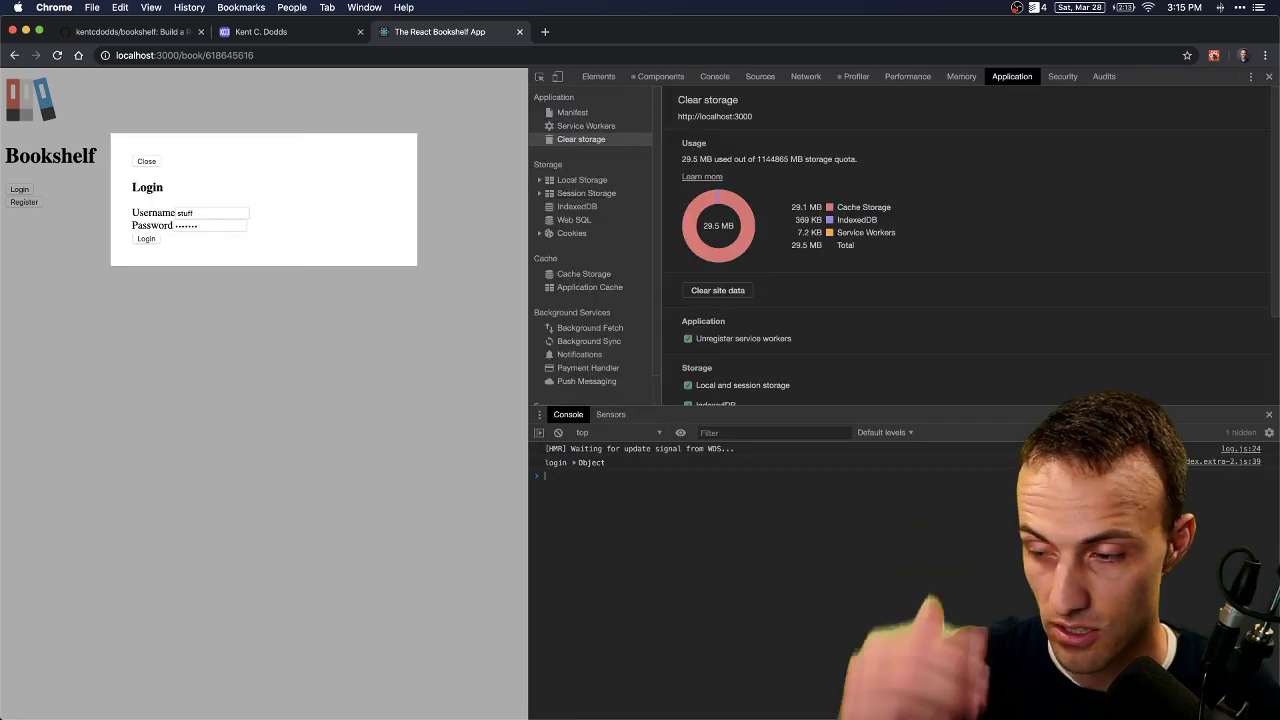
{"action": "key", "text": "super+alt+i"}
Comment out index.extra-2, re-enable the index.final export, and save index.js.
{"action": "key", "text": "super+Tab"}
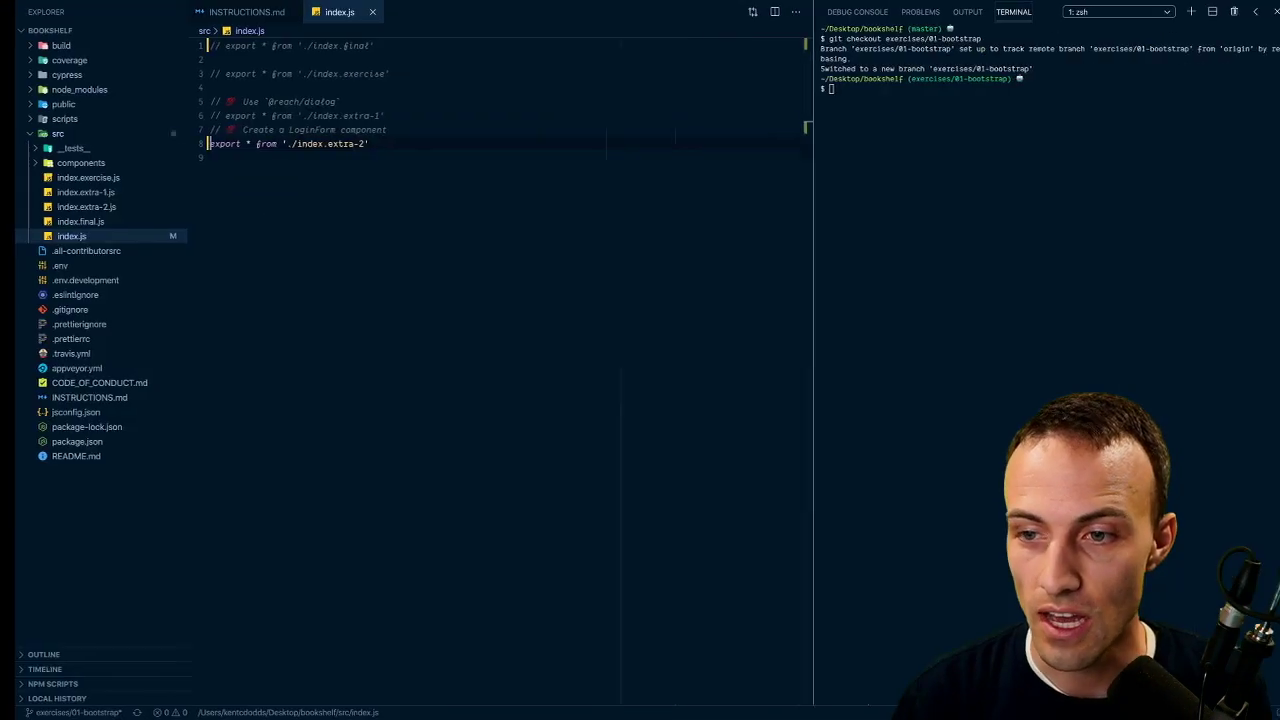
{"action": "key", "text": "super+slash"}
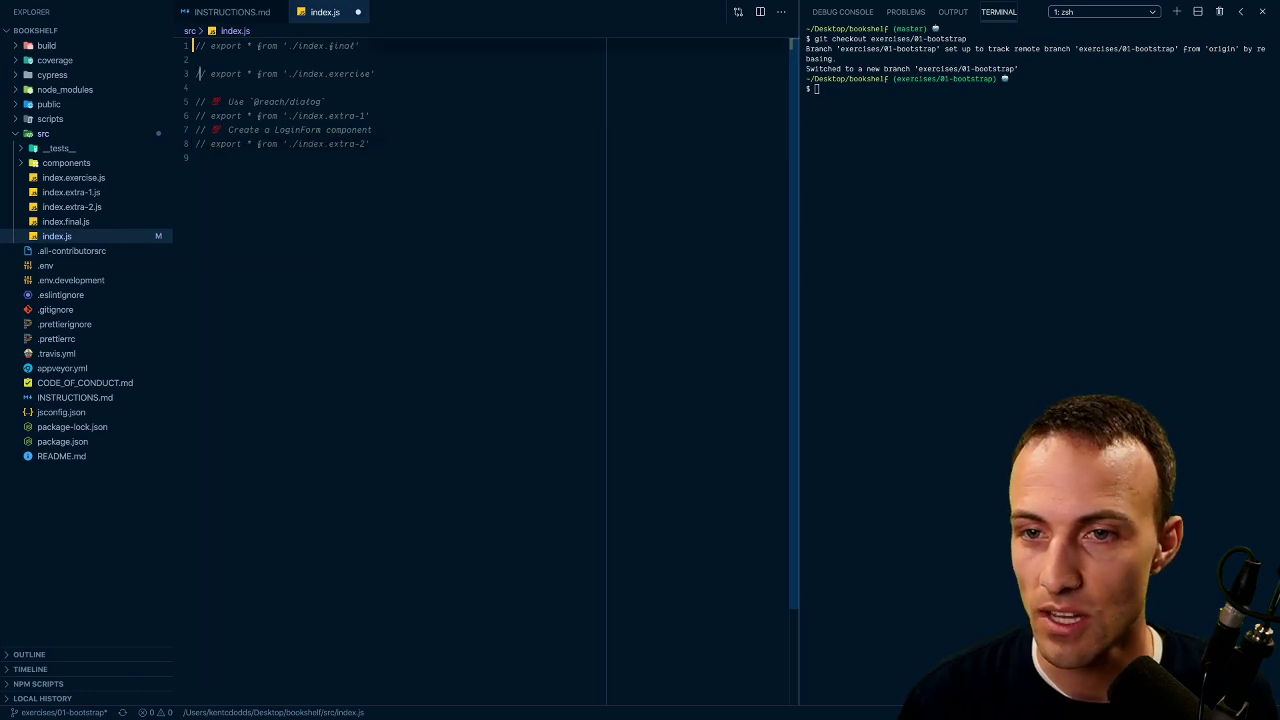
{"action": "key", "text": "super+slash"}
{"action": "key", "text": "super+s"}
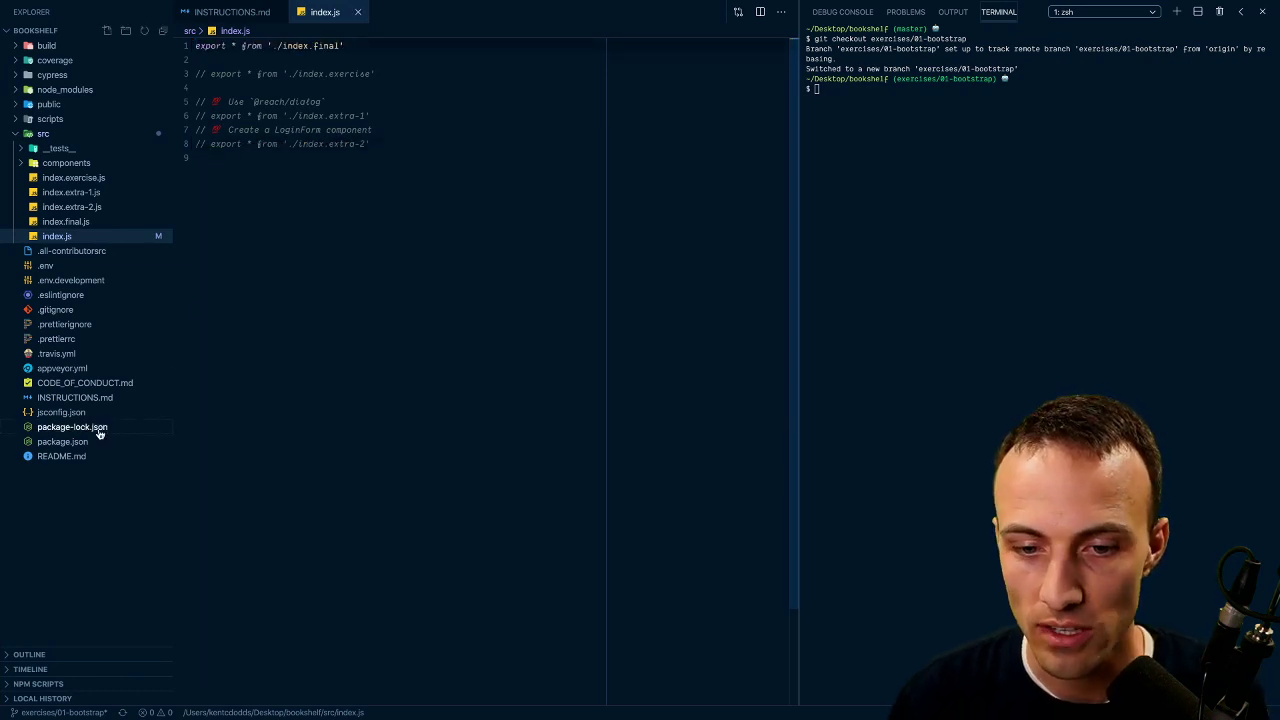
Open INSTRUCTIONS.md and look at the feedback link at its end on line 64.
{"action": "left_click", "coordinate": [84, 401]}
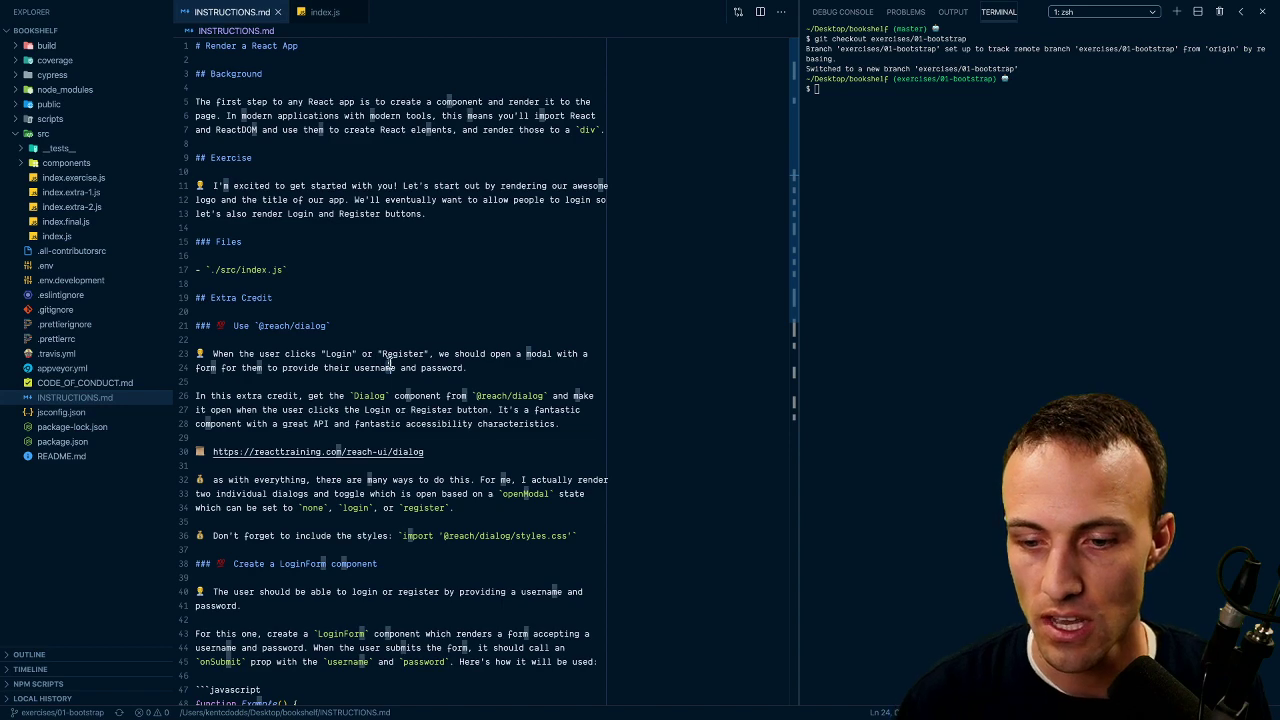
{"action": "key", "text": "super+Down"}
{"action": "key", "text": "Up"}
{"action": "key", "text": "shift+End"}
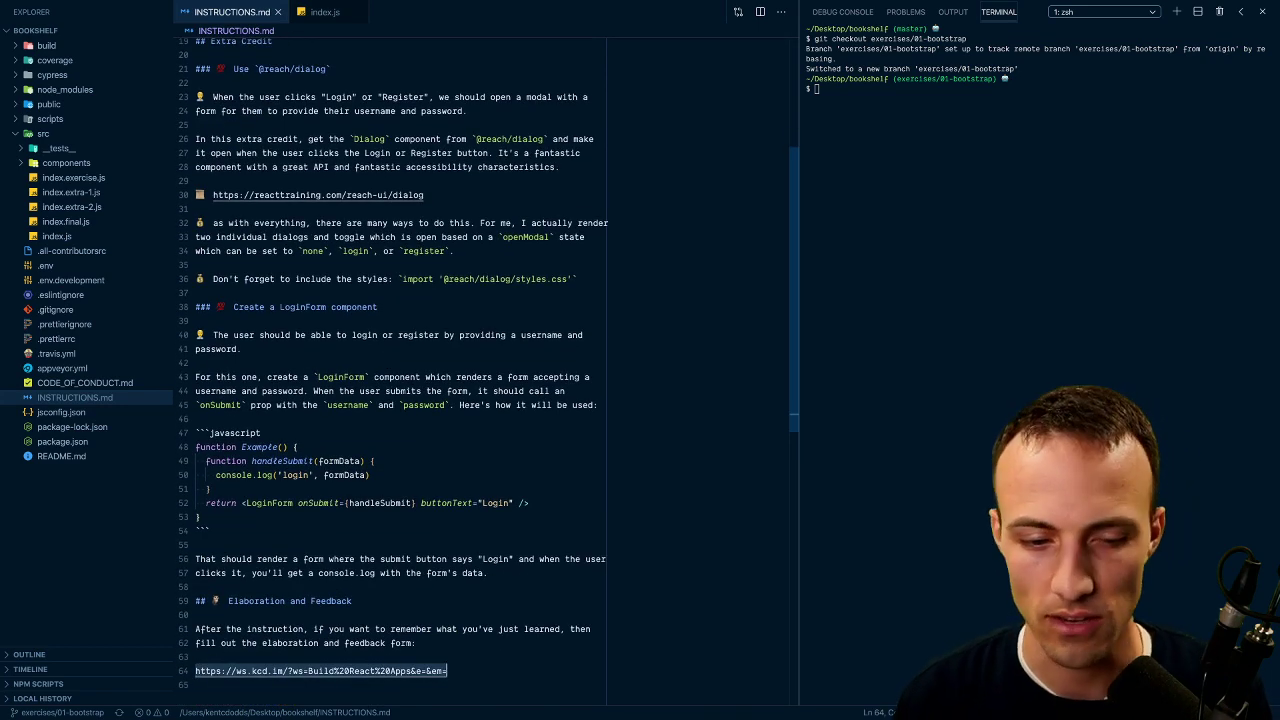
{"action": "left_click", "coordinate": [533, 202]}
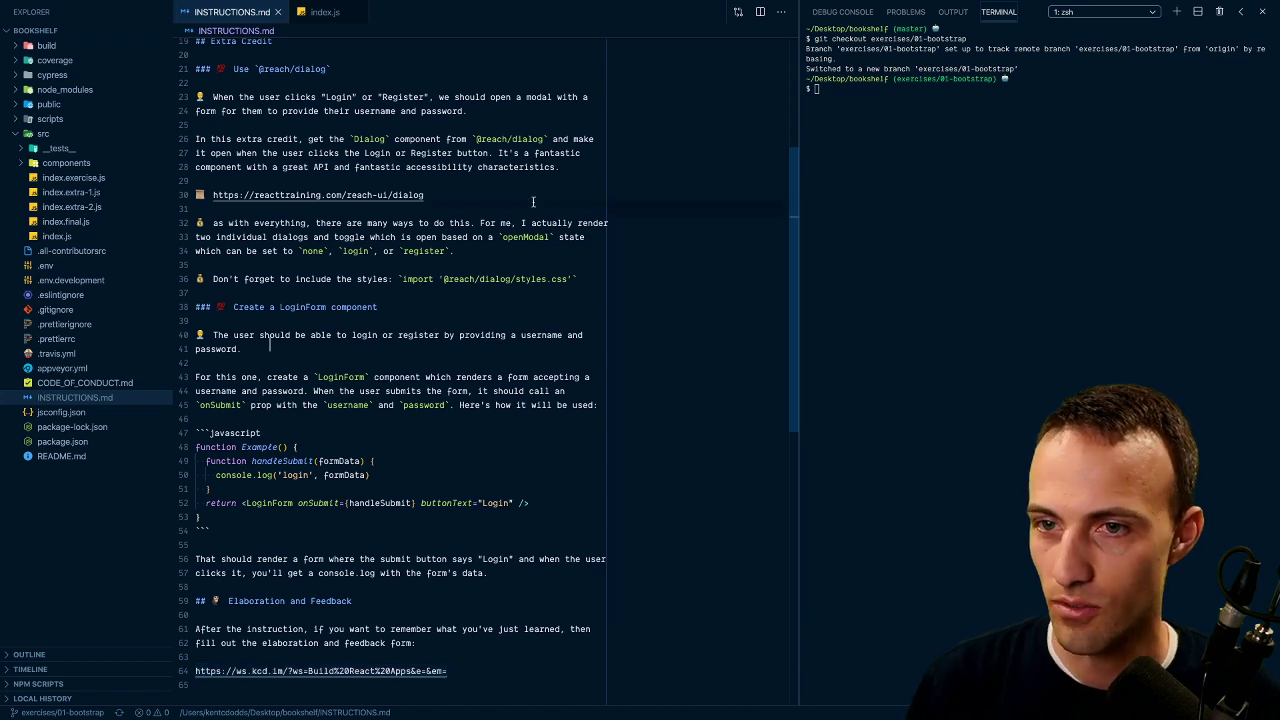
Run git checkout exercises/04-authentication in the terminal, then hide the terminal panel.
{"action": "left_click", "coordinate": [911, 191]}
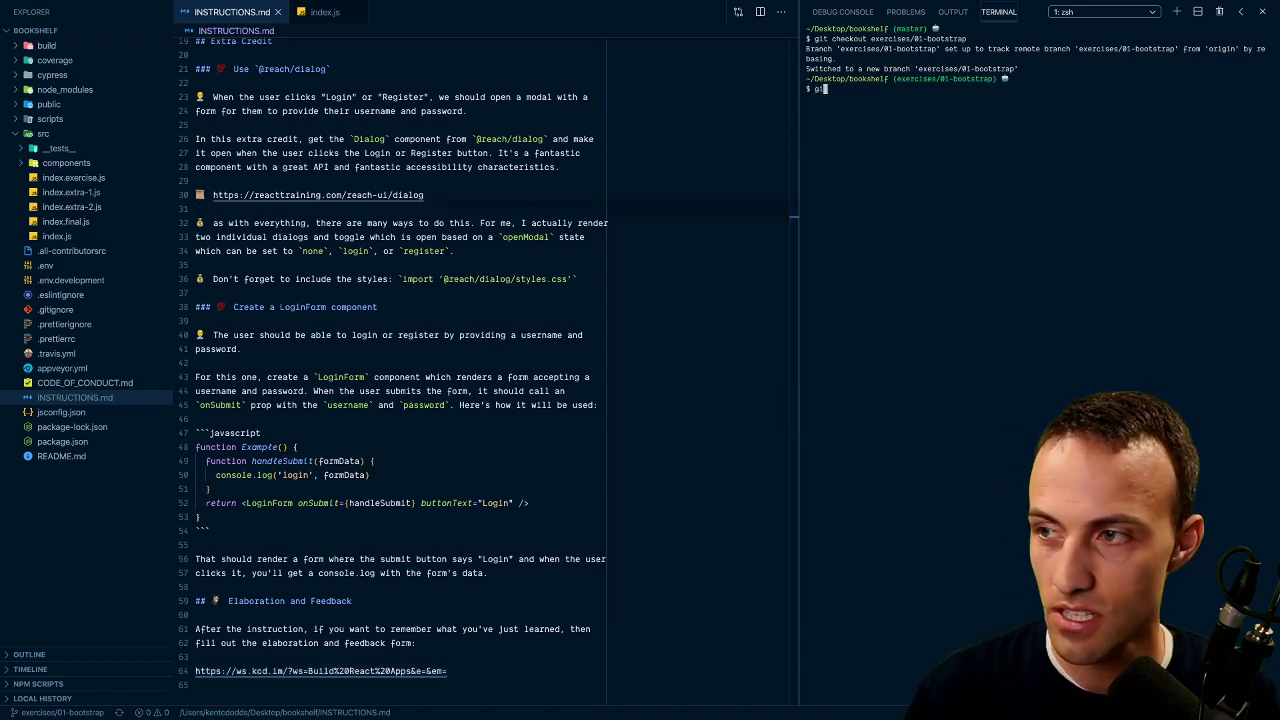
{"action": "type", "text": "git che"}
{"action": "key", "text": "Tab"}
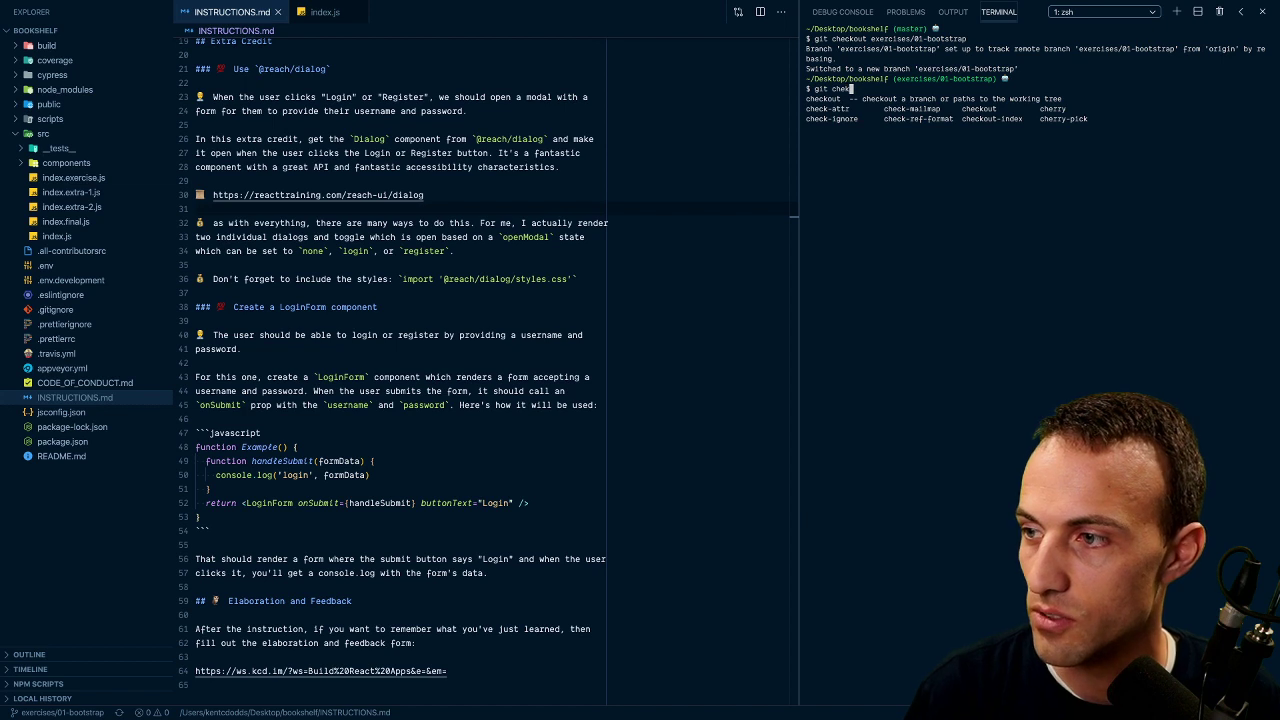
{"action": "type", "text": "ckout"}
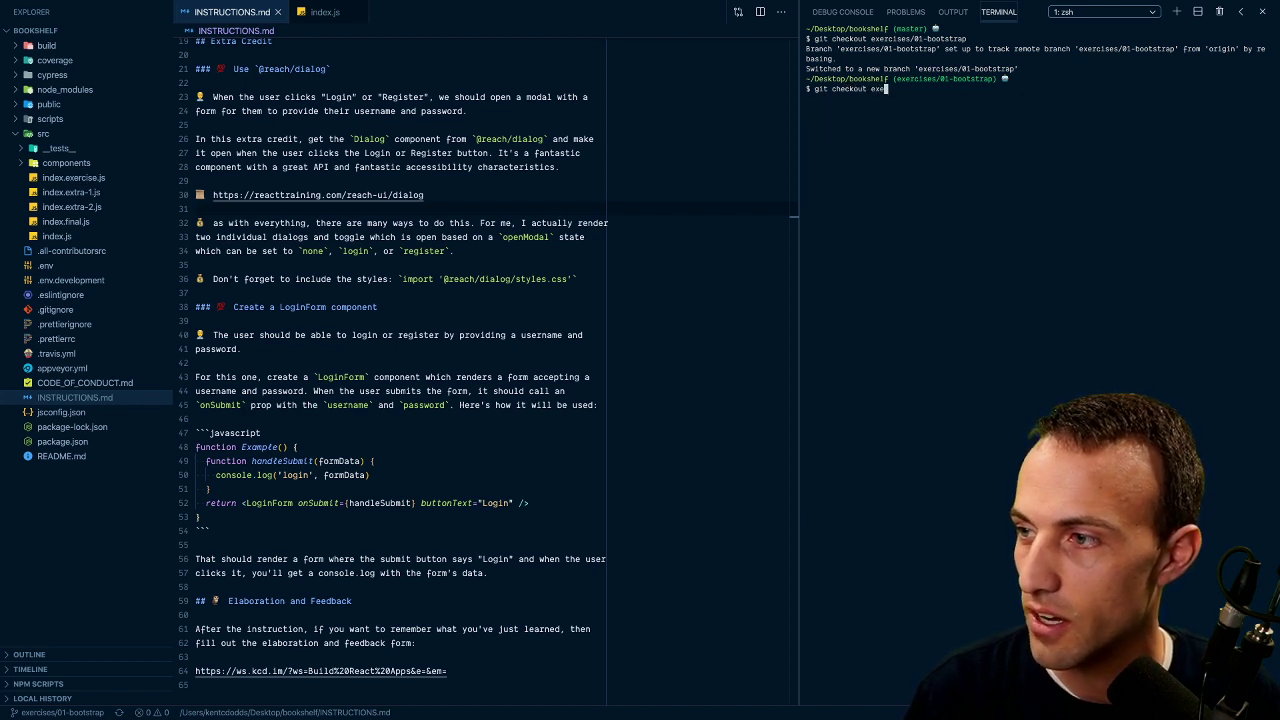
{"action": "type", "text": " exe"}
{"action": "key", "text": "Tab"}
{"action": "type", "text": "4"}
{"action": "key", "text": "Tab"}
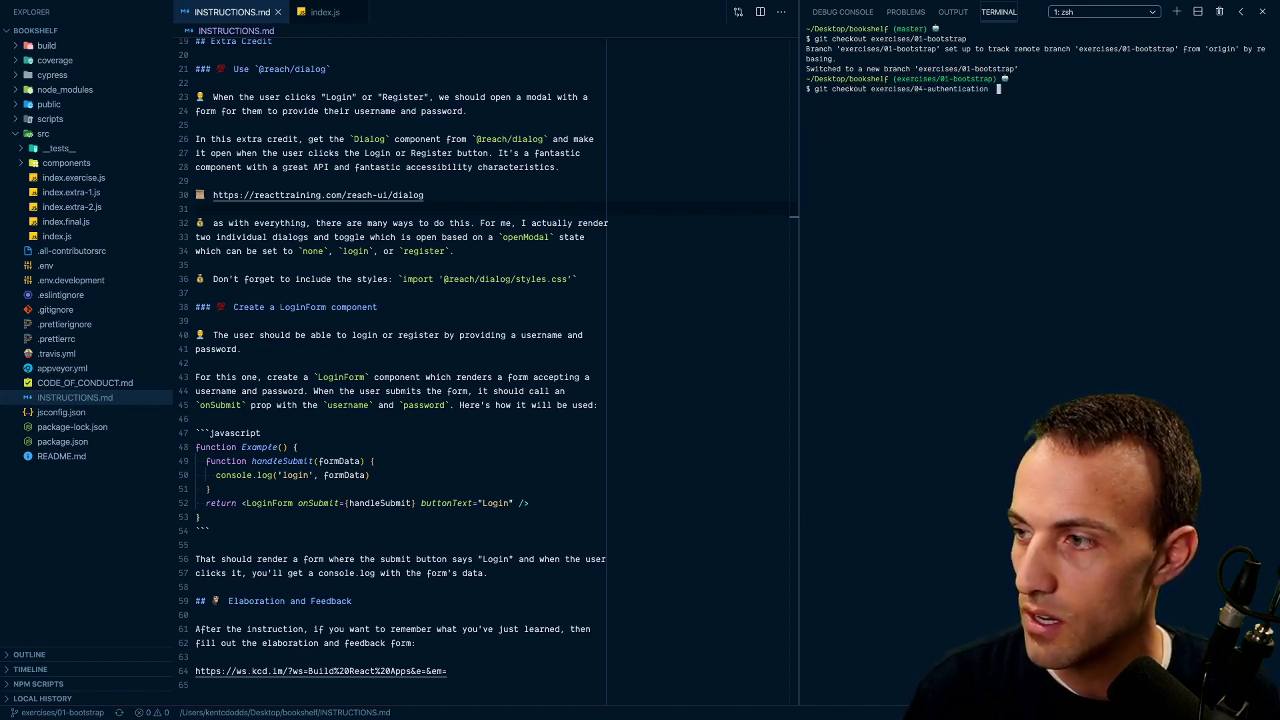
{"action": "key", "text": "Return"}
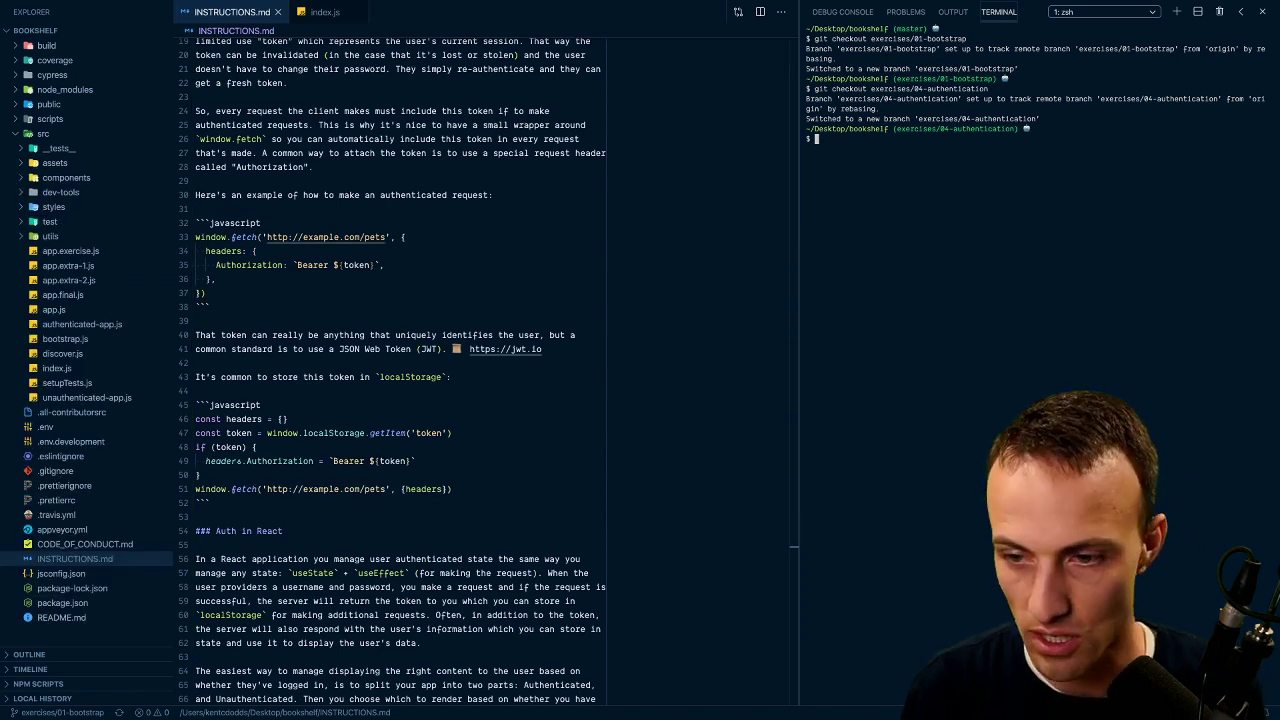
{"action": "key", "text": "super+j"}
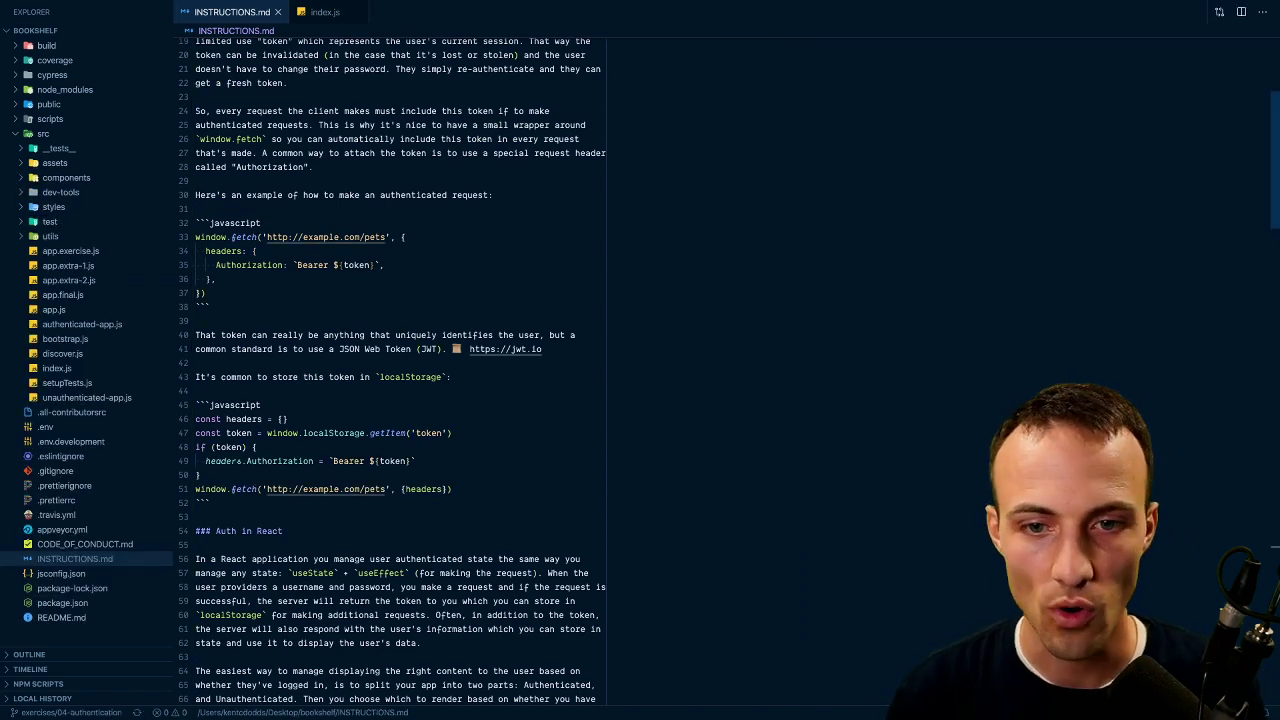
In Chrome, log into Bookshelf with the test username and password.
{"action": "key", "text": "super+Tab"}
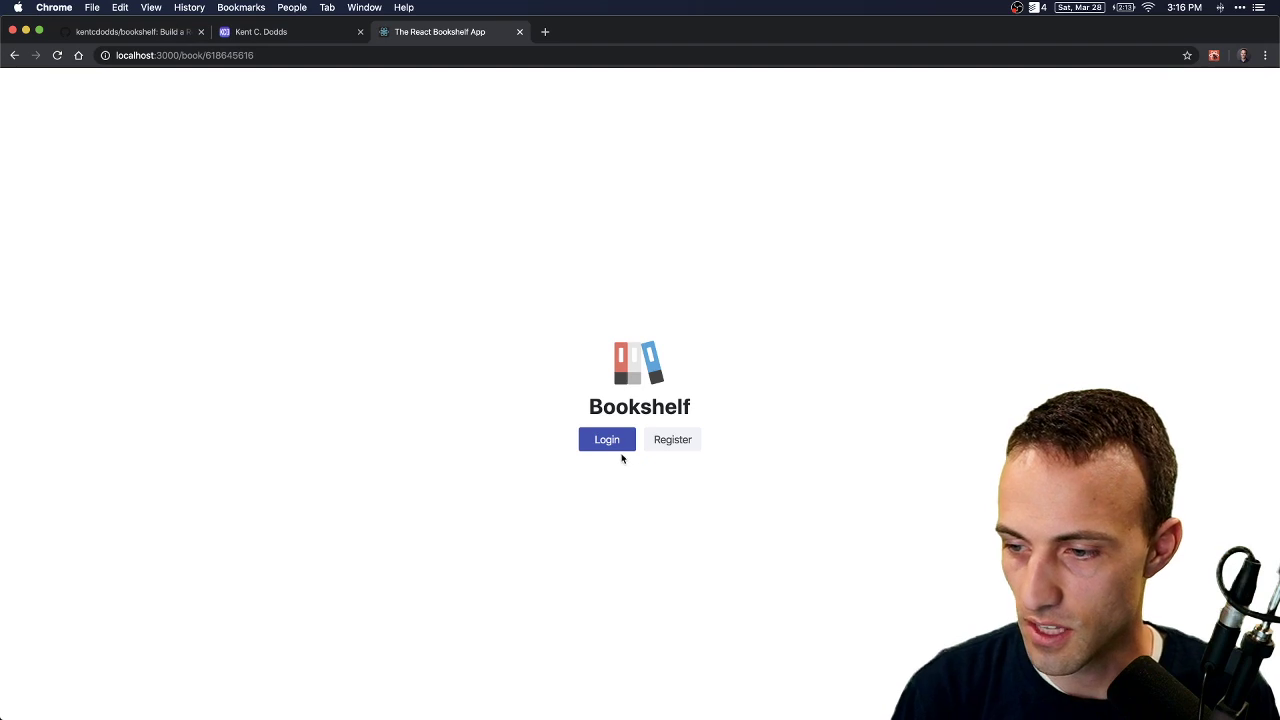
{"action": "left_click", "coordinate": [612, 446]}
{"action": "type", "text": "abc"}
{"action": "key", "text": "Tab"}
{"action": "type", "text": "abc"}
{"action": "key", "text": "Return"}
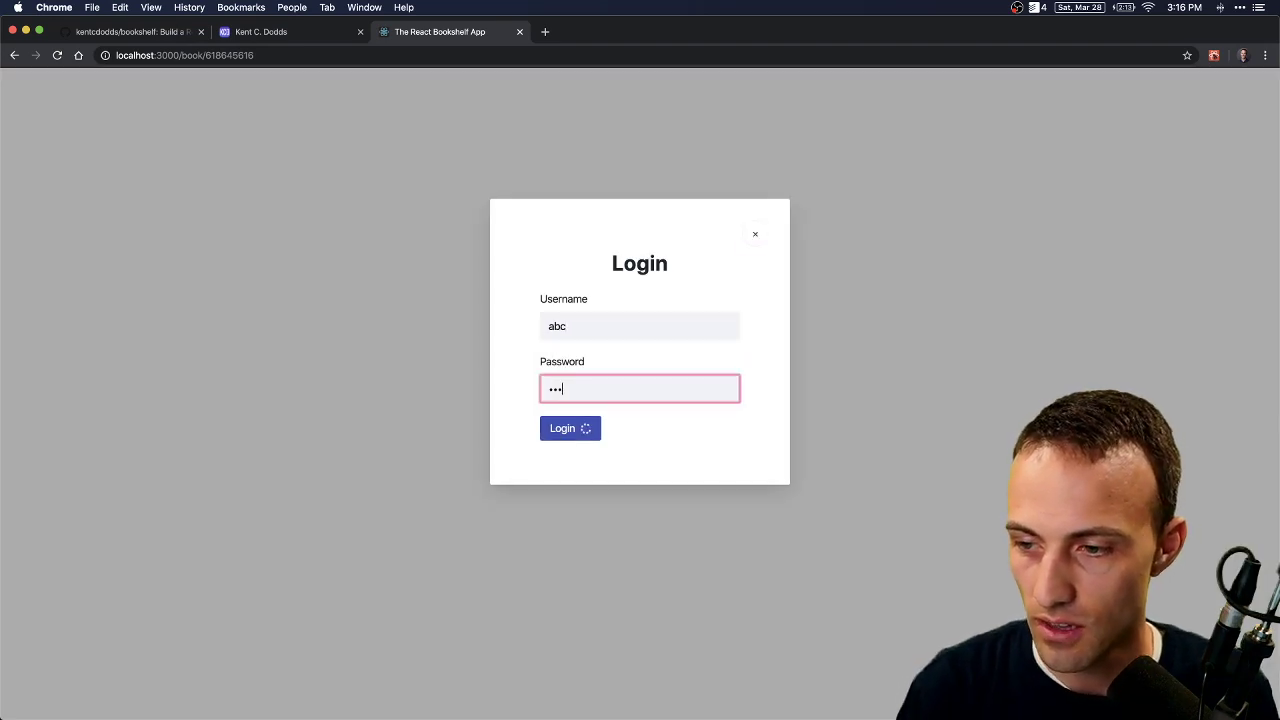
Search for 'book' and scroll through the results.
{"action": "key", "text": "Tab"}
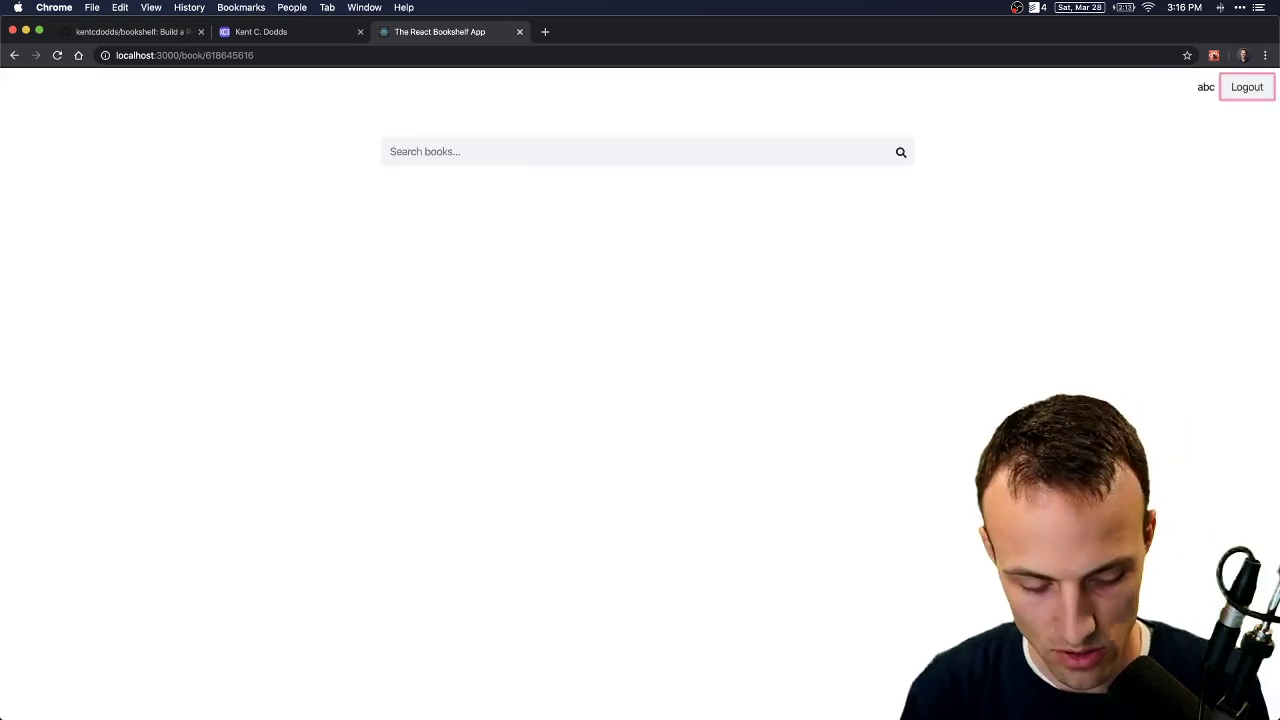
{"action": "key", "text": "Tab"}
{"action": "type", "text": "book"}
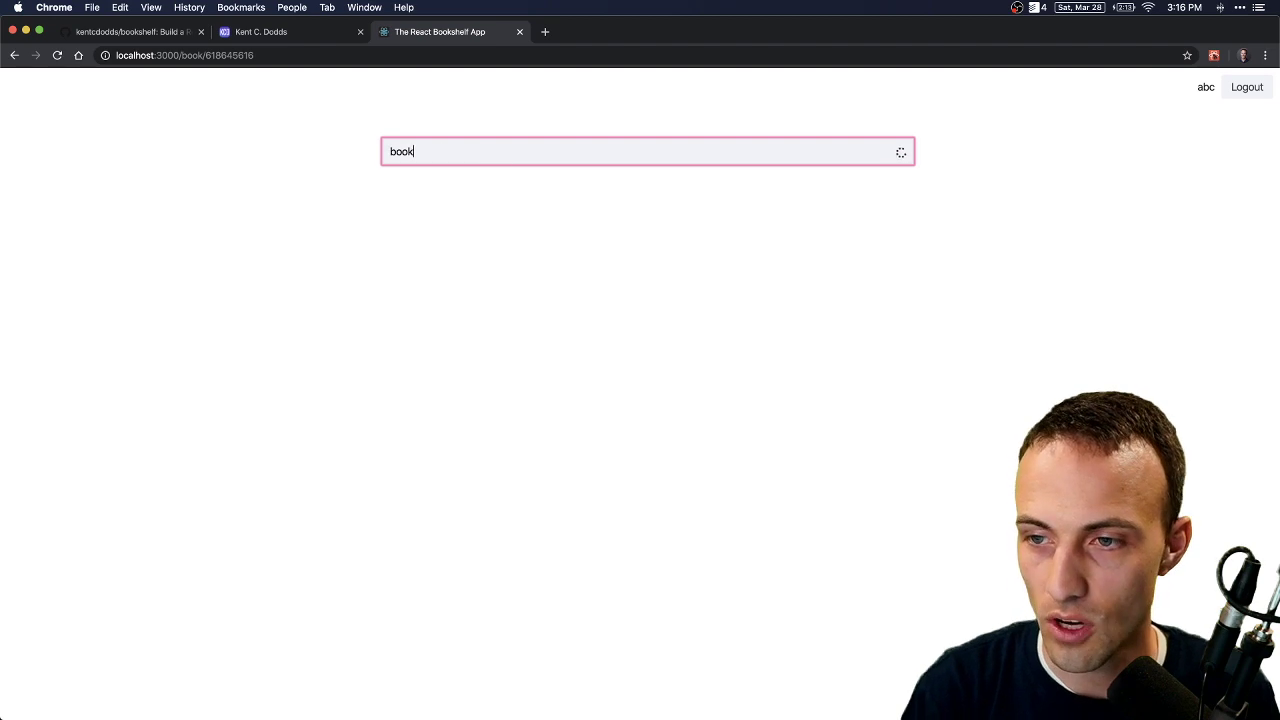
{"action": "scroll", "coordinate": [648, 400], "scroll_direction": "down", "scroll_amount": 10}
{"action": "scroll", "coordinate": [648, 400], "scroll_direction": "up", "scroll_amount": 10}
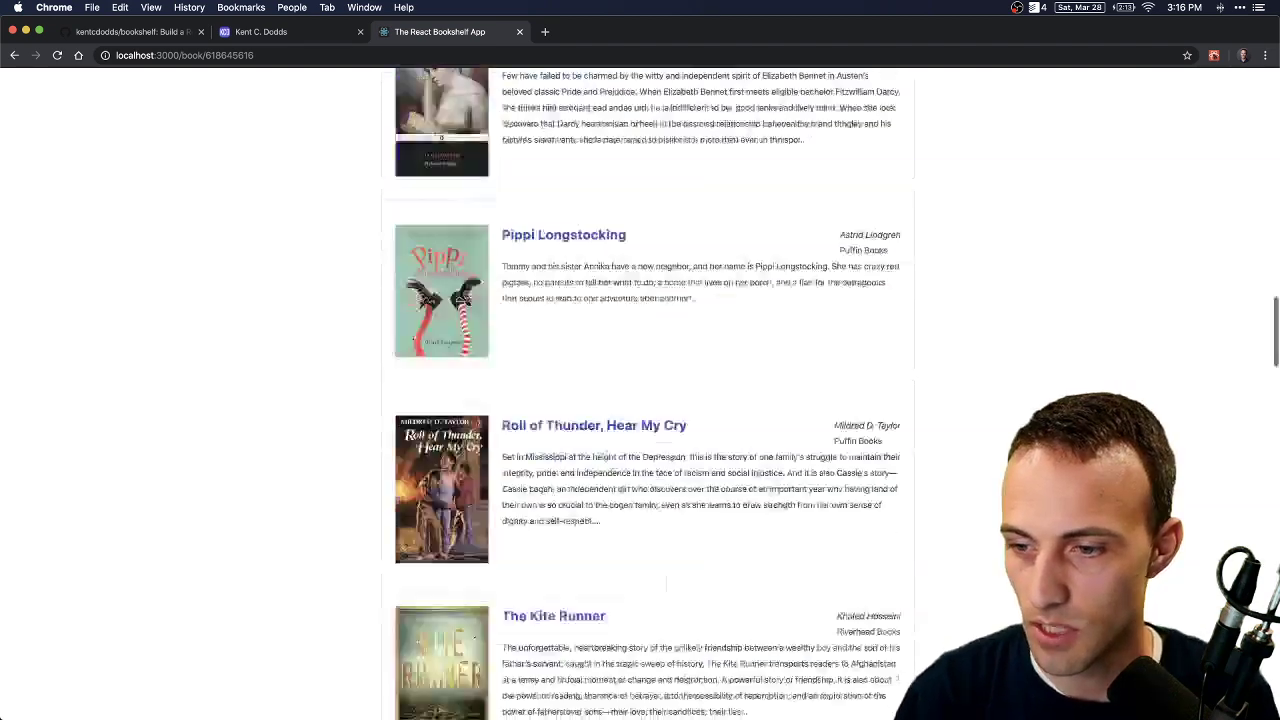
{"action": "key", "text": "super+Tab"}
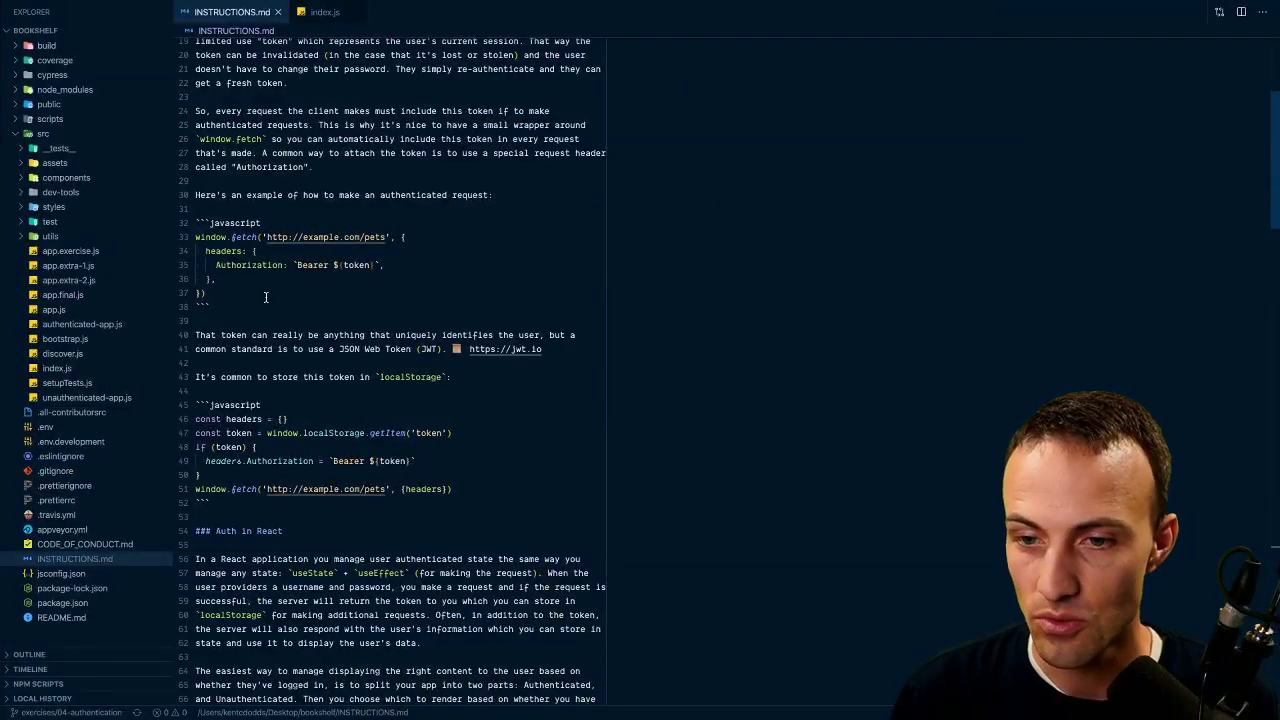
Read the authentication instructions' Background, exercise steps and three-file Files section.
{"action": "scroll", "coordinate": [265, 297], "scroll_direction": "up", "scroll_amount": 5}
{"action": "left_click_drag", "start_coordinate": [228, 76], "coordinate": [522, 340]}
{"action": "left_click", "coordinate": [522, 349]}
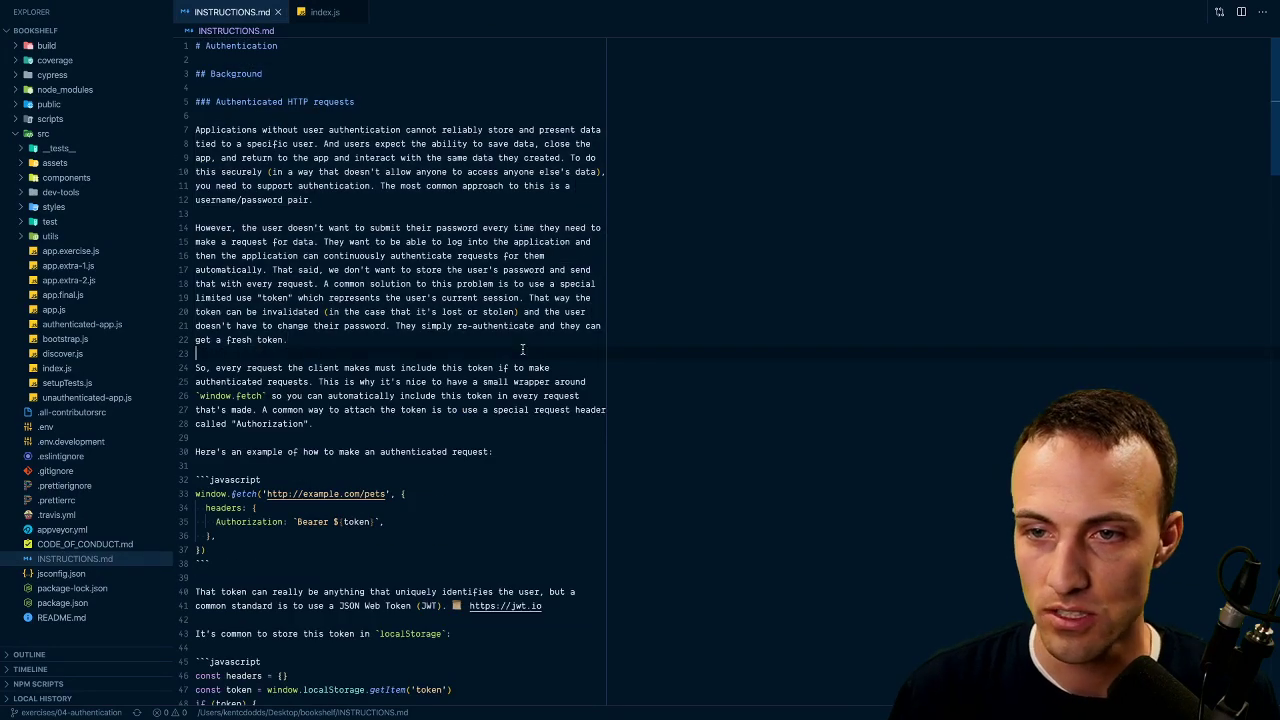
{"action": "scroll", "coordinate": [553, 385], "scroll_direction": "down", "scroll_amount": 15}
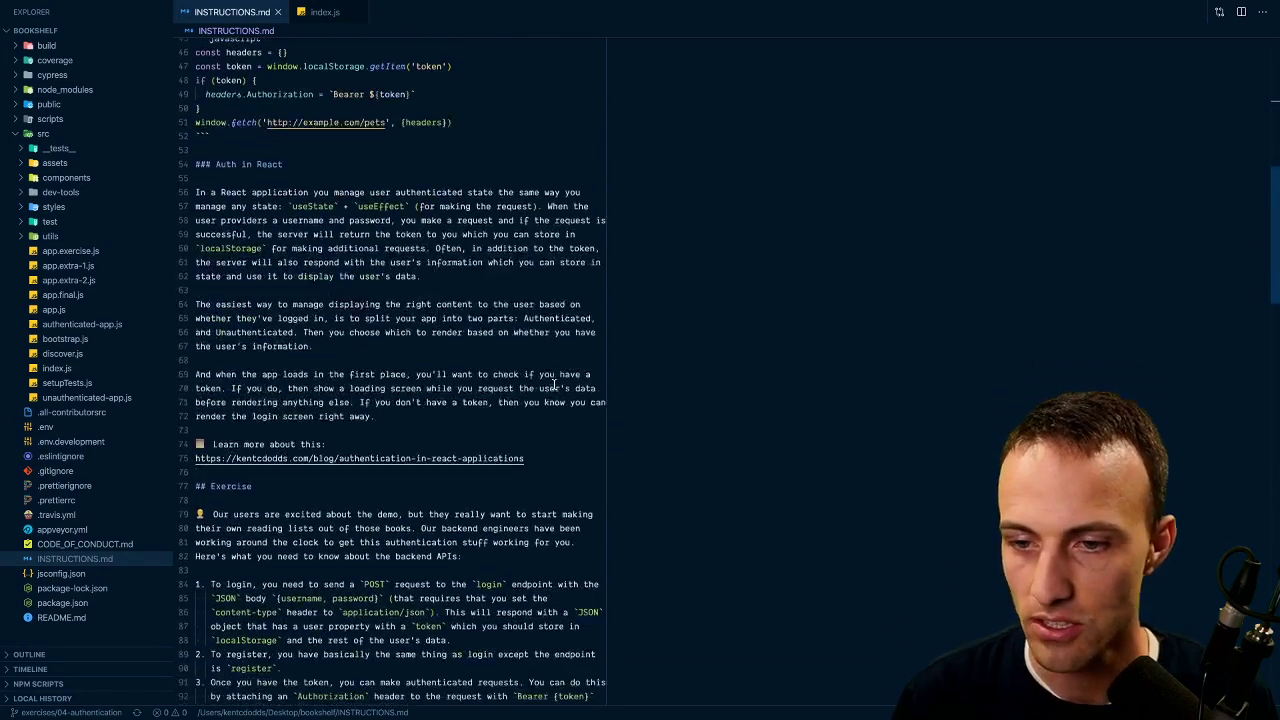
{"action": "scroll", "coordinate": [553, 385], "scroll_direction": "down", "scroll_amount": 2}
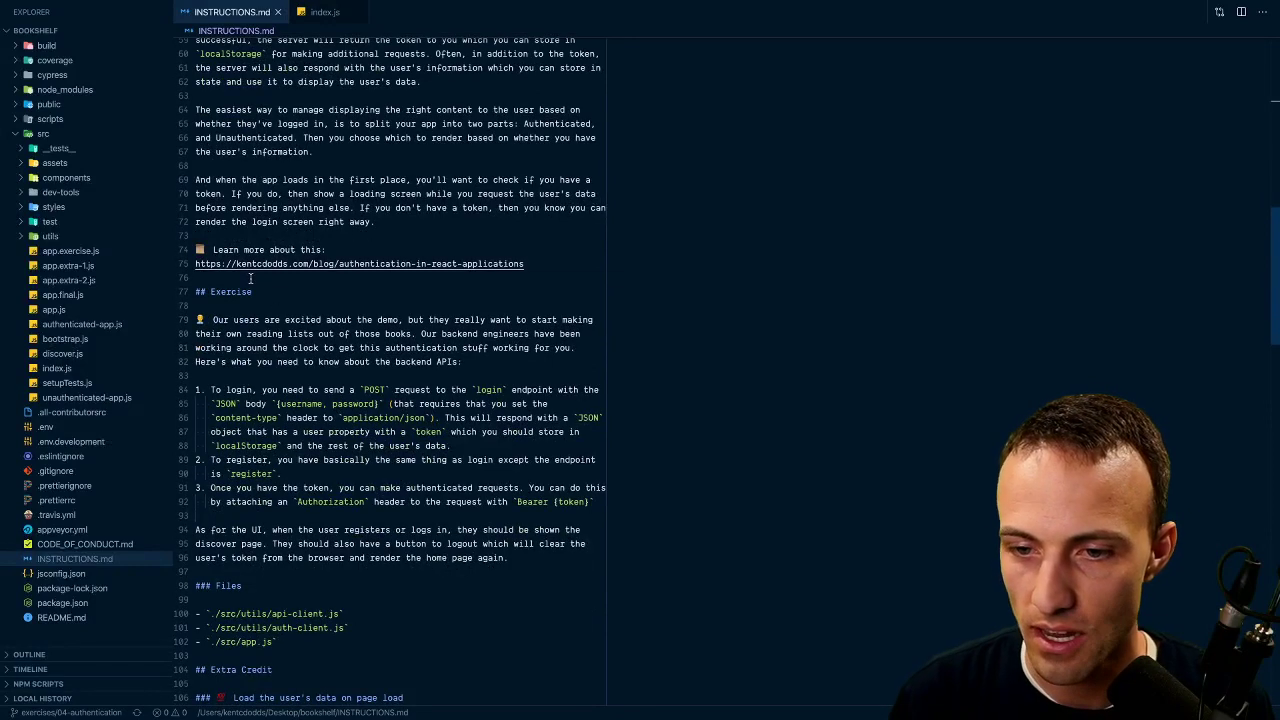
{"action": "left_click_drag", "start_coordinate": [250, 279], "coordinate": [649, 494]}
{"action": "left_click", "coordinate": [694, 506]}
{"action": "scroll", "coordinate": [587, 580], "scroll_direction": "down", "scroll_amount": 4}
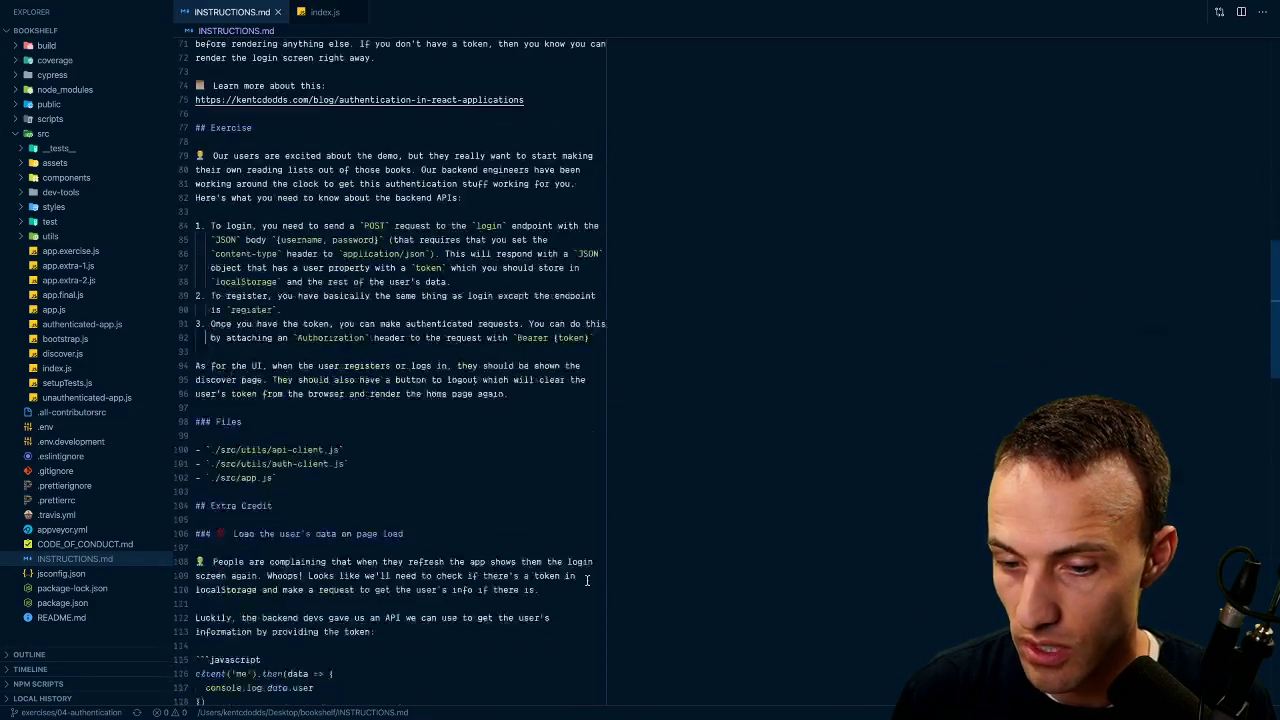
{"action": "scroll", "coordinate": [587, 580], "scroll_direction": "down", "scroll_amount": 4}
{"action": "left_click_drag", "start_coordinate": [219, 259], "coordinate": [393, 347]}
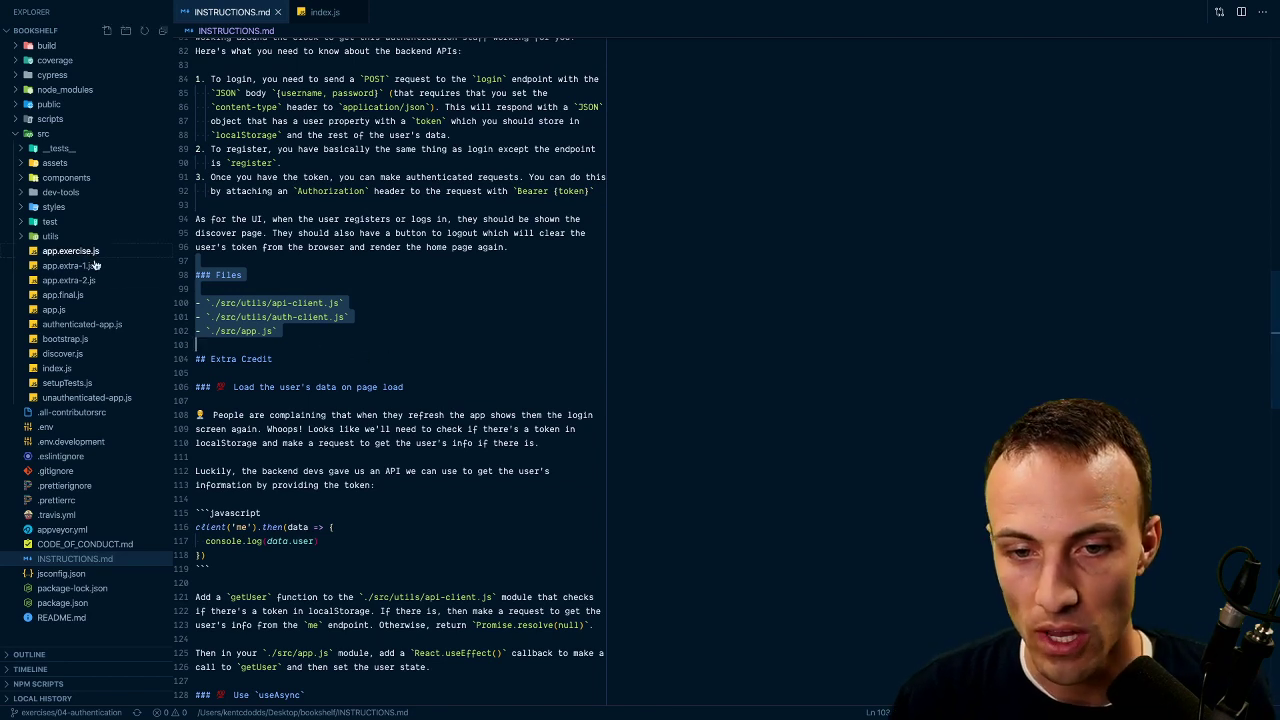
Inspect app.js and its app.exercise export on line 3, then return to the instructions.
{"action": "left_click", "coordinate": [54, 310]}
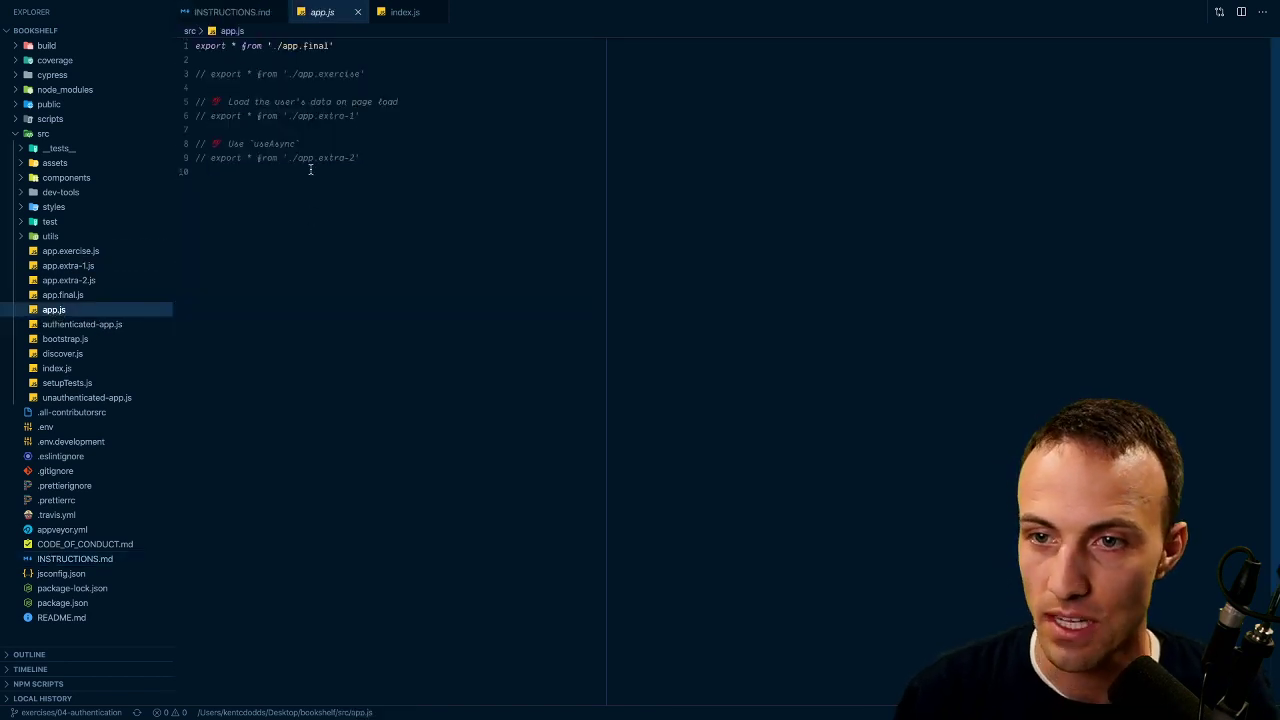
{"action": "key", "text": "ctrl+a"}
{"action": "left_click", "coordinate": [339, 127]}
{"action": "left_click_drag", "start_coordinate": [203, 73], "coordinate": [493, 73]}
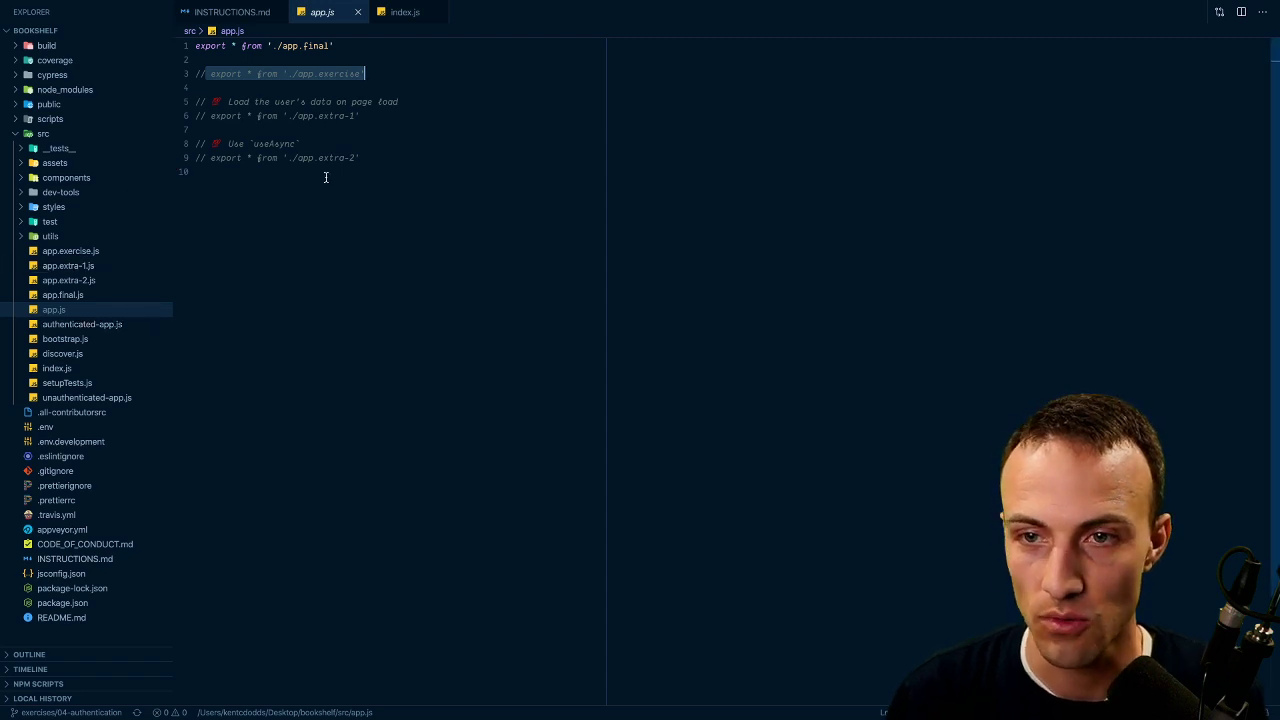
{"action": "key", "text": "ctrl+Tab"}
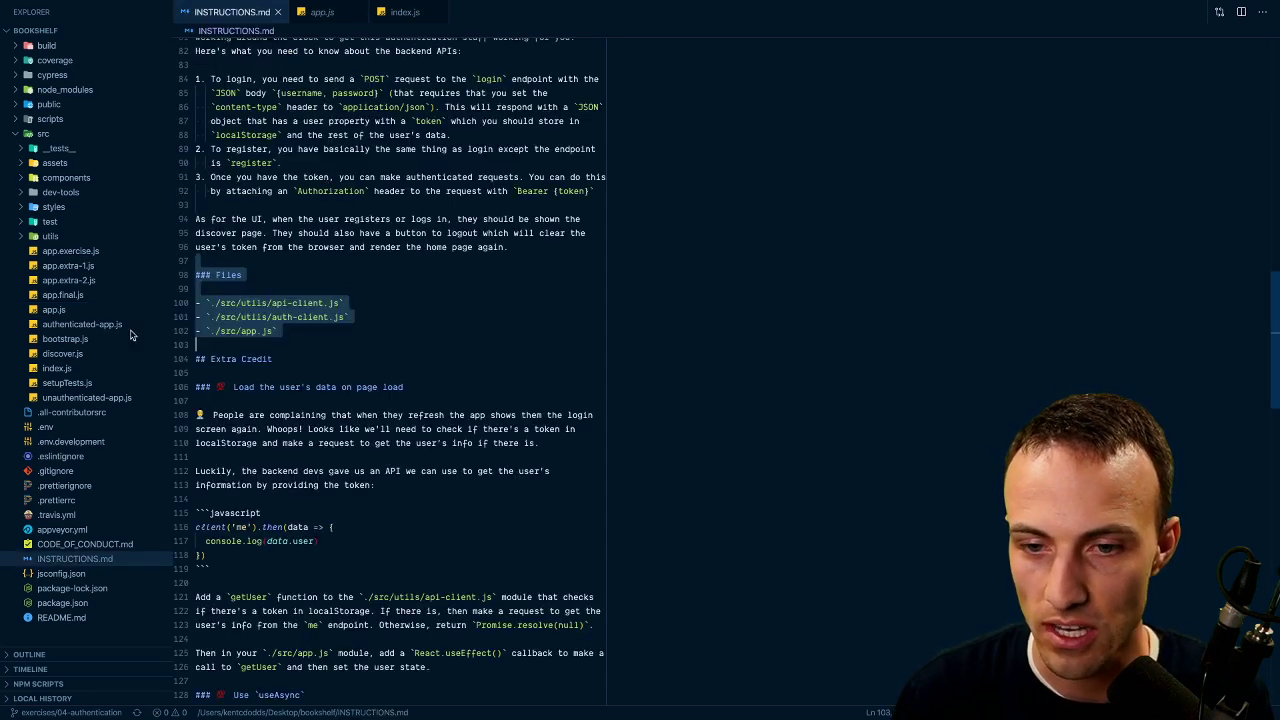
Open utils/api-client.js and inspect its final import and commented exercise export.
{"action": "left_click", "coordinate": [48, 237]}
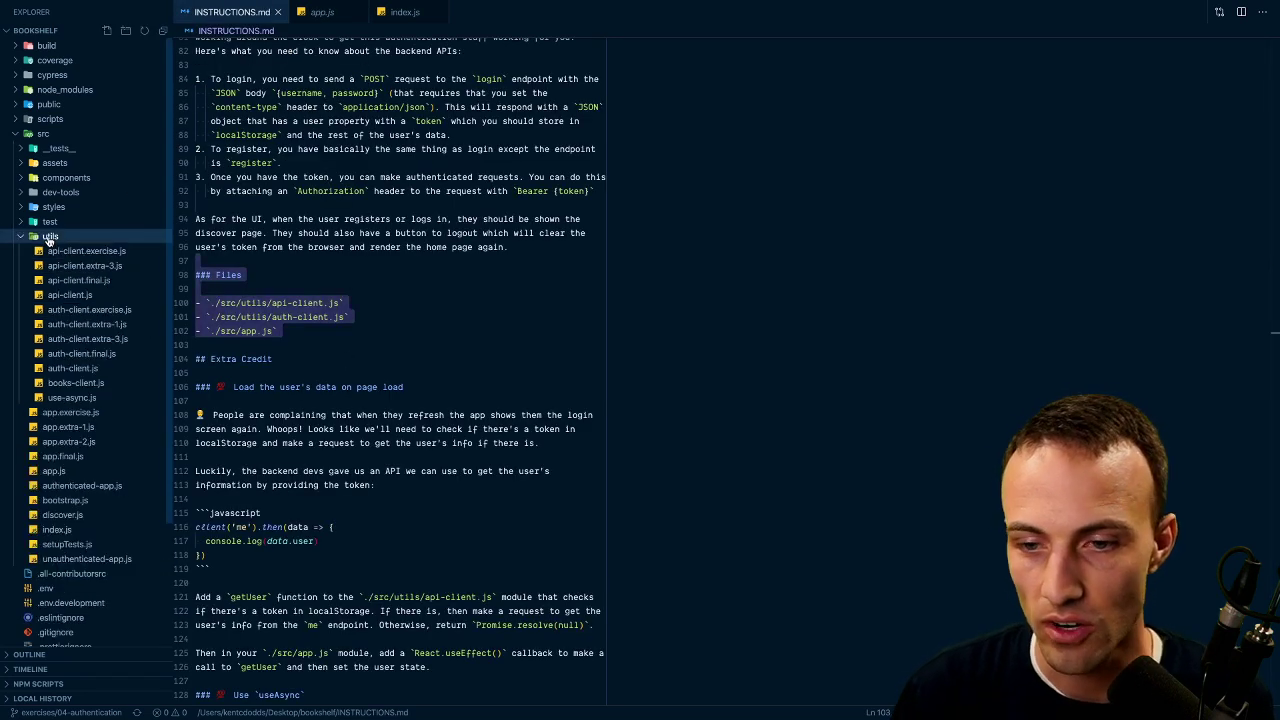
{"action": "left_click", "coordinate": [88, 296]}
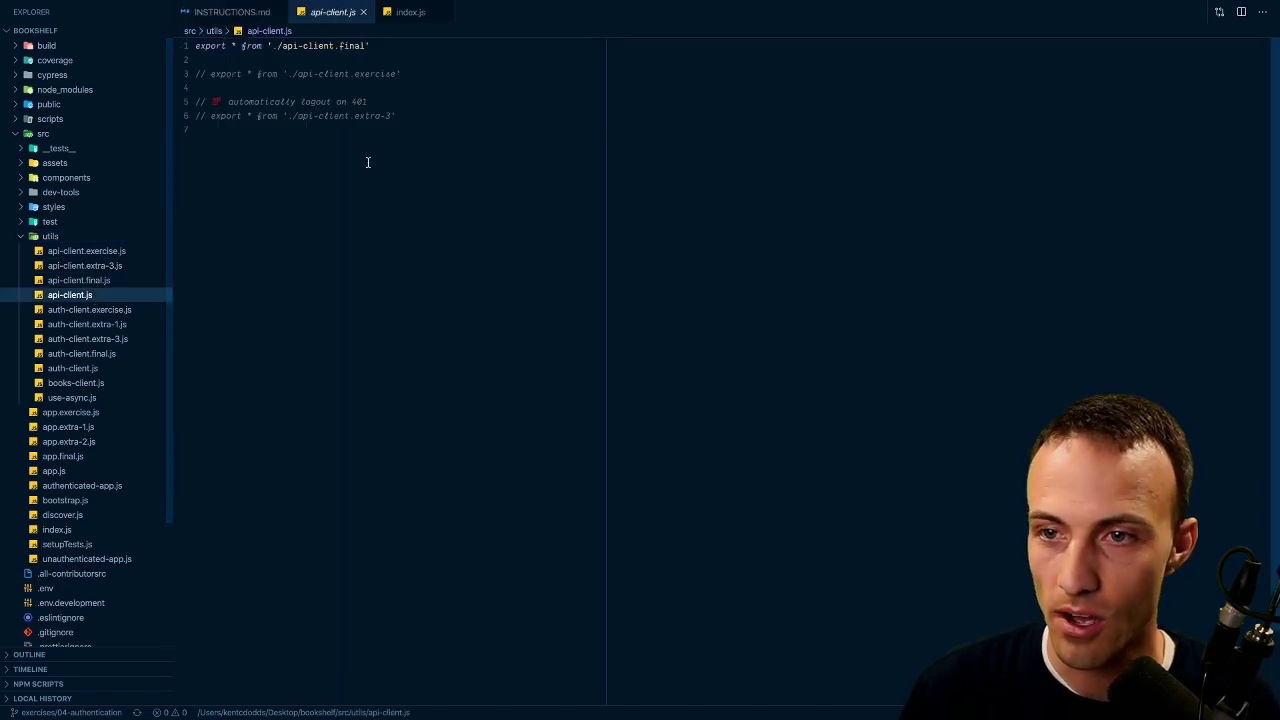
{"action": "left_click_drag", "start_coordinate": [267, 46], "coordinate": [446, 43]}
{"action": "left_click_drag", "start_coordinate": [257, 74], "coordinate": [533, 80]}
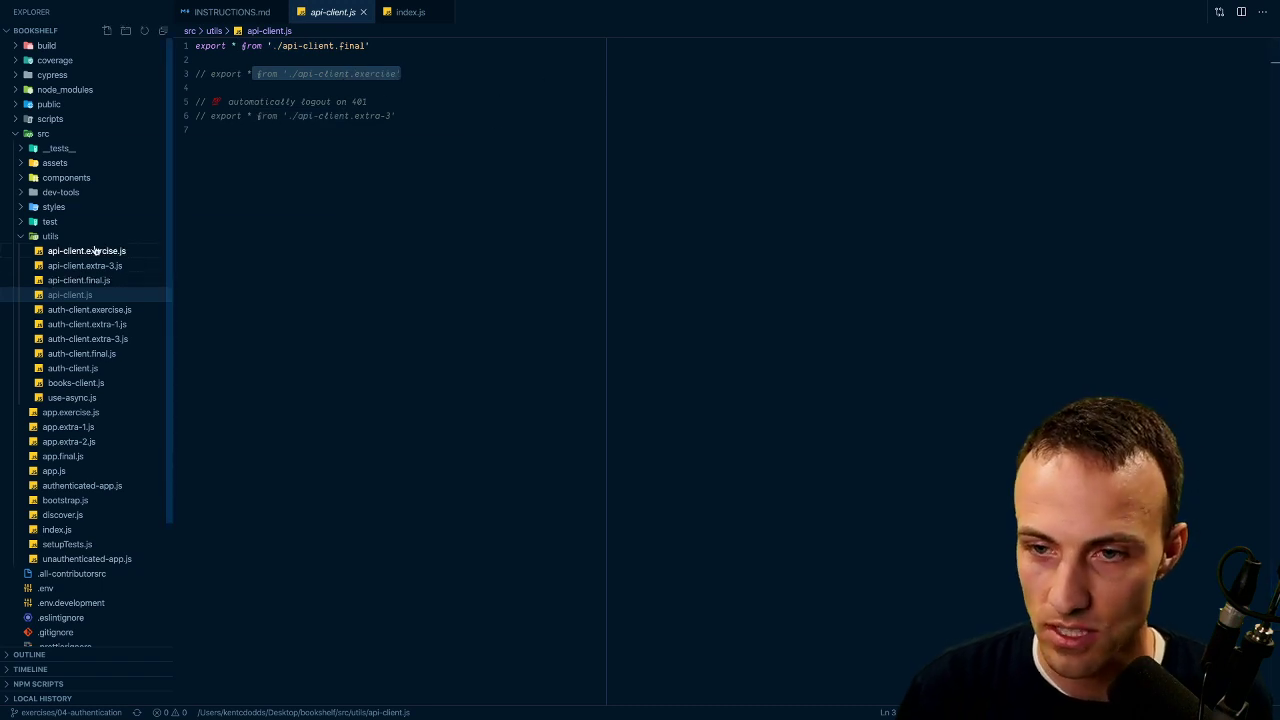
In auth-client.js, try the exercise export, revert to the final export, and save.
{"action": "left_click", "coordinate": [90, 369]}
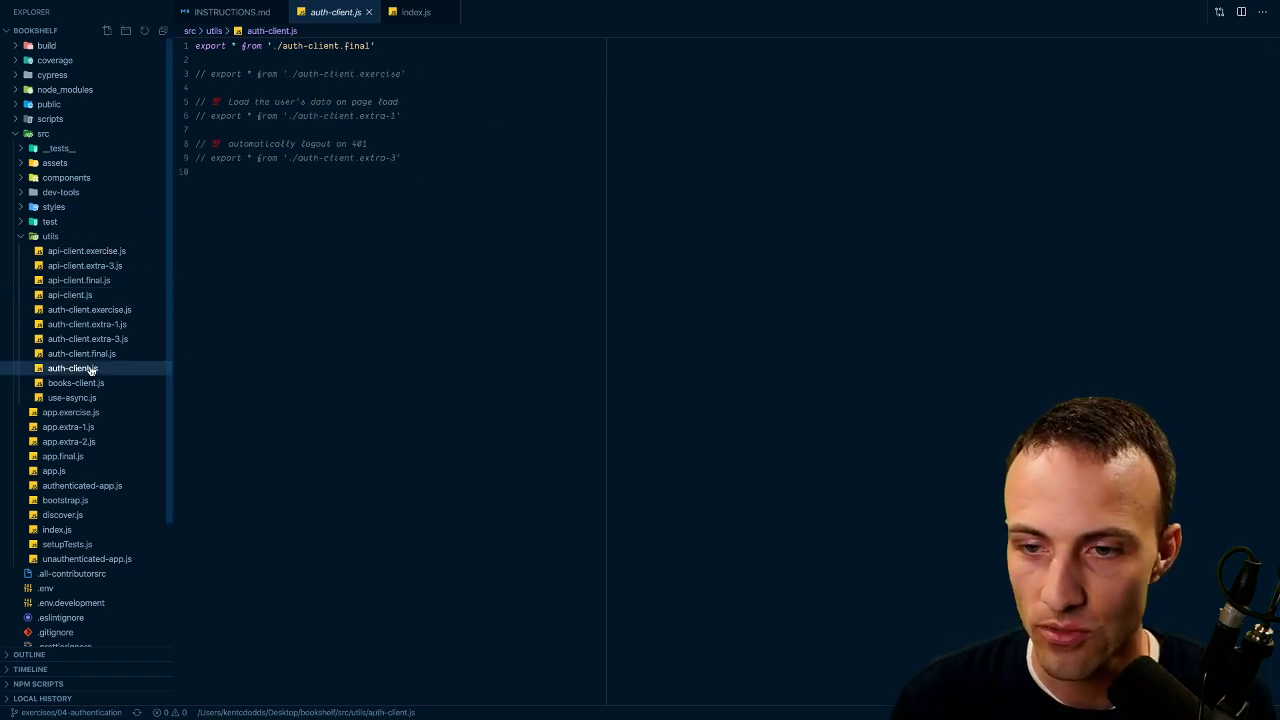
{"action": "left_click_drag", "start_coordinate": [210, 70], "coordinate": [663, 66]}
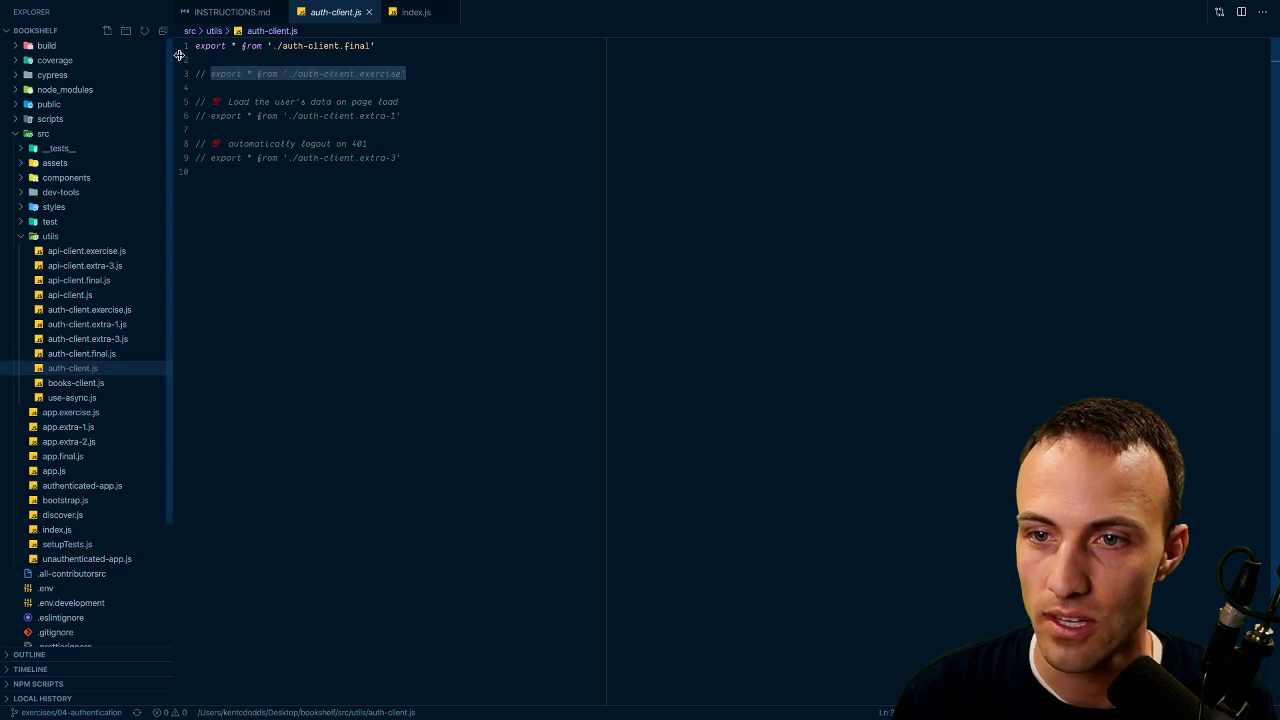
{"action": "left_click_drag", "start_coordinate": [195, 46], "coordinate": [401, 44]}
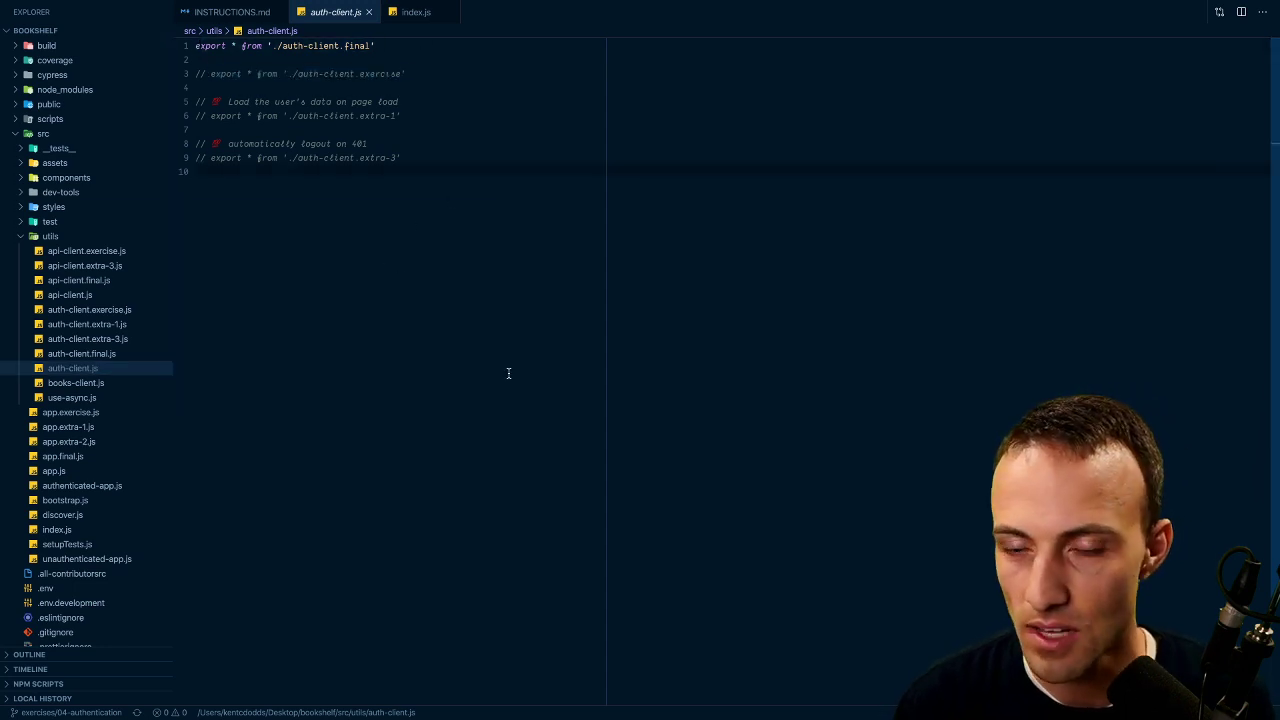
{"action": "key", "text": "super+Up"}
{"action": "key", "text": "super+slash"}
{"action": "key", "text": "Down"}
{"action": "key", "text": "Down"}
{"action": "key", "text": "super+slash"}
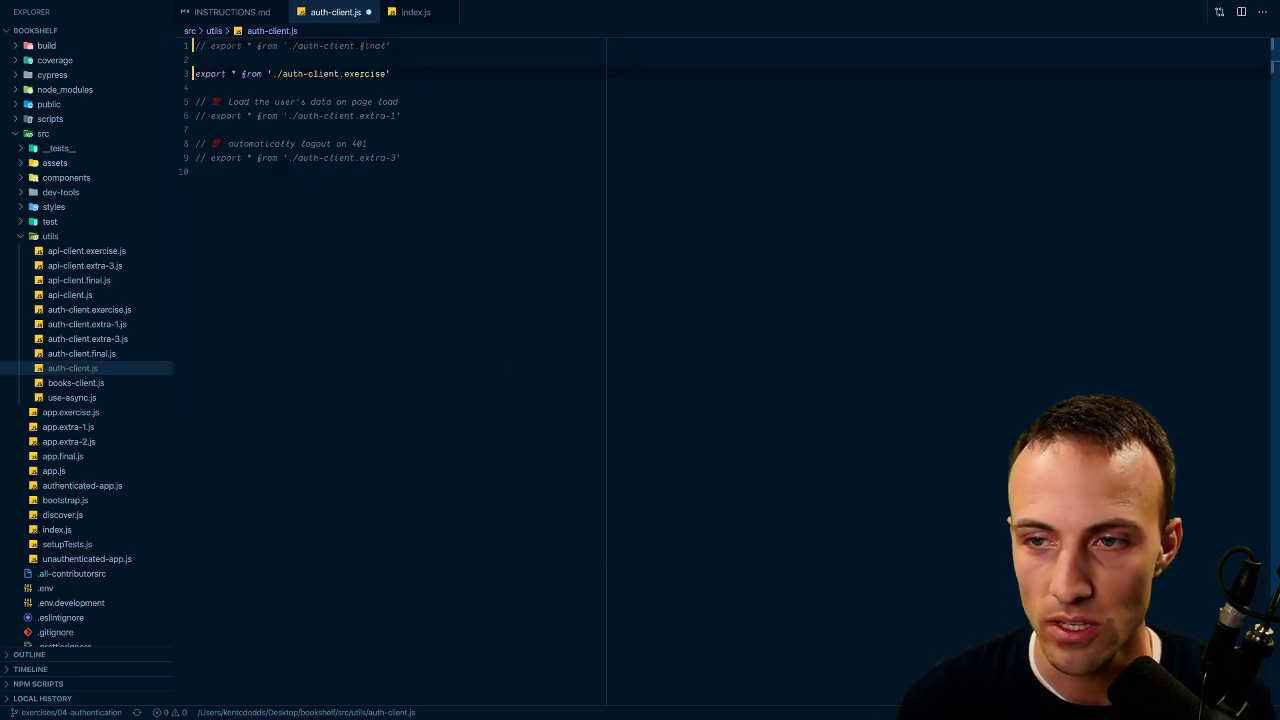
{"action": "key", "text": "super+slash"}
{"action": "key", "text": "Up"}
{"action": "key", "text": "Up"}
{"action": "key", "text": "super+slash"}
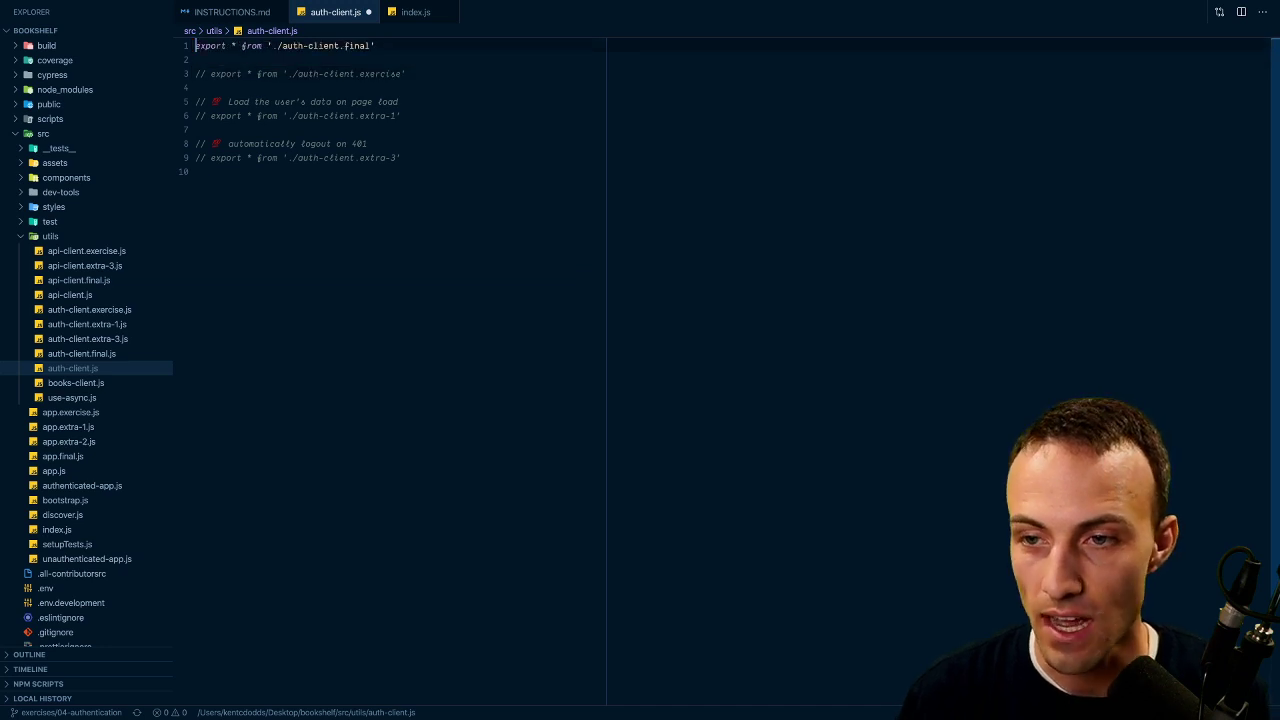
{"action": "key", "text": "super+s"}
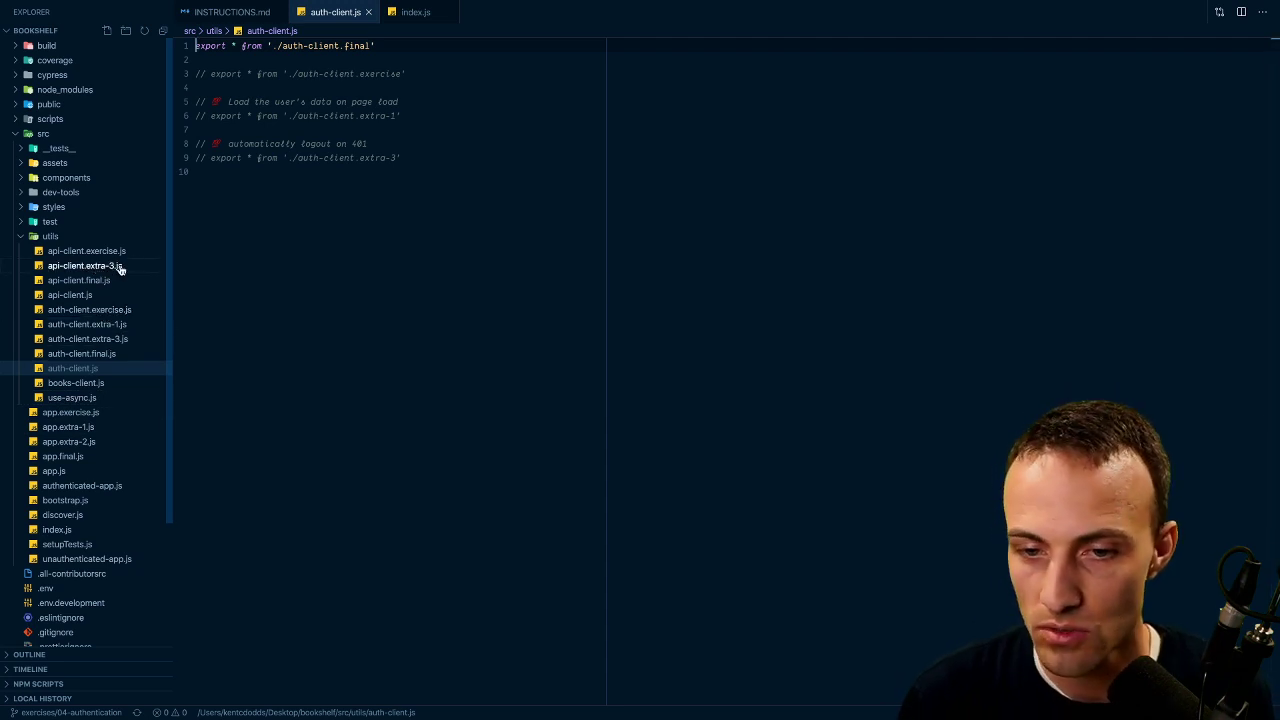
Open INSTRUCTIONS.md and scroll to the Extra Credit section.
{"action": "scroll", "coordinate": [114, 551], "scroll_direction": "down", "scroll_amount": 3}
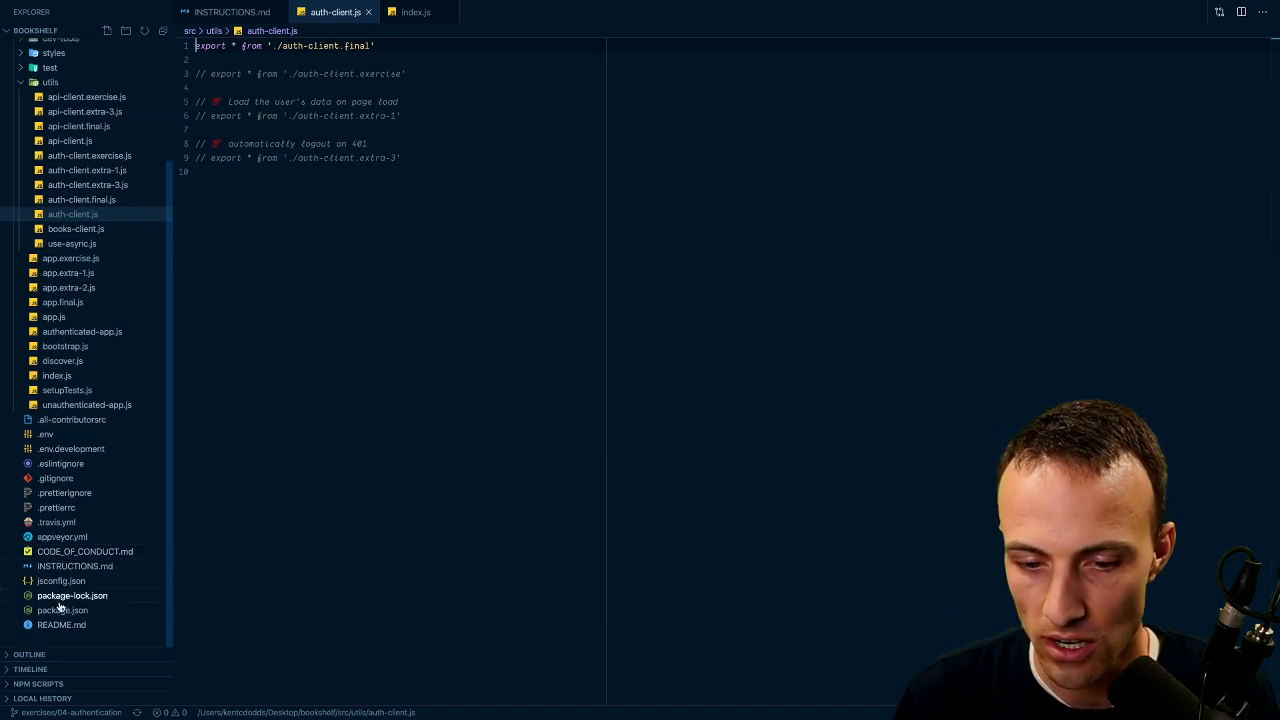
{"action": "left_click", "coordinate": [68, 566]}
{"action": "scroll", "coordinate": [430, 300], "scroll_direction": "down", "scroll_amount": 2}
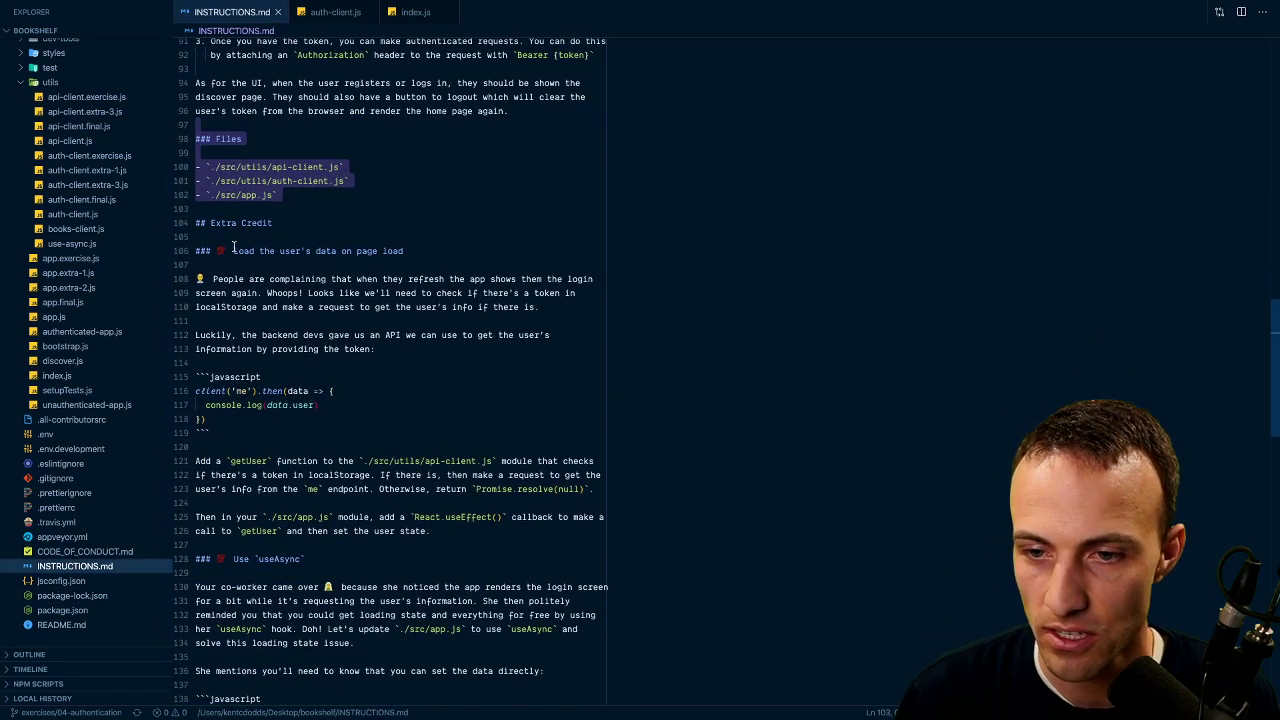
Compare app.extra-1.js with app.js's exercise (line 3) and extra-1 (line 6) exports.
{"action": "left_click_drag", "start_coordinate": [216, 251], "coordinate": [432, 251]}
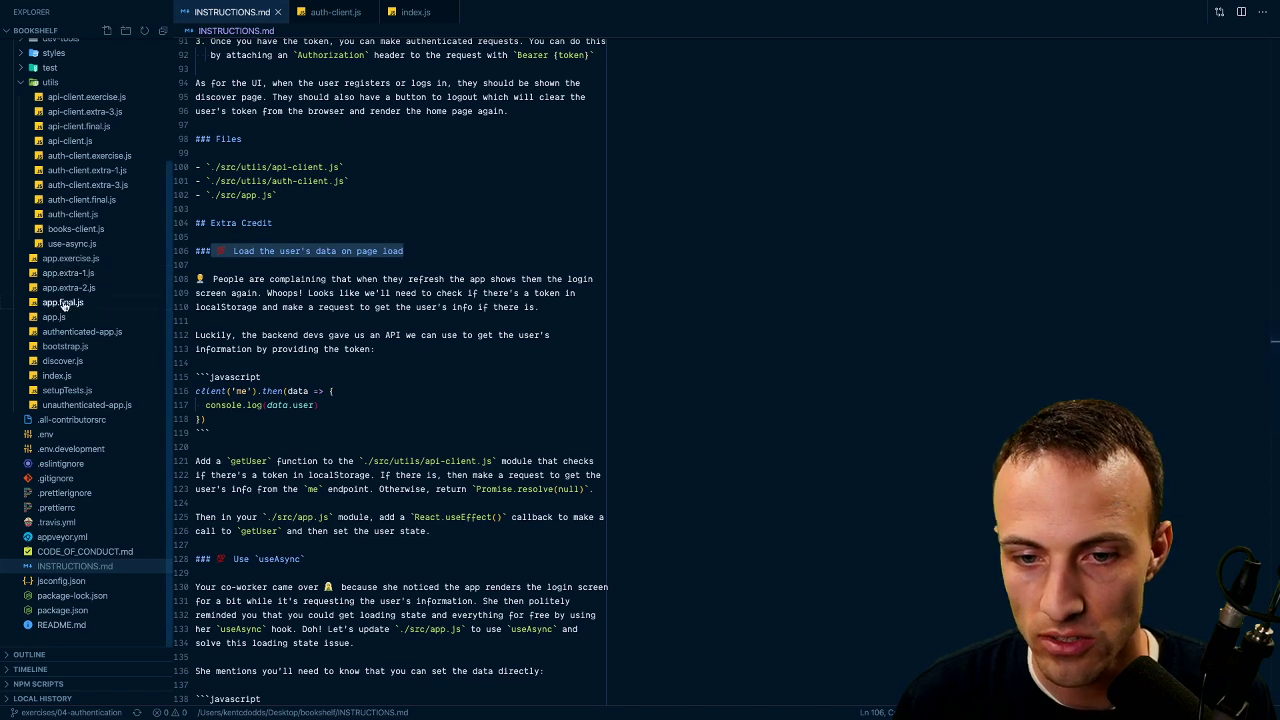
{"action": "left_click", "coordinate": [91, 273]}
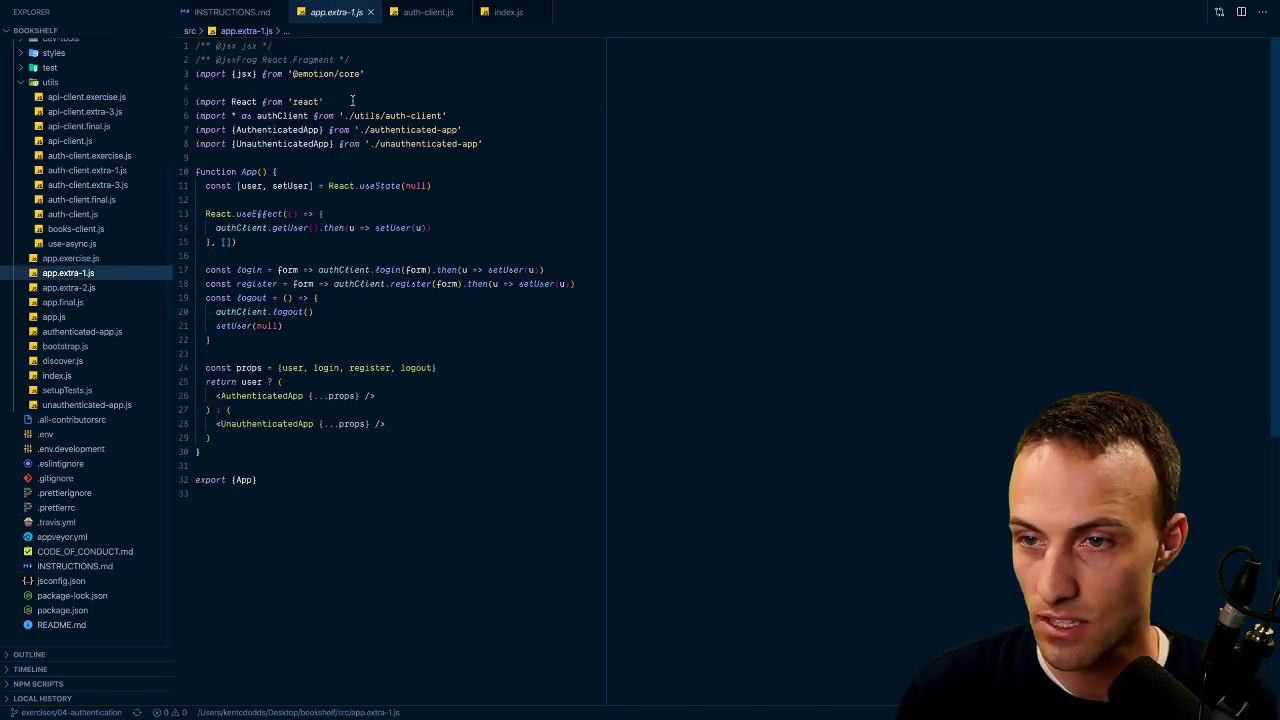
{"action": "left_click", "coordinate": [54, 316]}
{"action": "left_click_drag", "start_coordinate": [211, 116], "coordinate": [380, 117]}
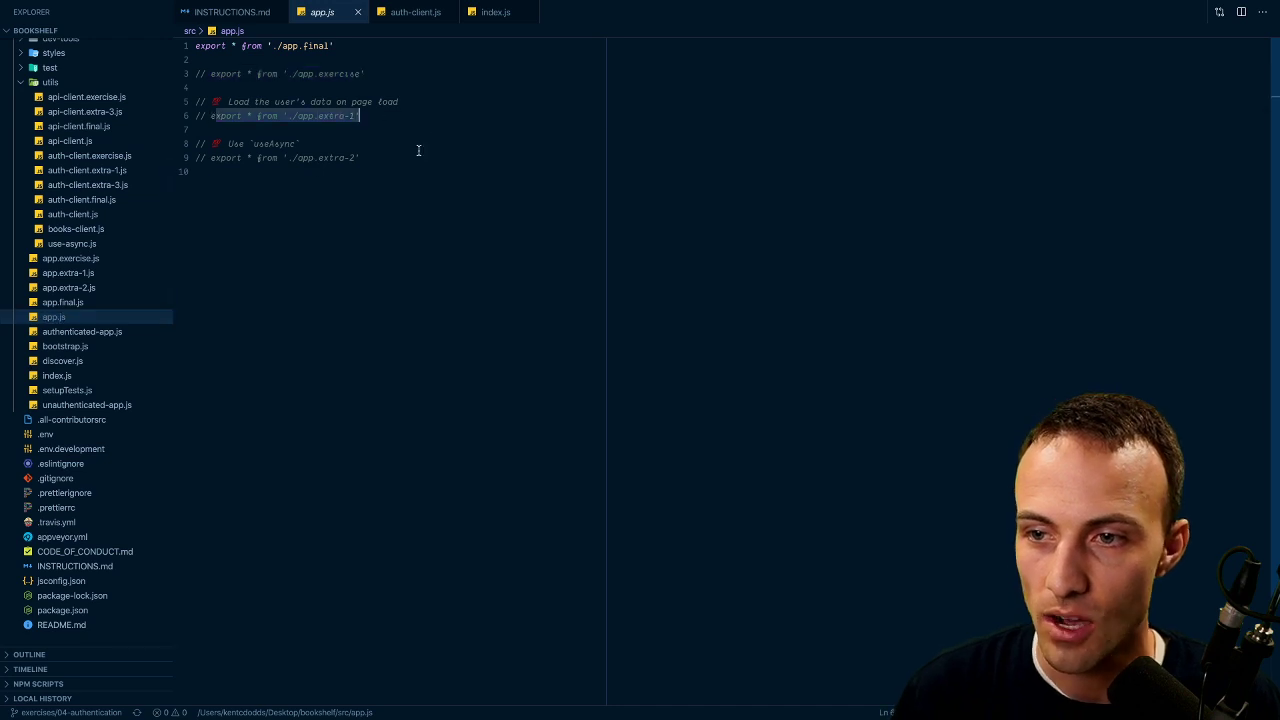
{"action": "left_click", "coordinate": [357, 208]}
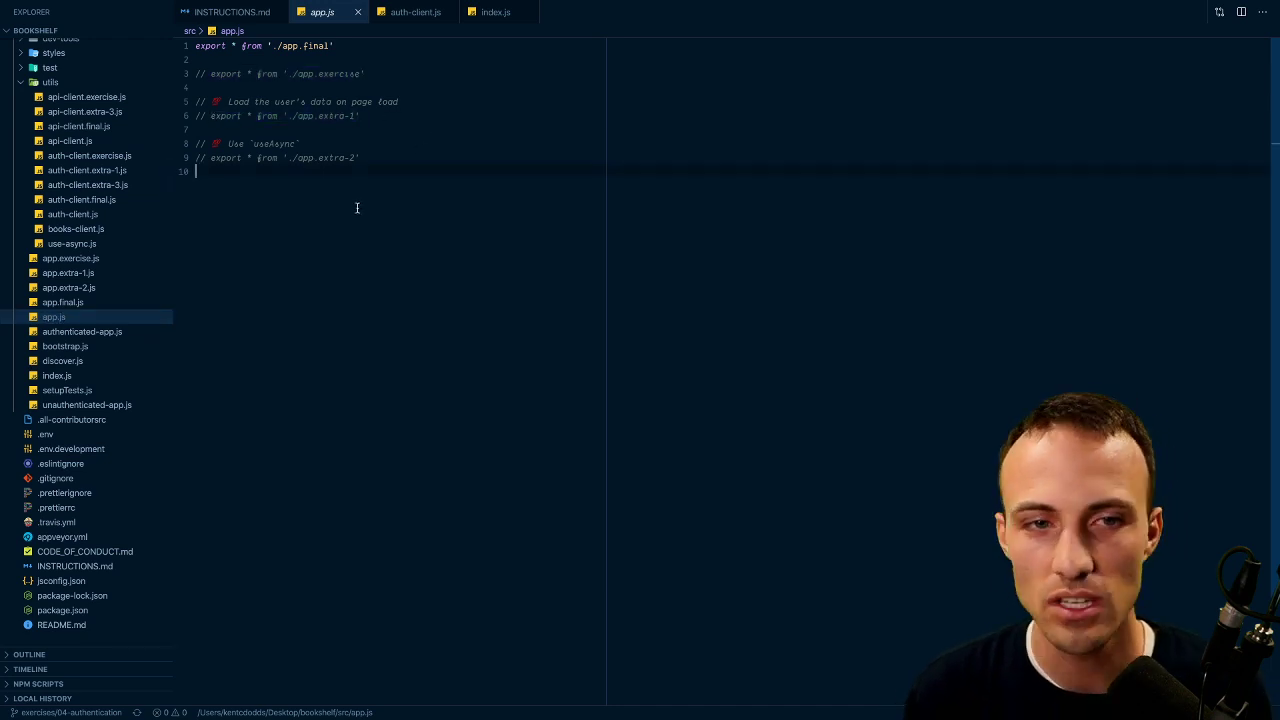
{"action": "left_click_drag", "start_coordinate": [244, 74], "coordinate": [565, 74]}
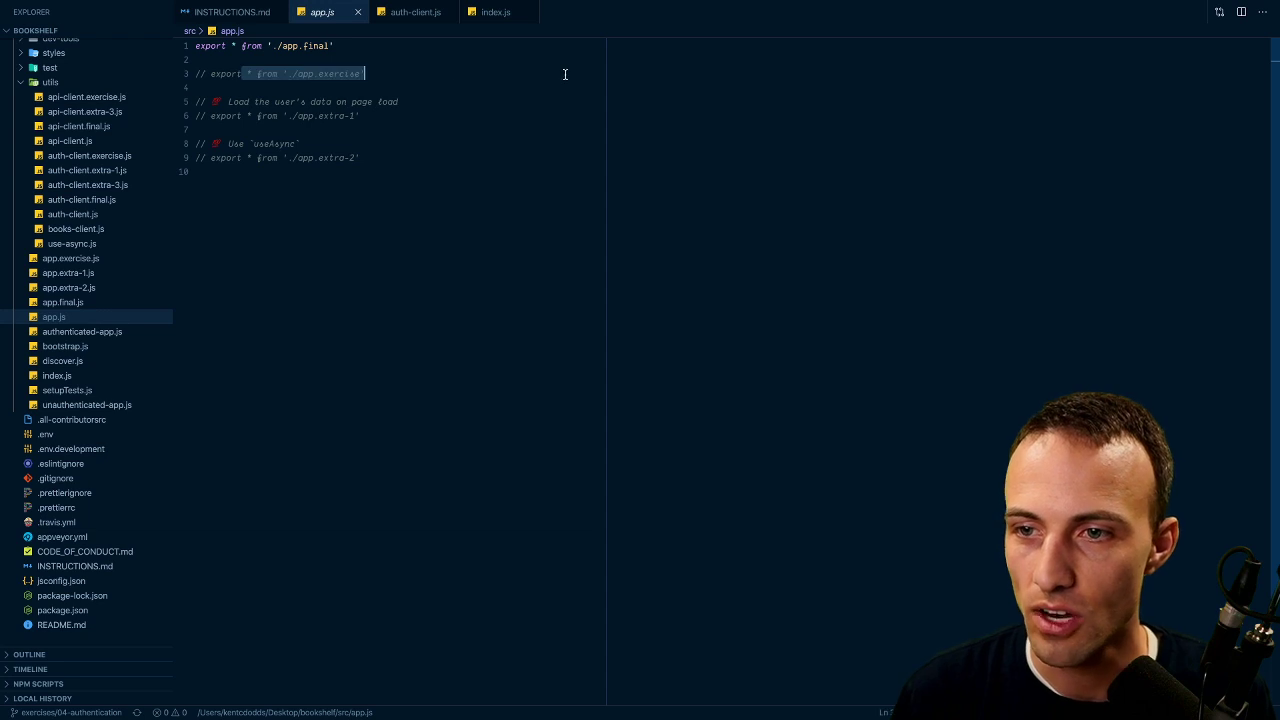
{"action": "left_click_drag", "start_coordinate": [214, 116], "coordinate": [479, 116]}
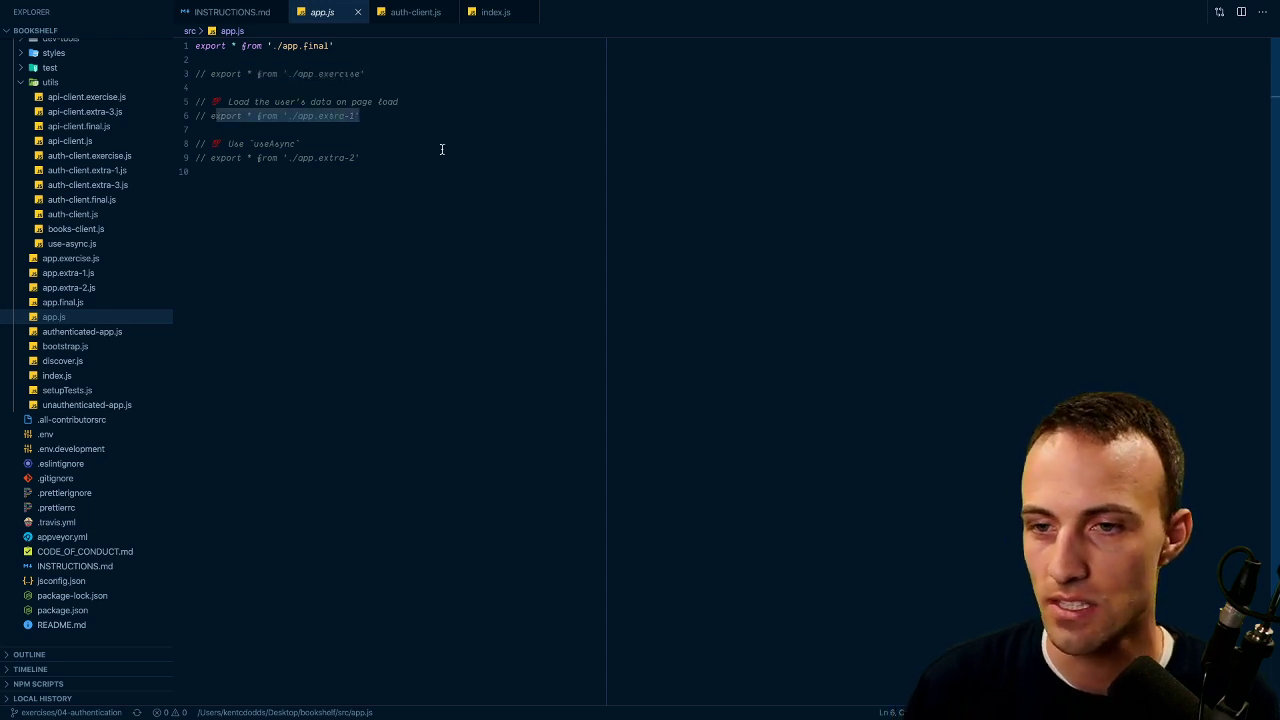
{"action": "left_click", "coordinate": [408, 270]}
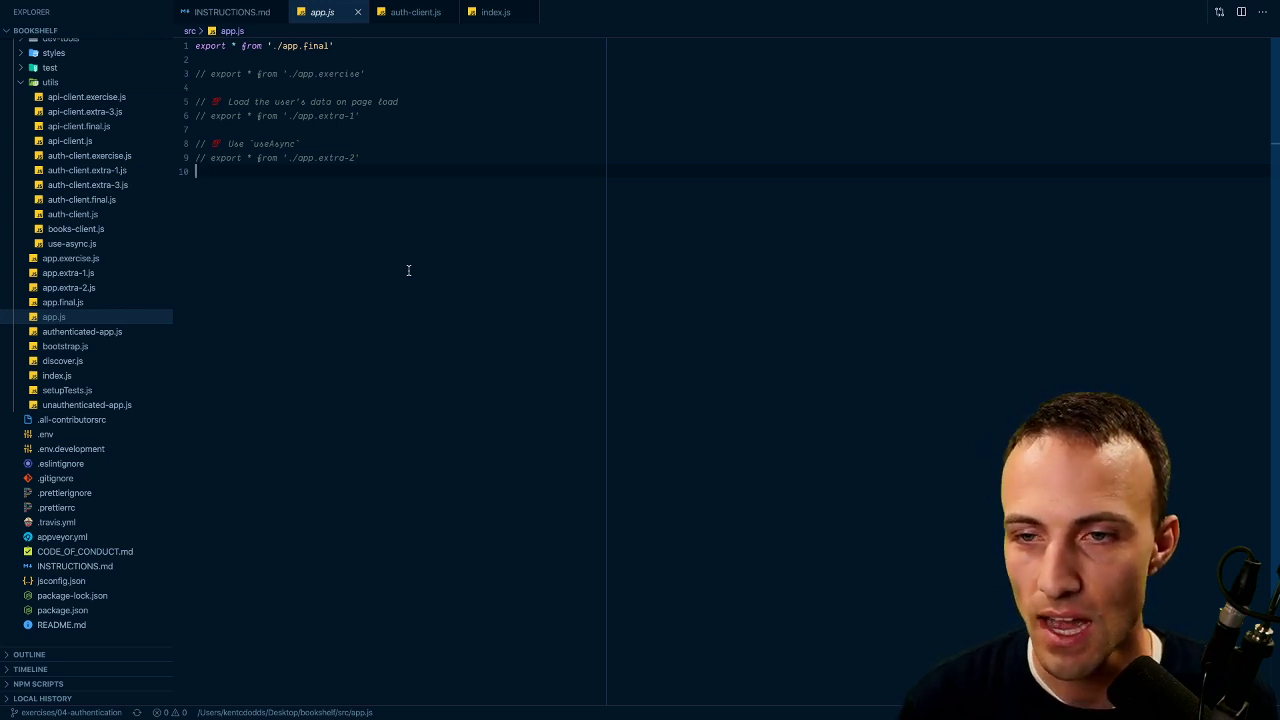
{"action": "key", "text": "ctrl+Tab"}
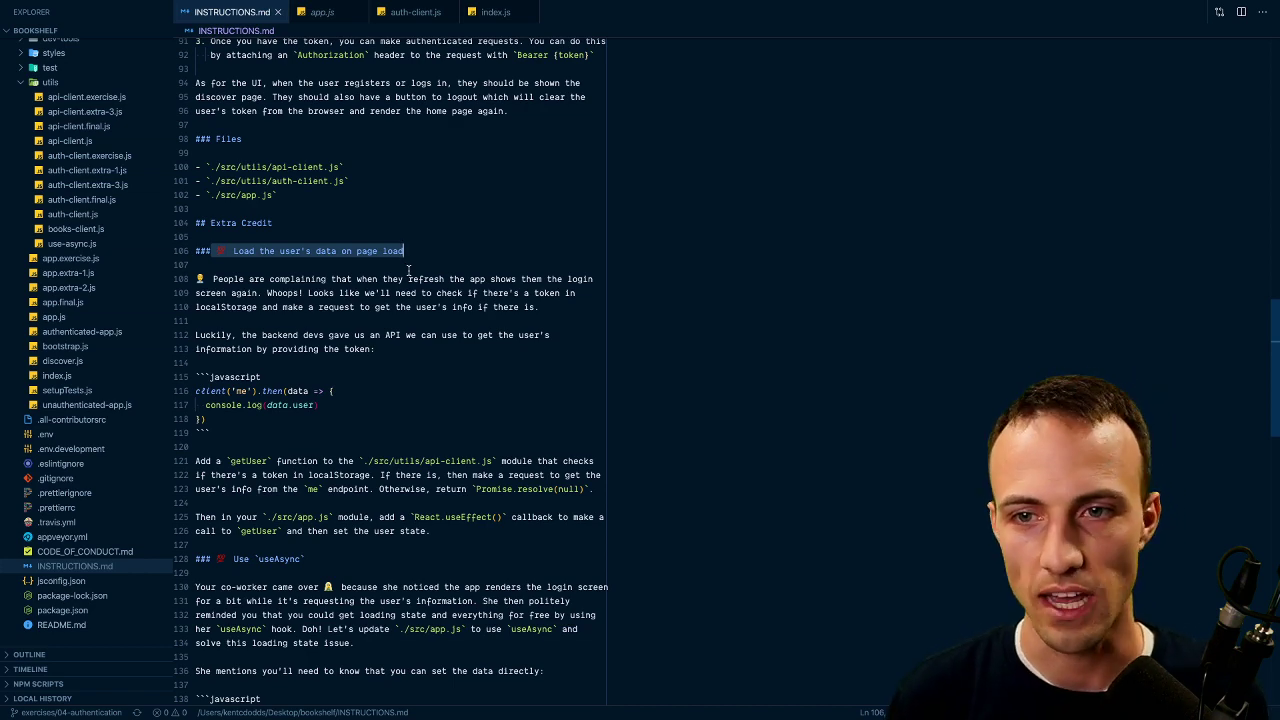
{"action": "scroll", "coordinate": [408, 270], "scroll_direction": "up", "scroll_amount": 5}
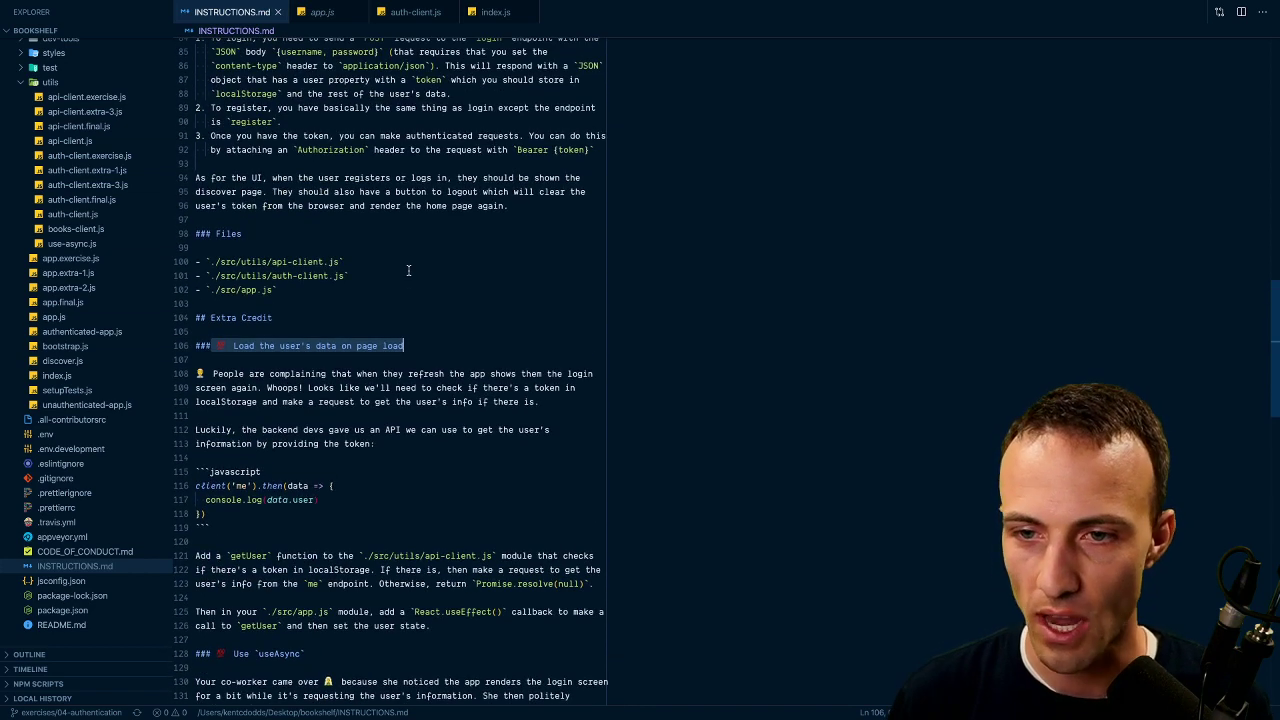
{"action": "scroll", "coordinate": [229, 68], "scroll_direction": "up", "scroll_amount": 2}
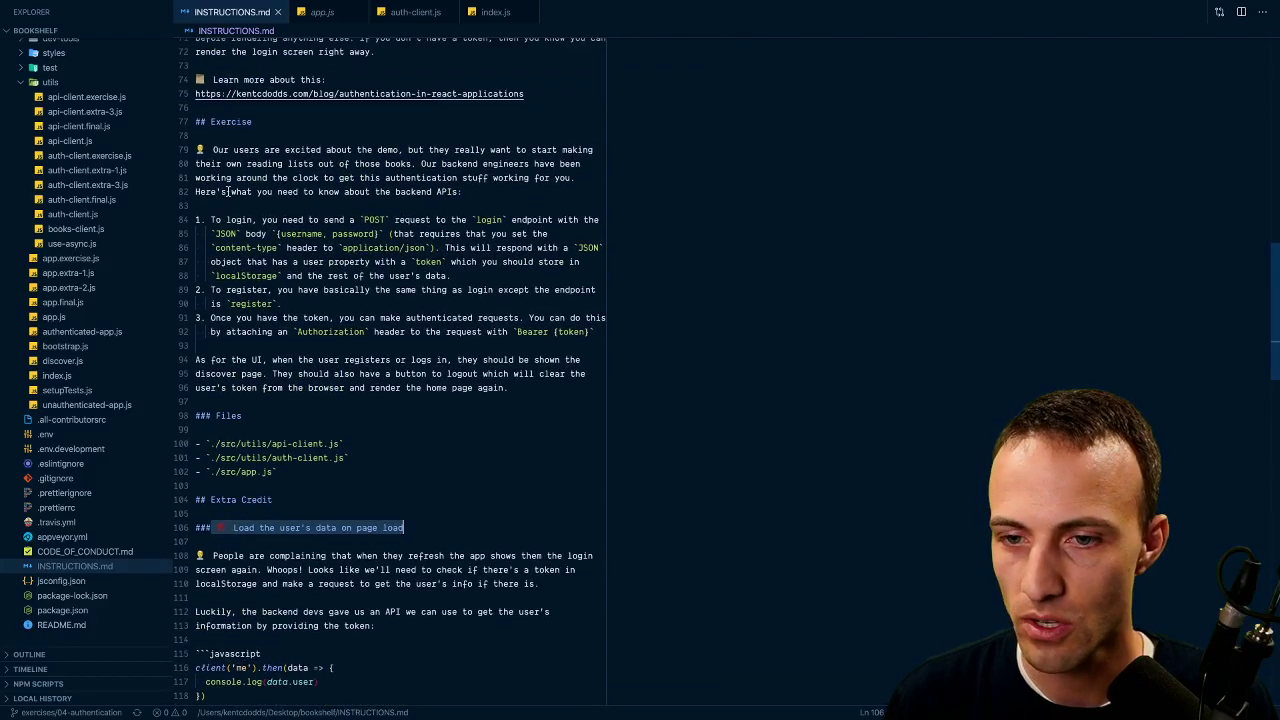
{"action": "left_click", "coordinate": [509, 387]}
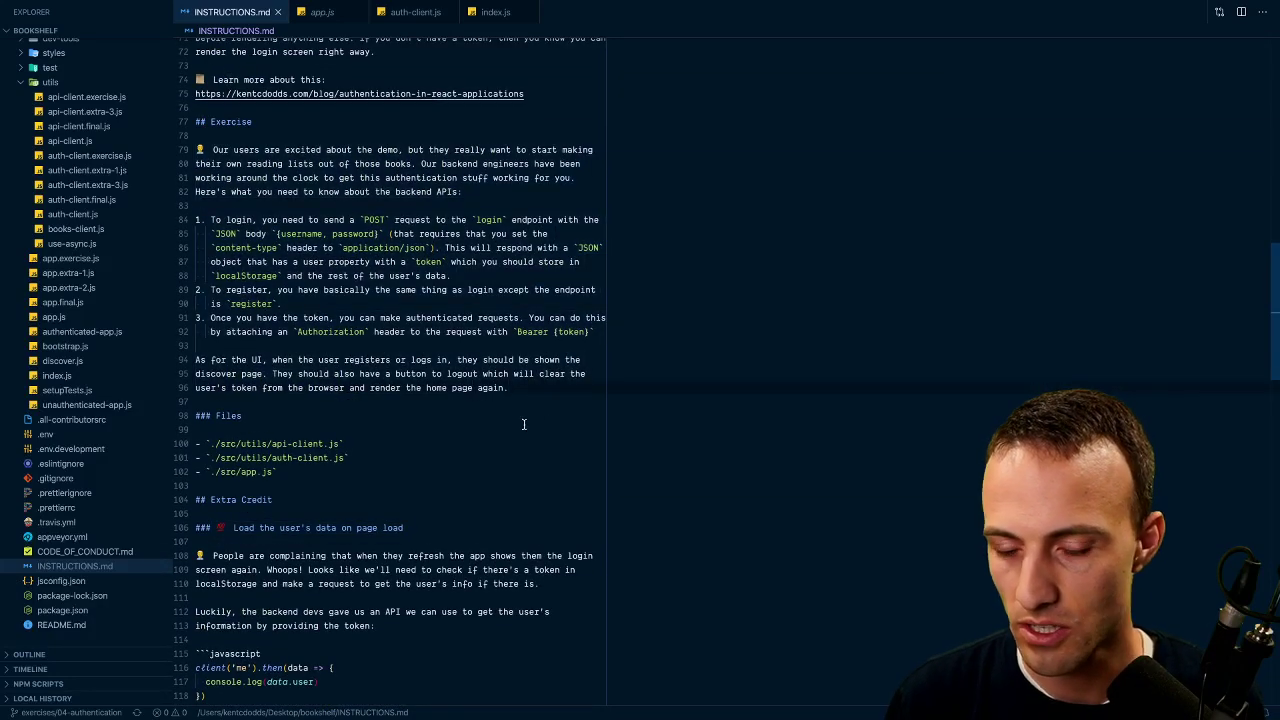
{"action": "scroll", "coordinate": [523, 424], "scroll_direction": "down", "scroll_amount": 14}
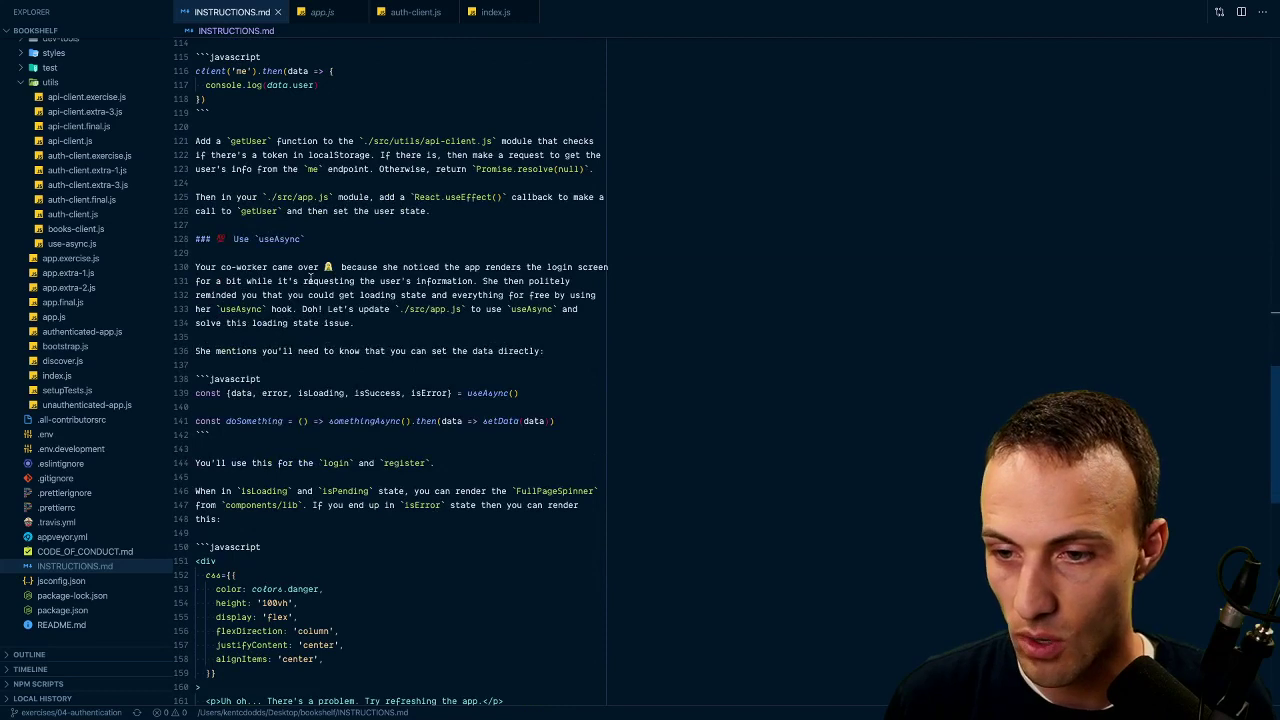
{"action": "left_click_drag", "start_coordinate": [273, 267], "coordinate": [417, 267]}
{"action": "left_click", "coordinate": [373, 338]}
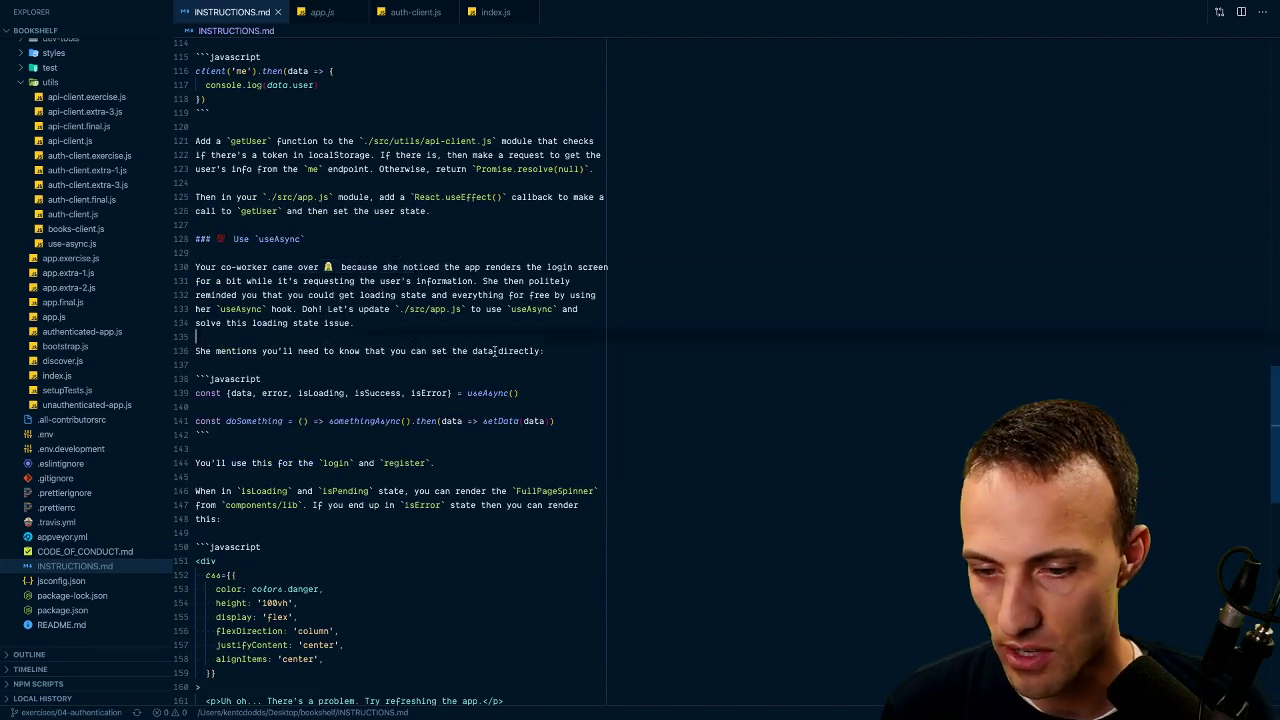
{"action": "scroll", "coordinate": [494, 351], "scroll_direction": "down", "scroll_amount": 7}
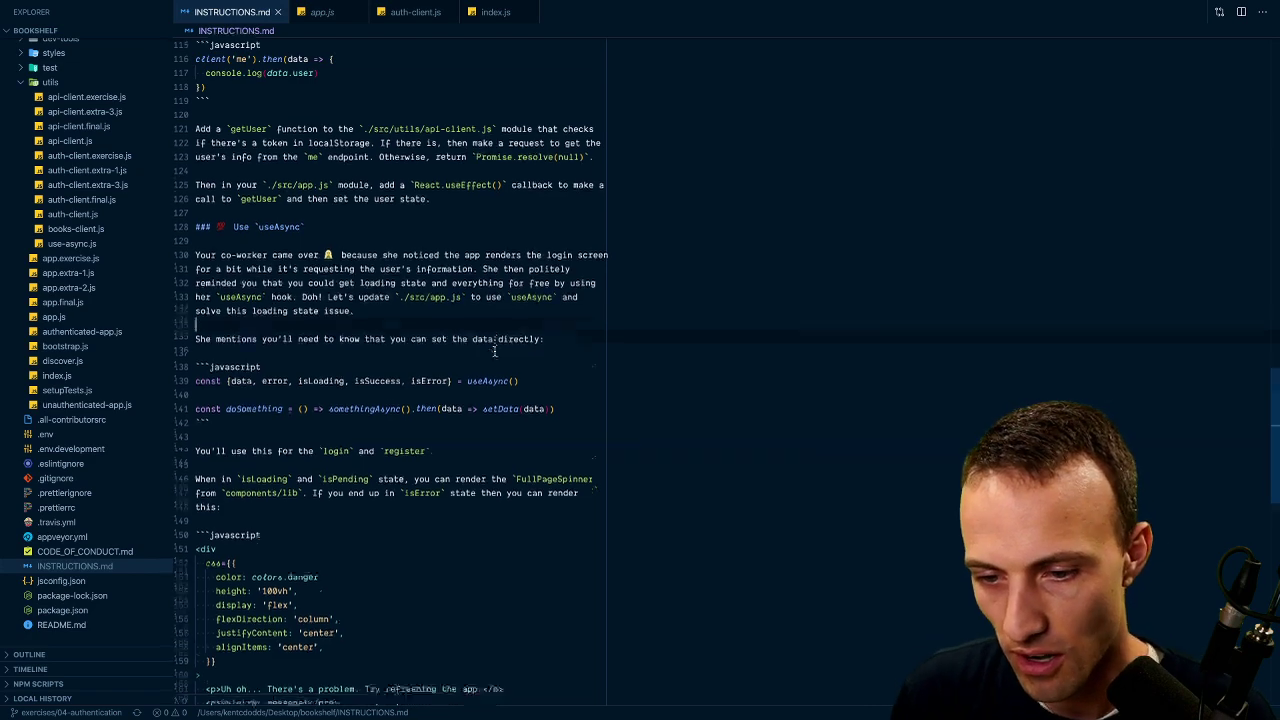
{"action": "scroll", "coordinate": [494, 351], "scroll_direction": "up", "scroll_amount": 8}
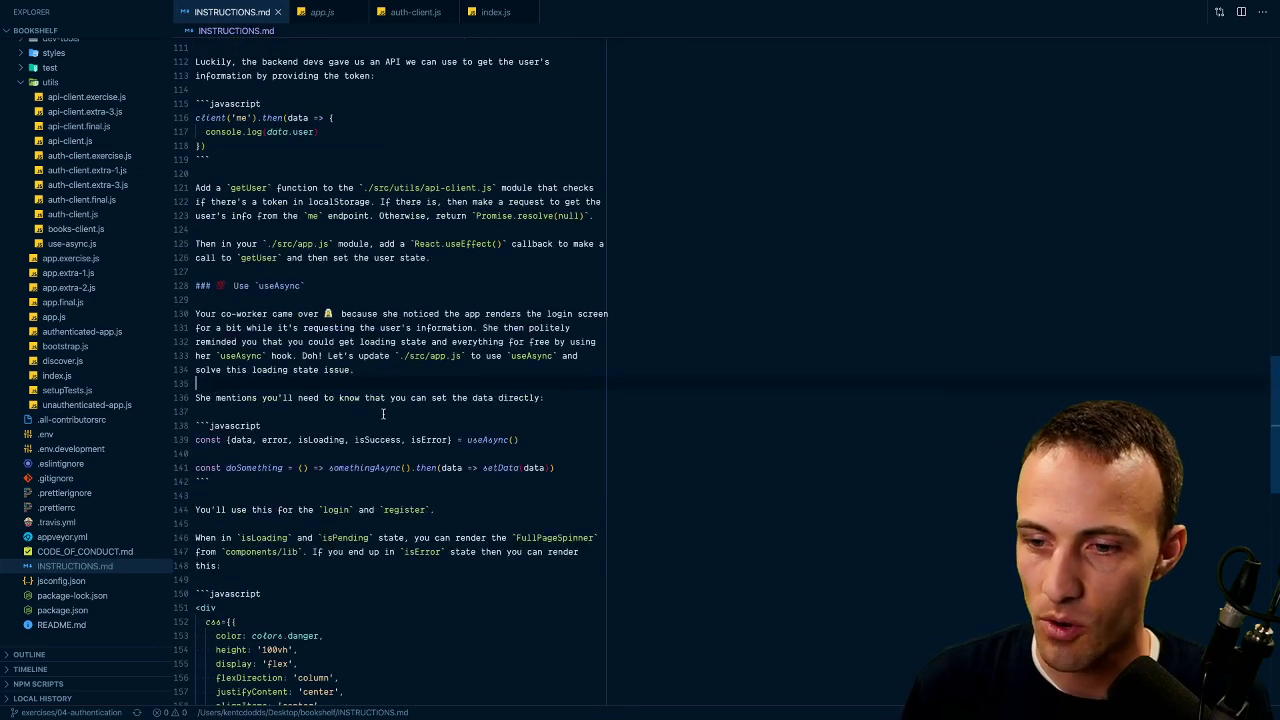
Highlight the Use useAsync extra credit and its useAsync occurrences, then switch to Chrome's 'book' results.
{"action": "left_click", "coordinate": [336, 411]}
{"action": "scroll", "coordinate": [336, 411], "scroll_direction": "up", "scroll_amount": 1}
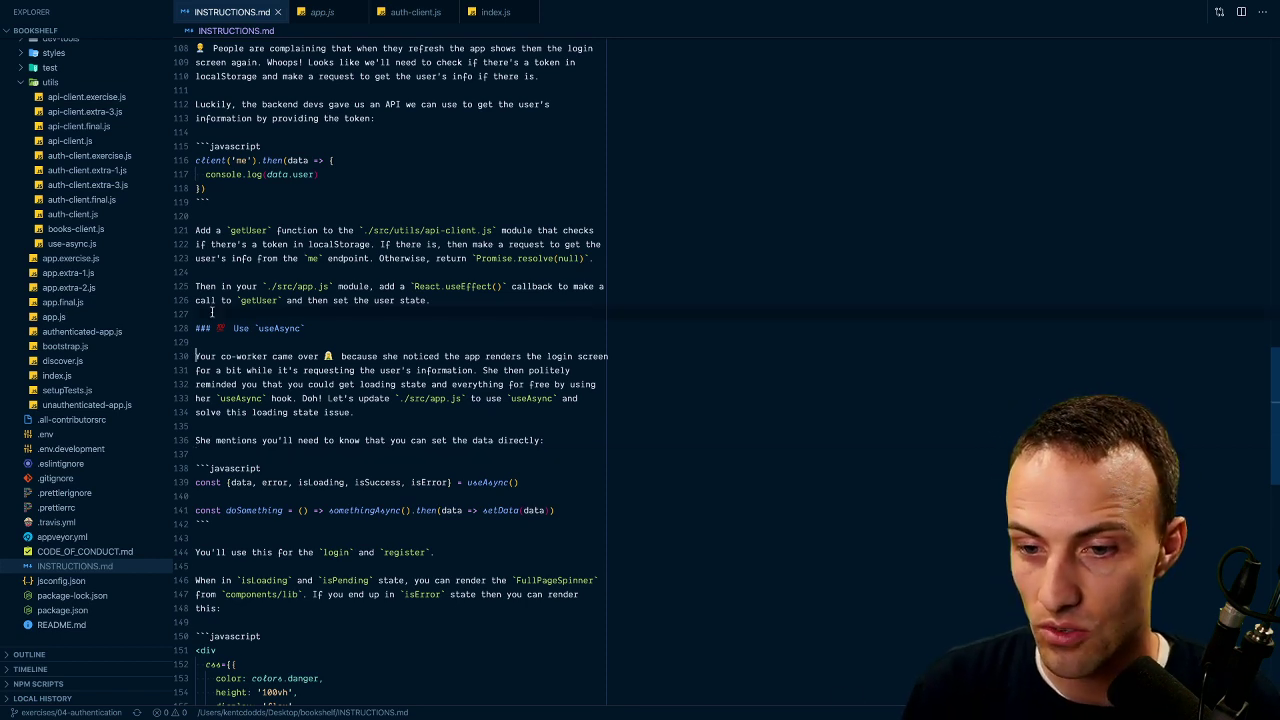
{"action": "left_click_drag", "start_coordinate": [213, 312], "coordinate": [262, 470]}
{"action": "left_click", "coordinate": [467, 482]}
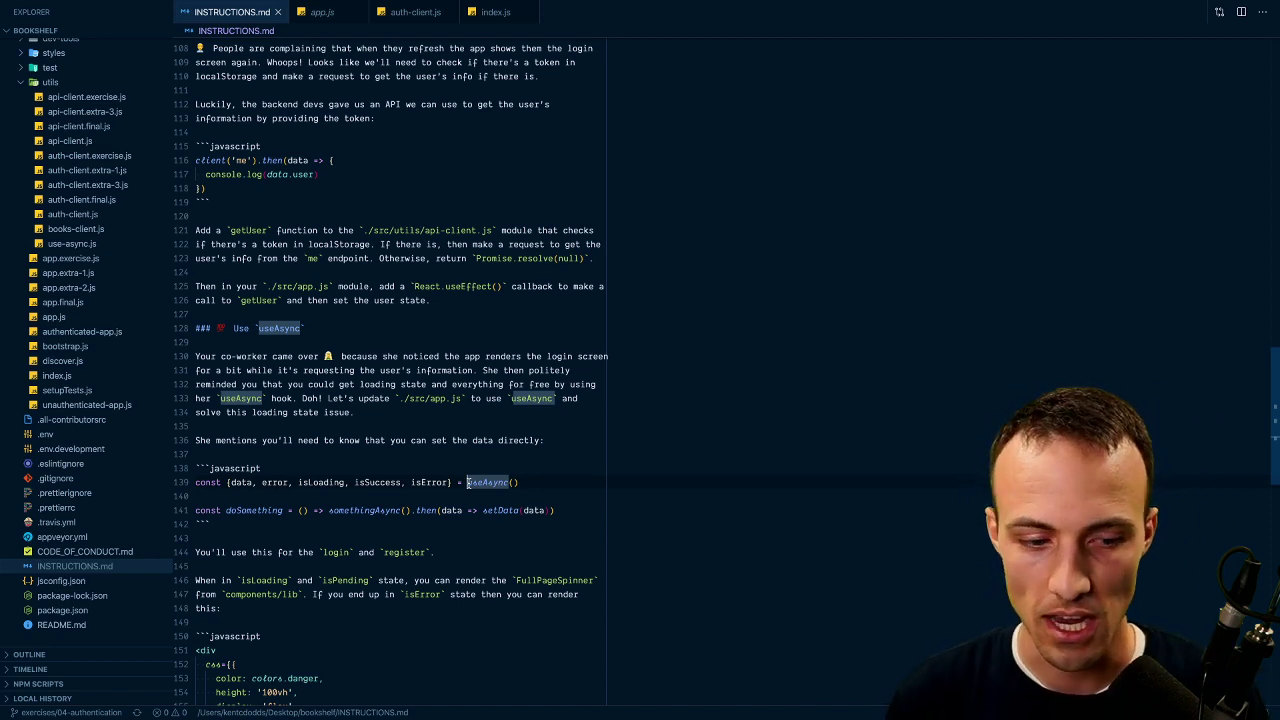
{"action": "key", "text": "super+Tab"}
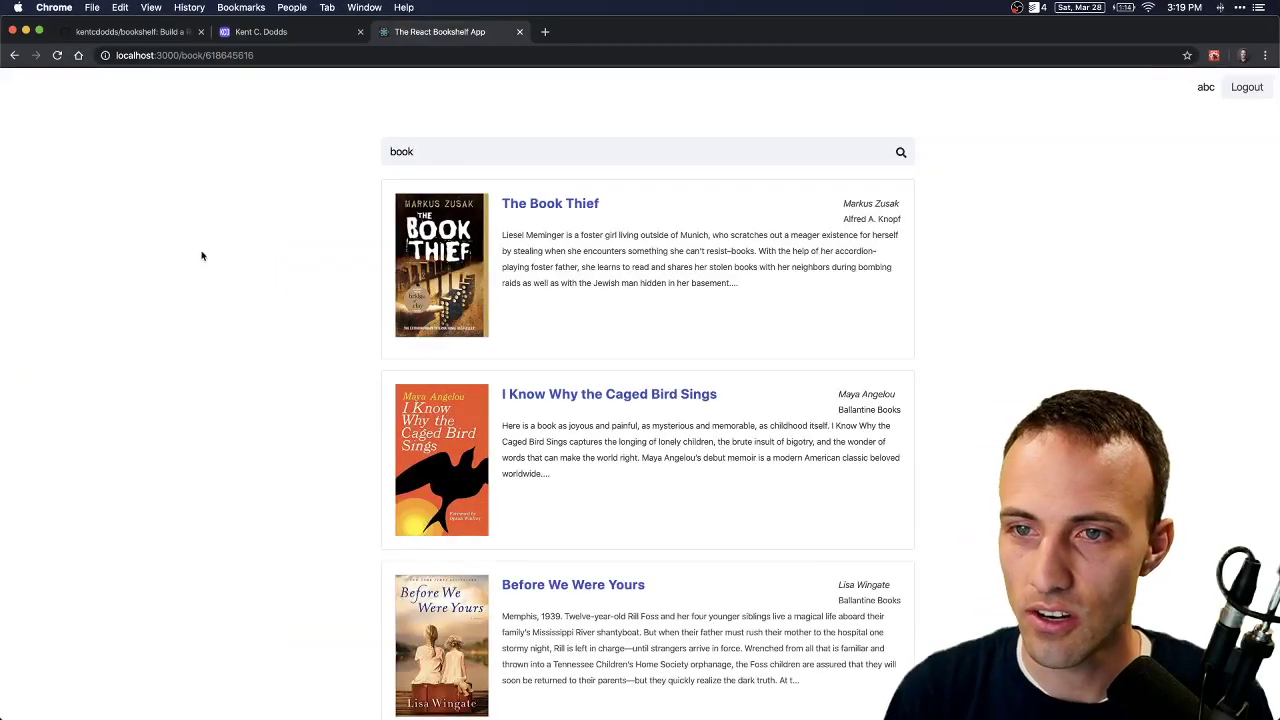